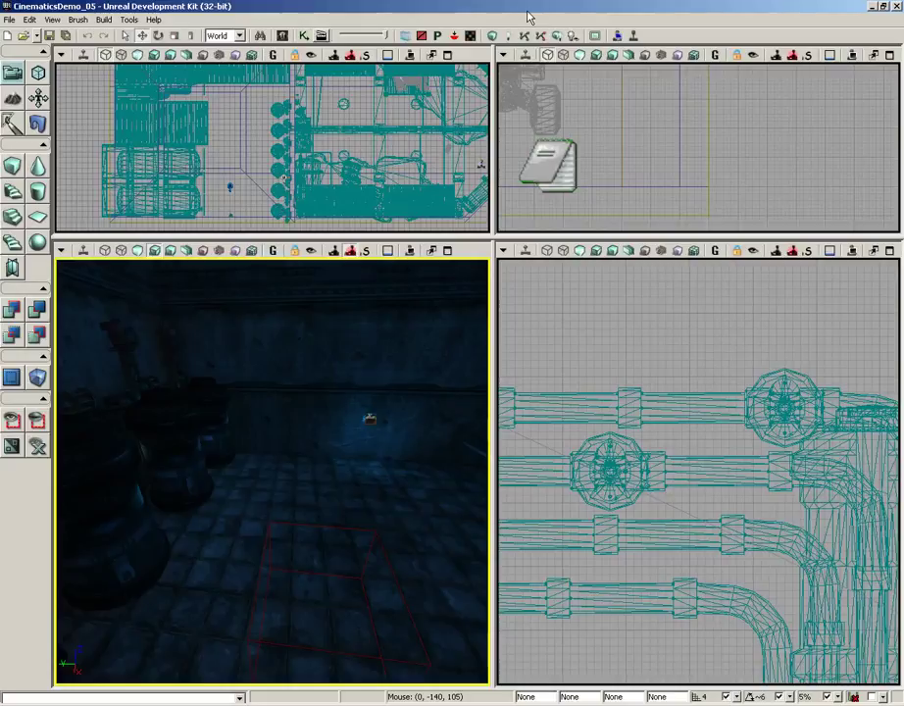
- In Kismet, add a Play Music Track action in the empty space above the Matinee and expand its Music Track settings
left_click(304, 37)
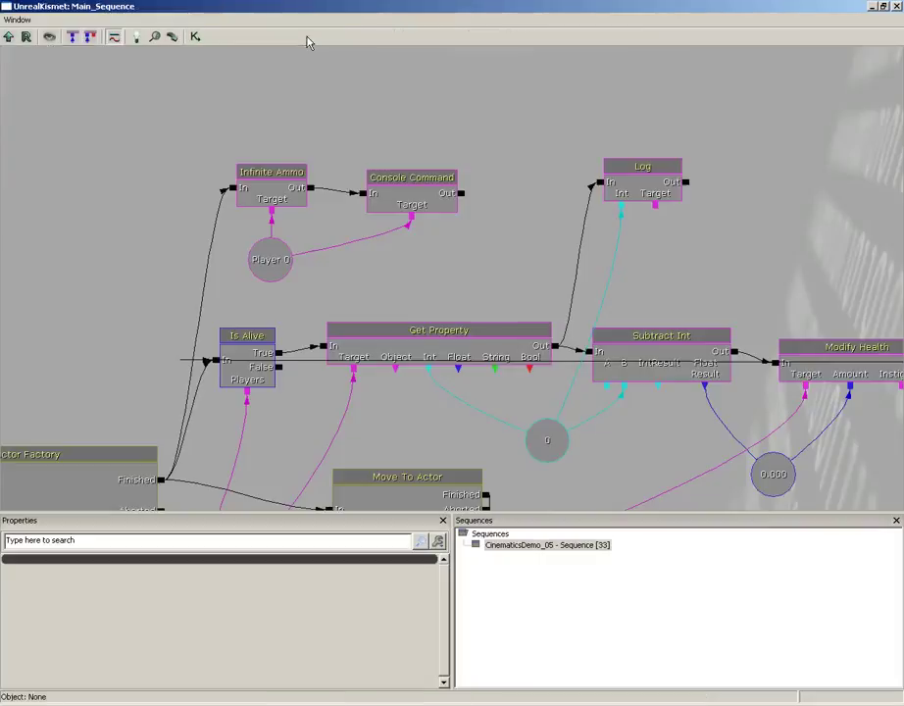
left_click_drag(61, 270, 564, 298)
scroll(371, 157, "down", 3)
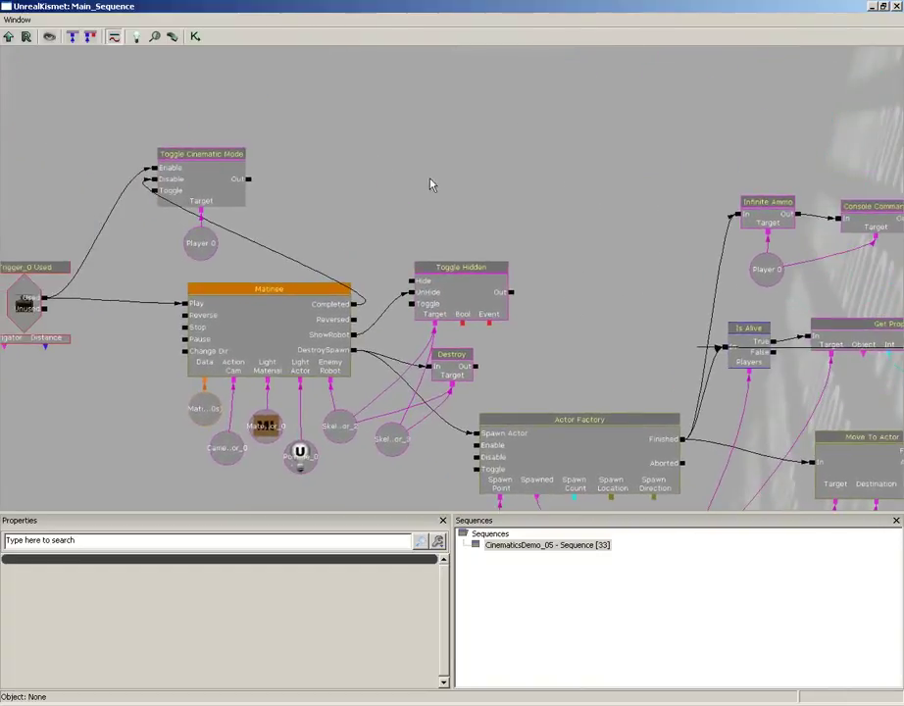
left_click_drag(431, 176, 328, 306)
right_click(346, 246)
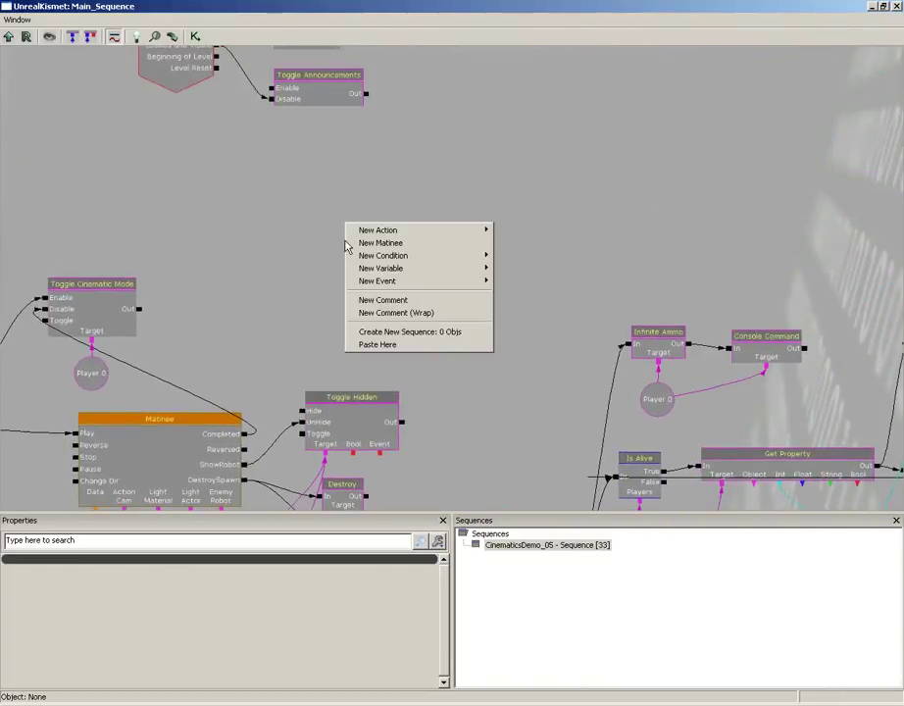
mouse_move(480, 231)
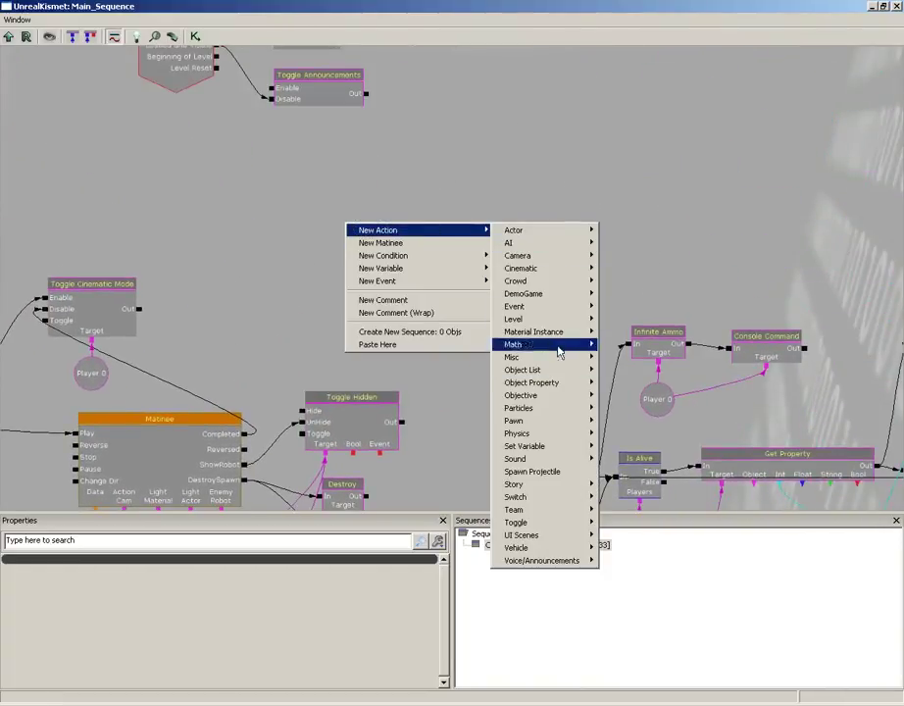
mouse_move(553, 384)
mouse_move(530, 463)
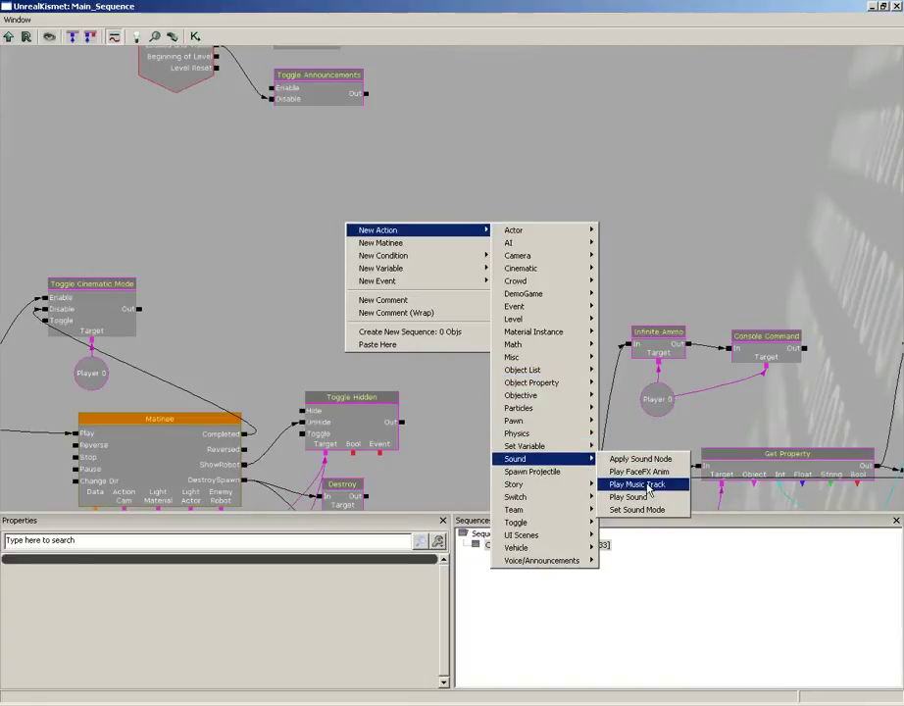
left_click(647, 488)
left_click_drag(487, 295, 627, 366)
scroll(653, 372, "up", 3)
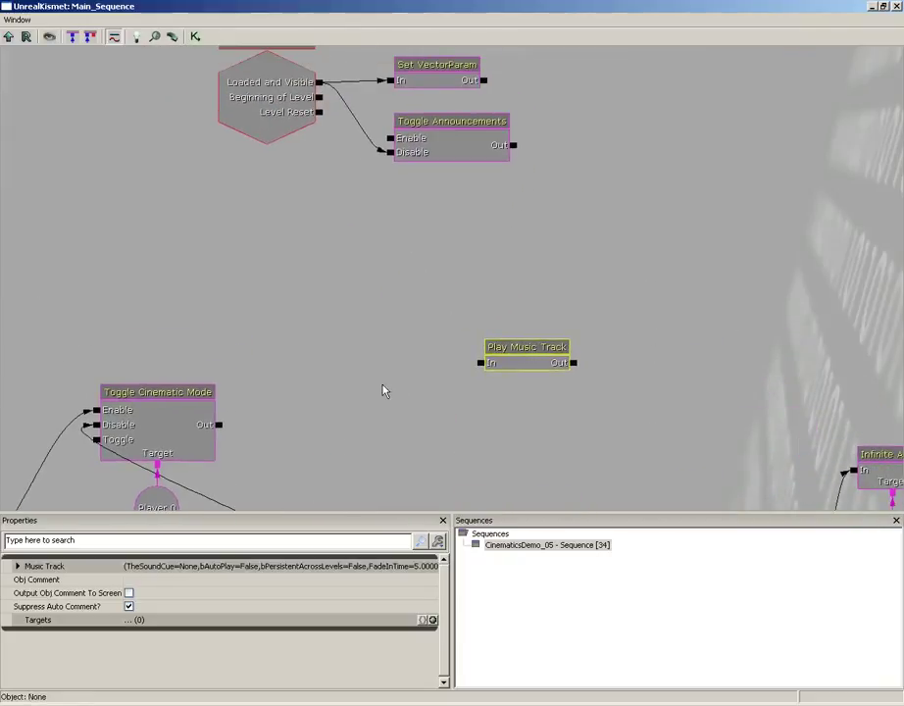
left_click(16, 566)
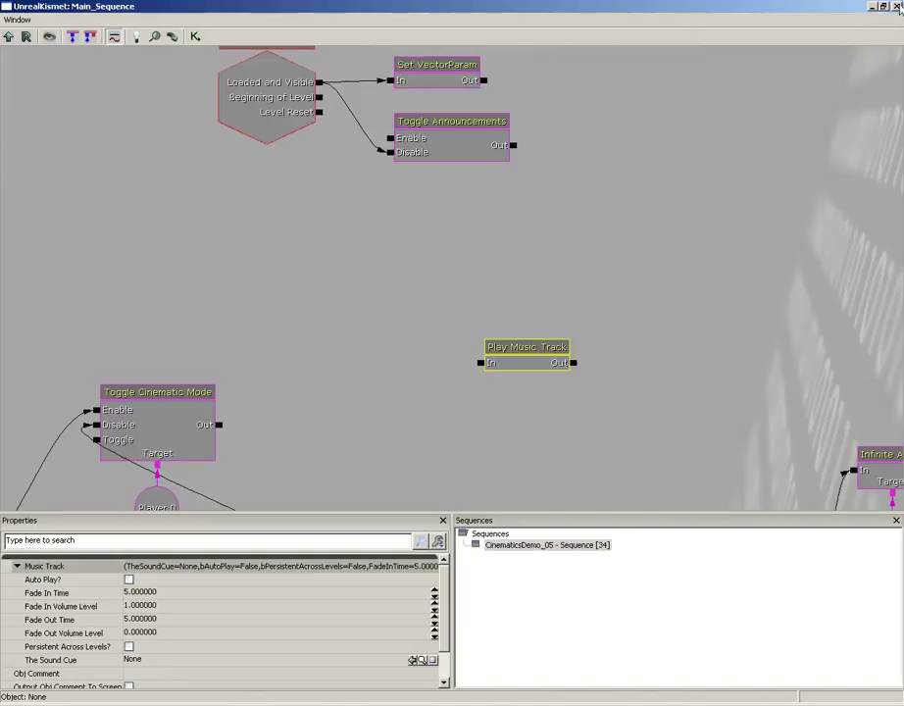
- Search the Content Browser for "music", select and preview the A_Music_RomNecris01_Ambient01Cue sound cue, and stop its playback
left_click(870, 9)
left_click(283, 36)
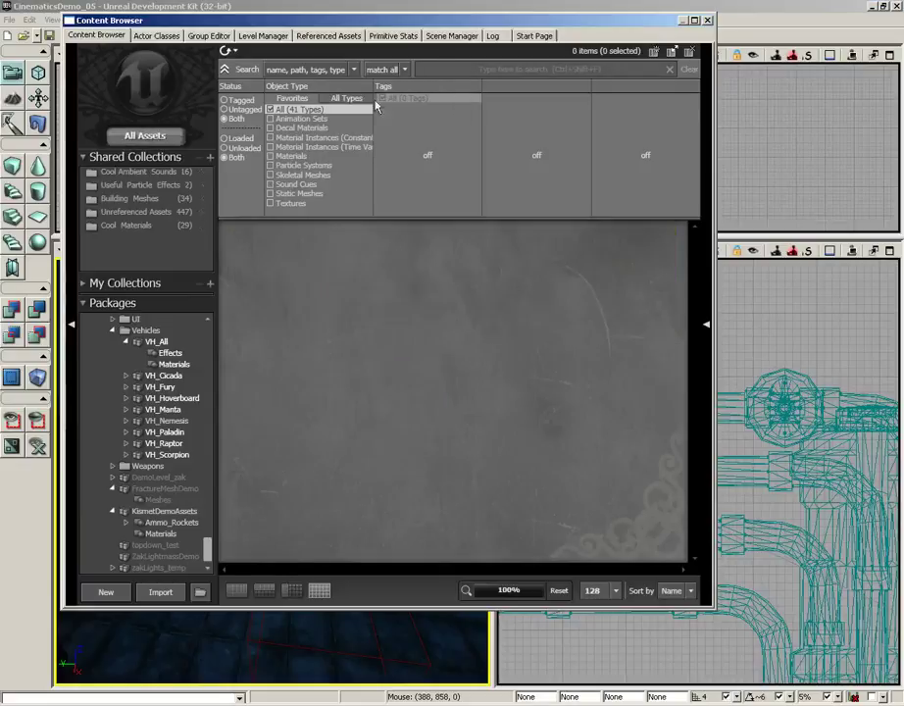
left_click(434, 66)
type("music")
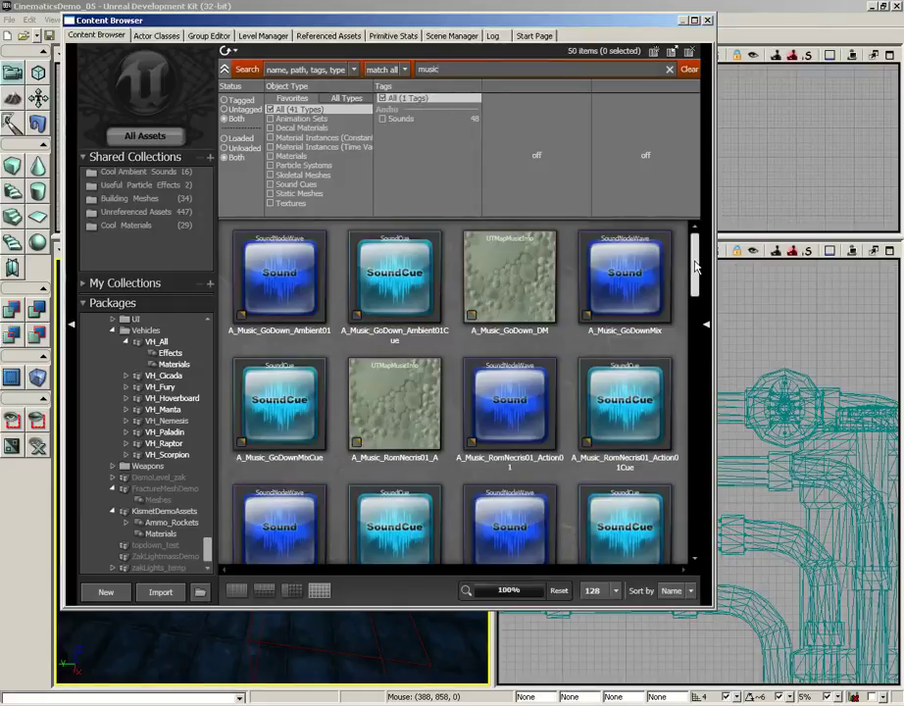
left_click_drag(695, 260, 695, 287)
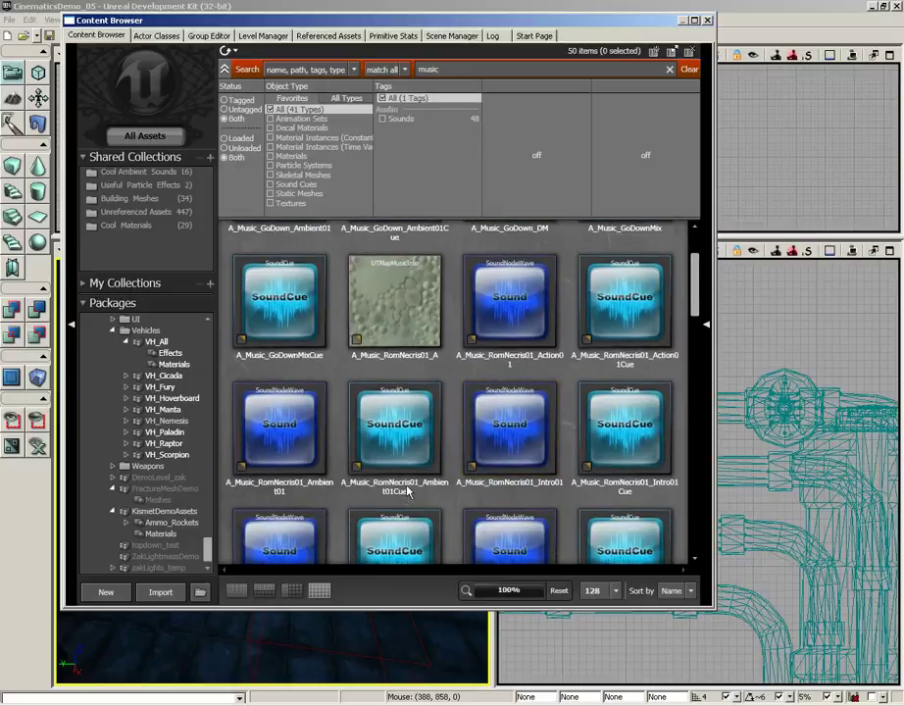
left_click(413, 423)
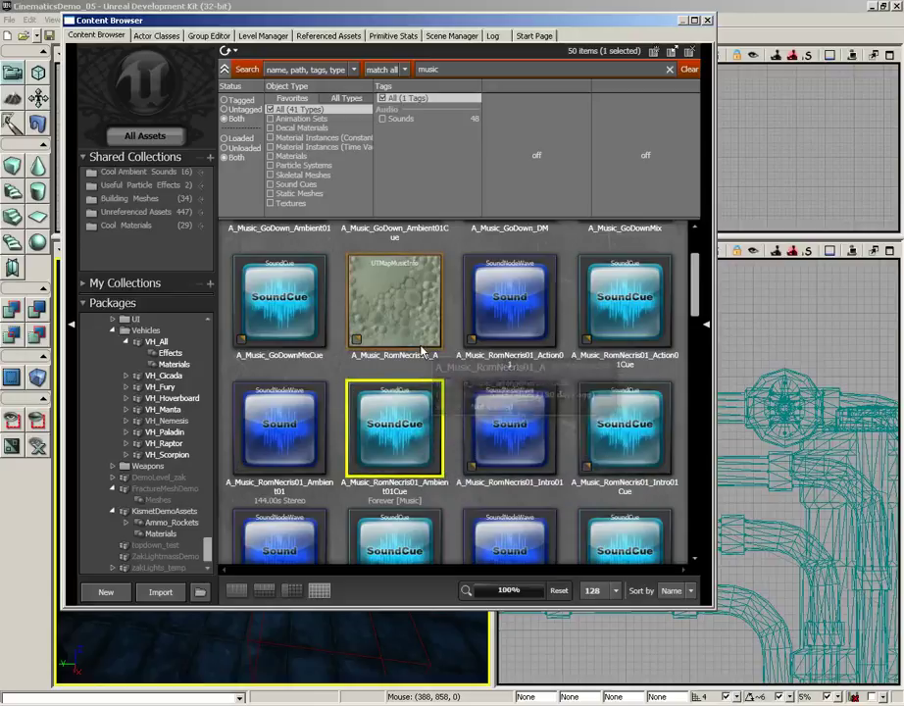
right_click(385, 414)
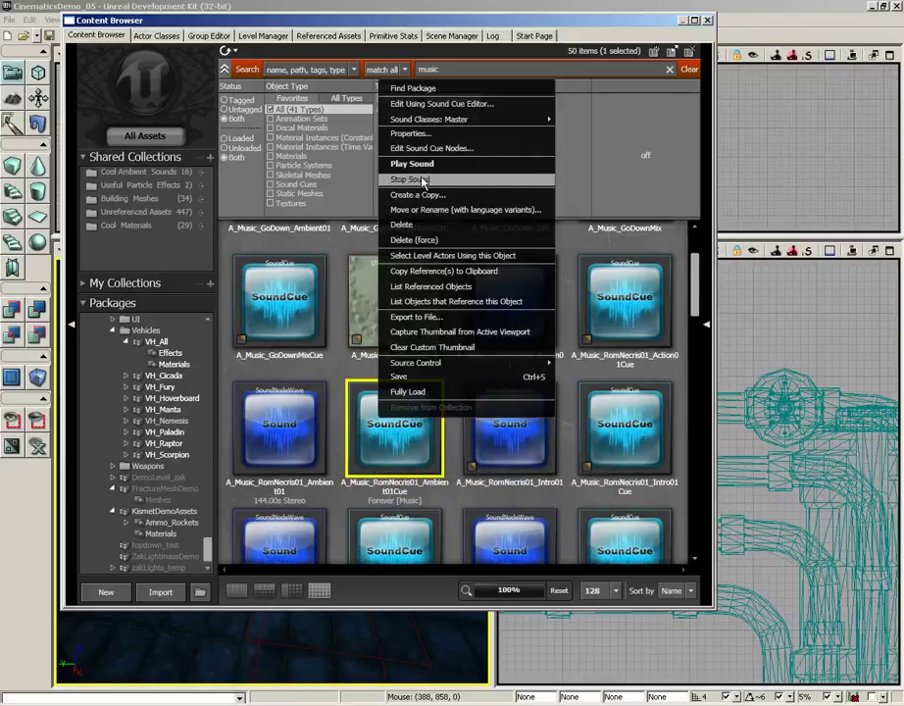
left_click(410, 179)
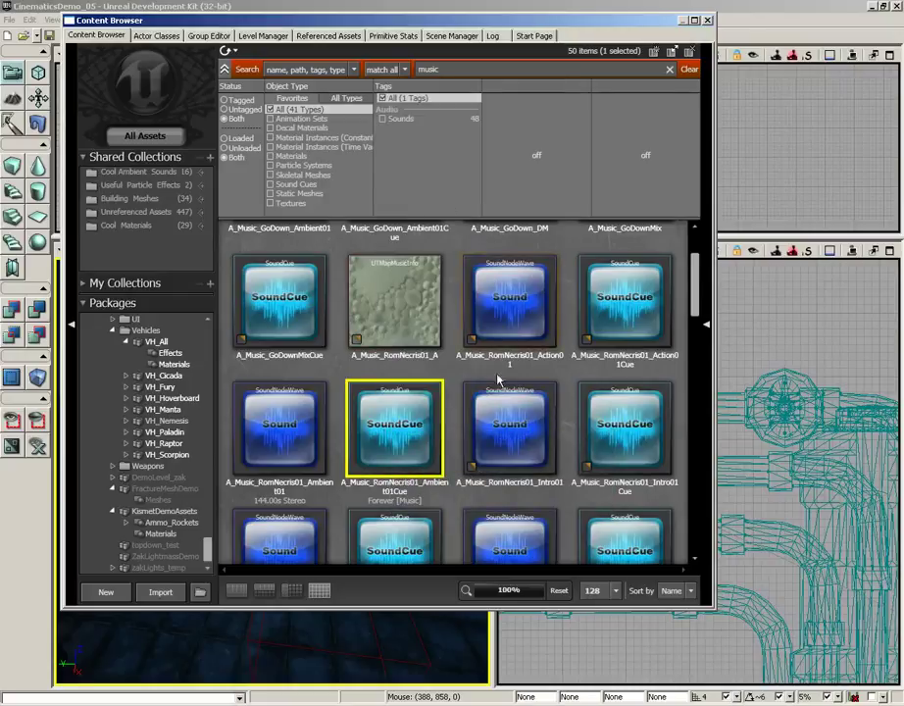
left_click(707, 21)
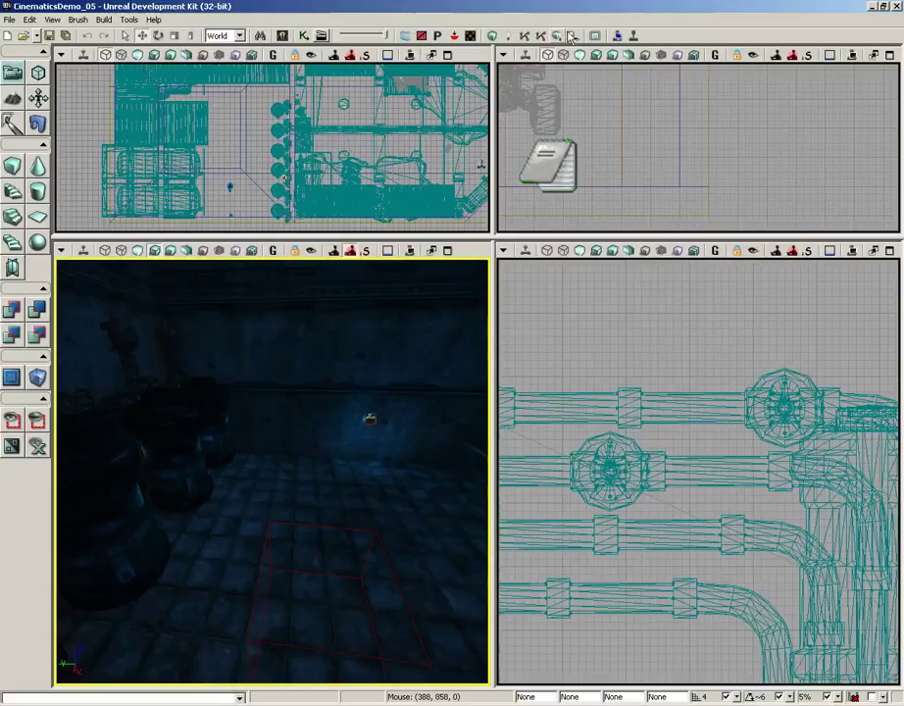
- Assign the selected A_Music_RomNecris01_Ambient01Cue as The Sound Cue of the Play Music Track action in Kismet
left_click(301, 33)
left_click(525, 355)
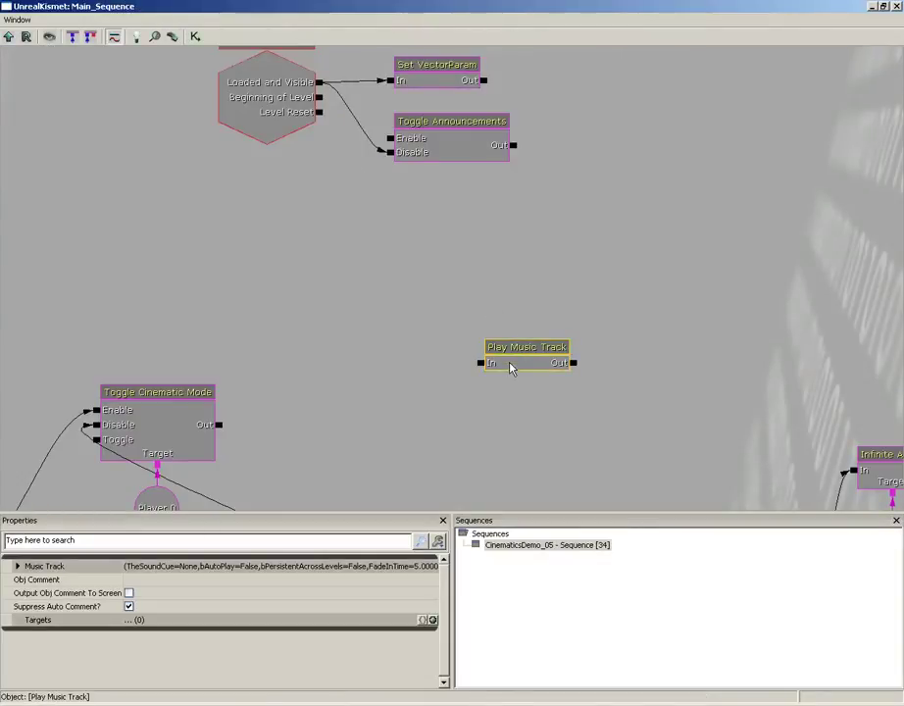
left_click(18, 566)
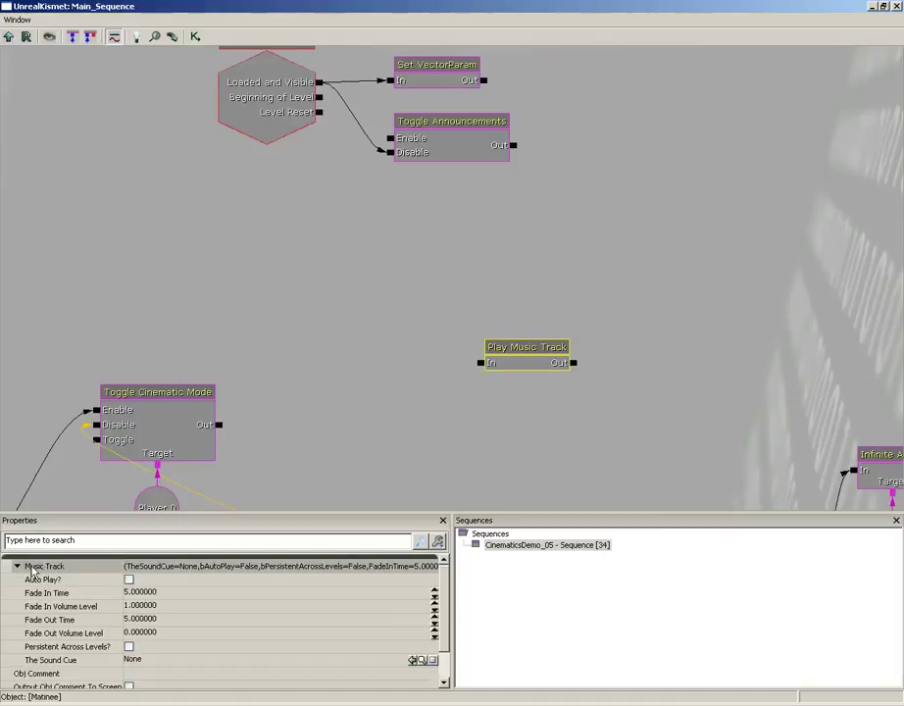
left_click(161, 660)
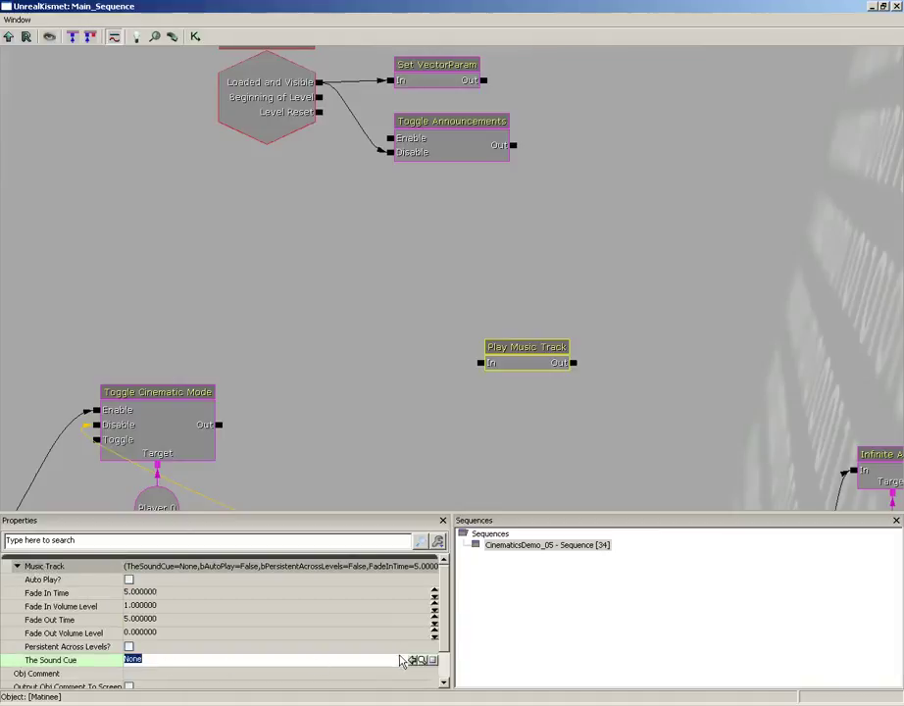
left_click(414, 660)
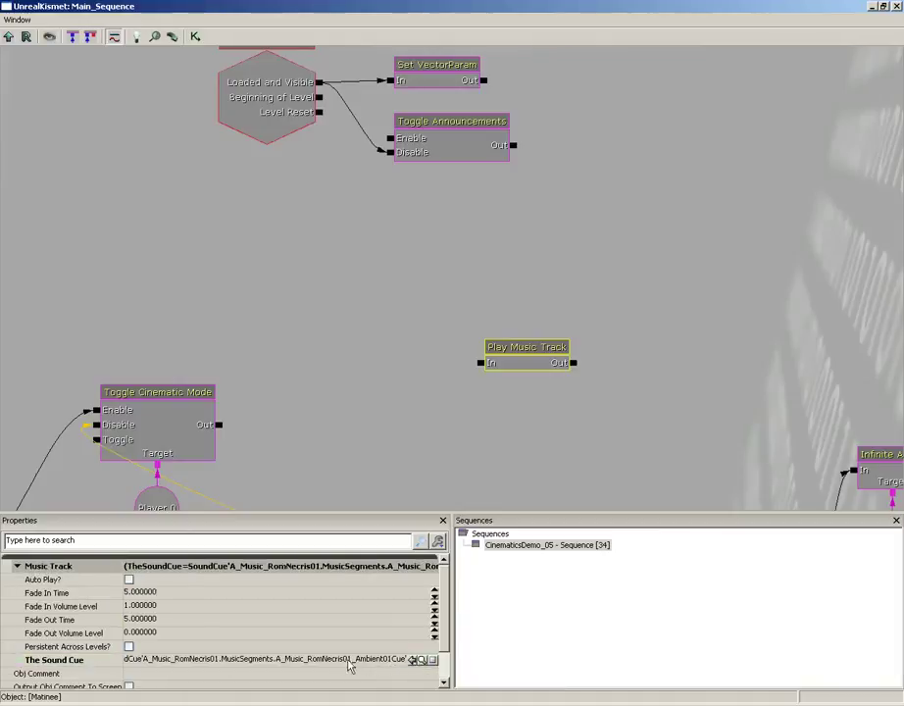
- Set the music track's Fade In Time to 3 and its Fade Out Time to 1.5
left_click(147, 592)
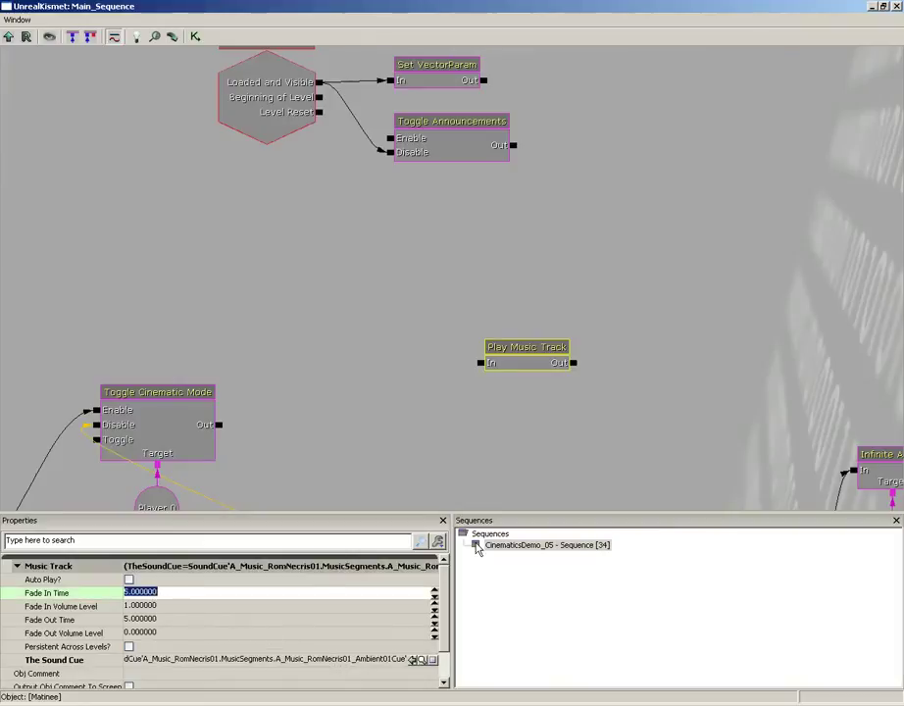
type("3")
key("Return")
key("Down")
key("Down")
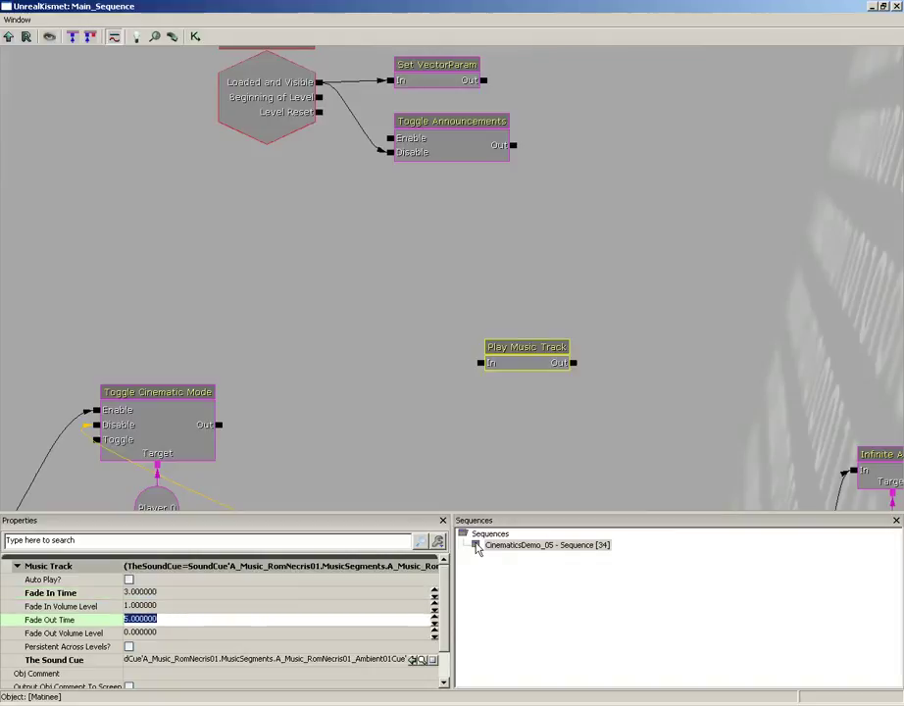
type("1")
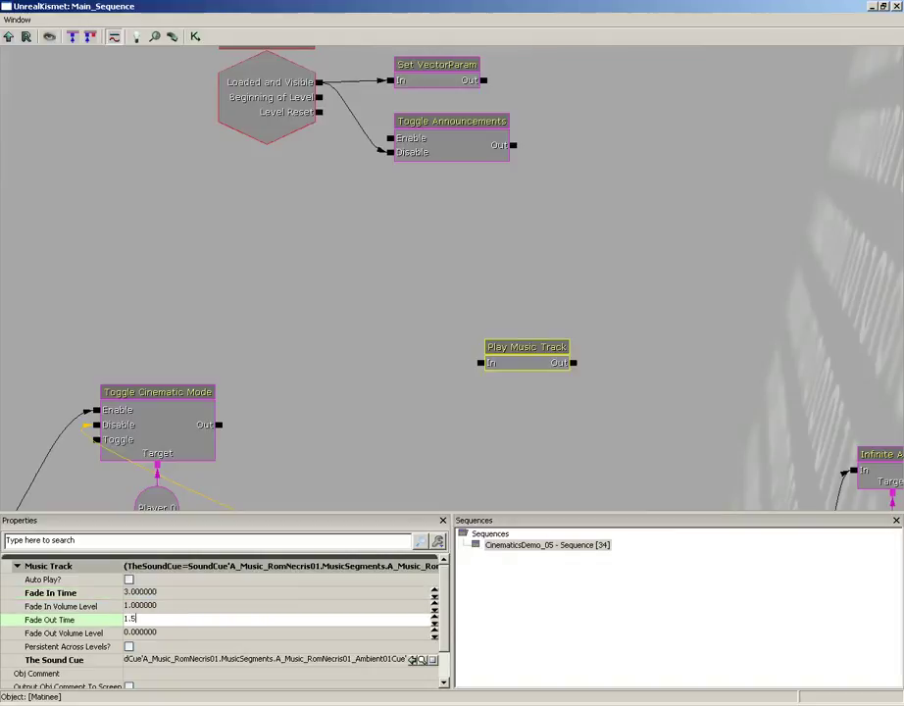
type(".5")
key("Return")
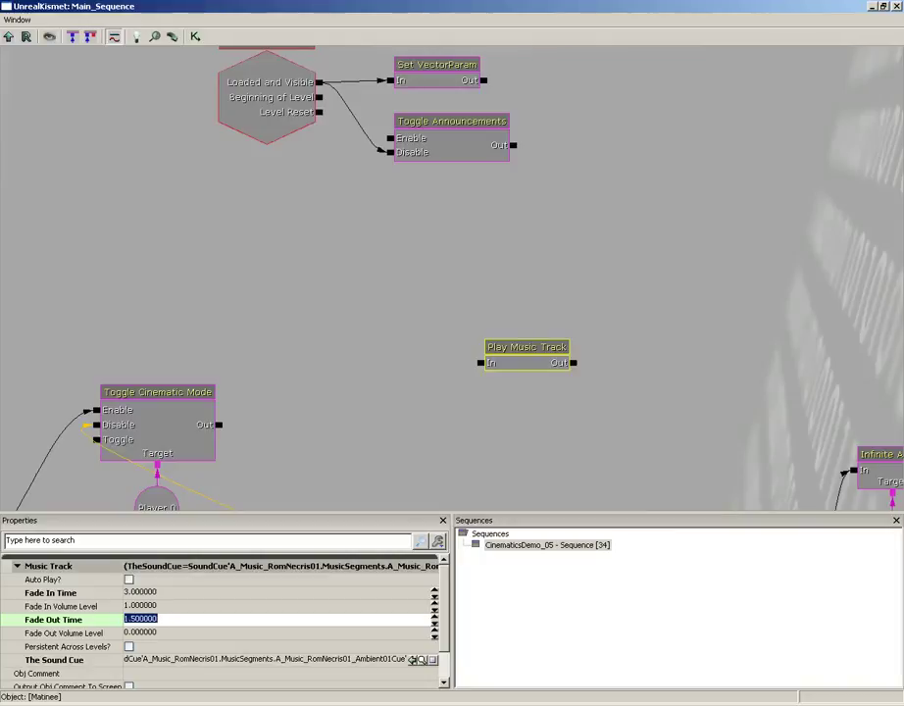
- Move the Play Music Track action closer to the level event and wire the event's Loaded and Visible output to its In
left_click_drag(551, 373, 608, 324)
left_click_drag(528, 399, 480, 290, "ctrl")
left_click_drag(314, 117, 437, 302)
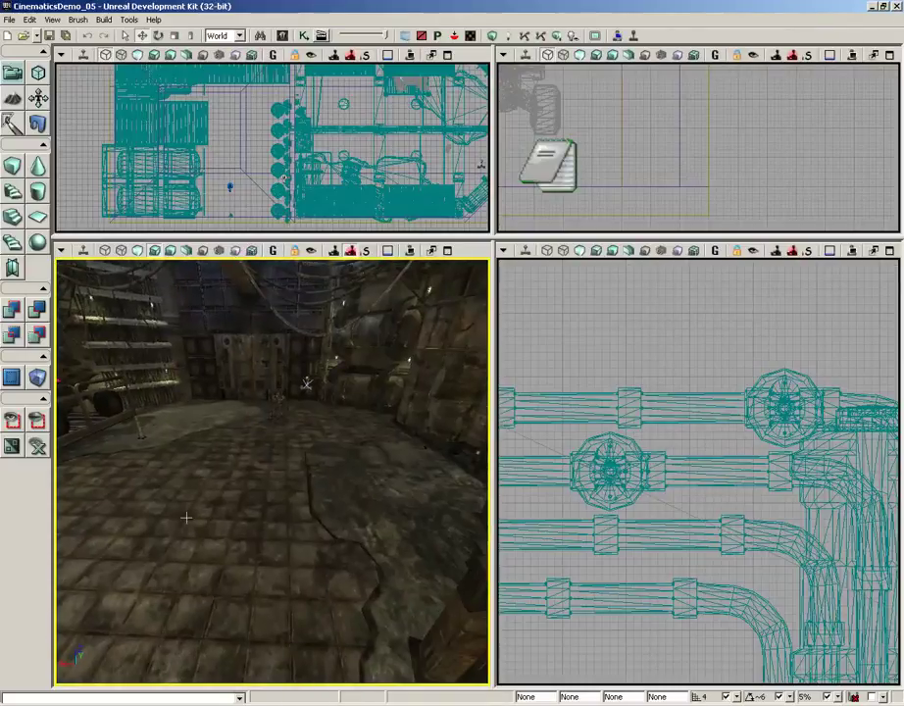
- Play-test the level from the warehouse floor to check the background music, and exit the game
right_click(186, 506)
left_click(225, 493)
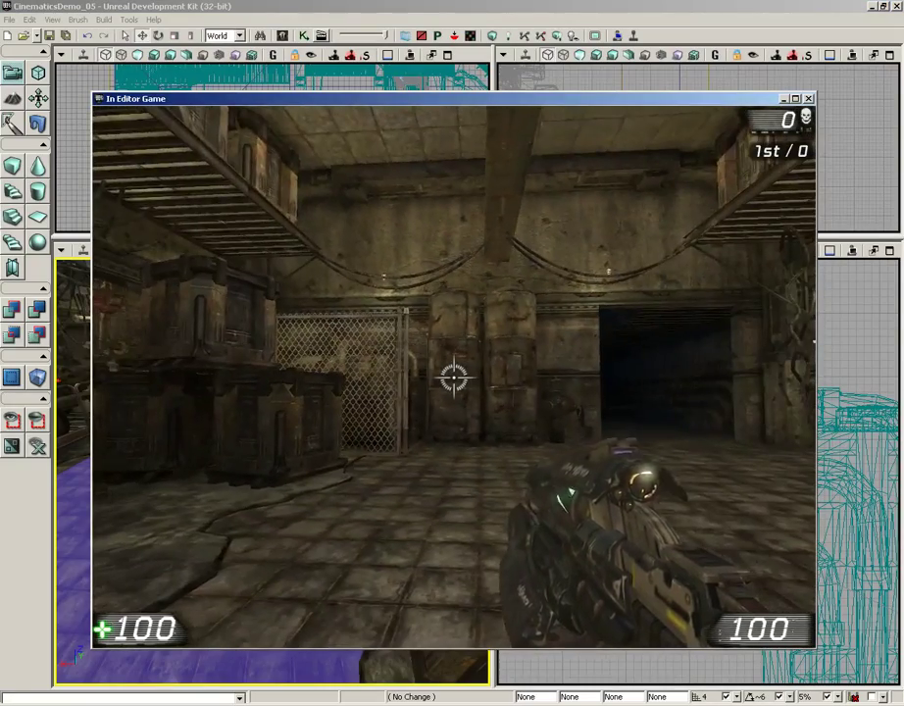
key("w")
key("w")
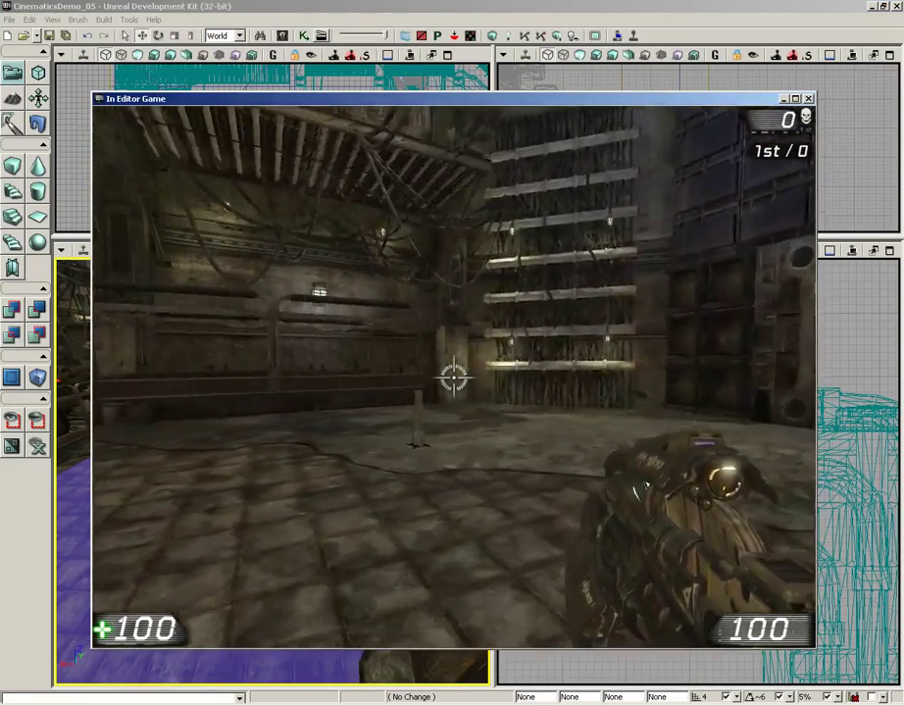
key("Escape")
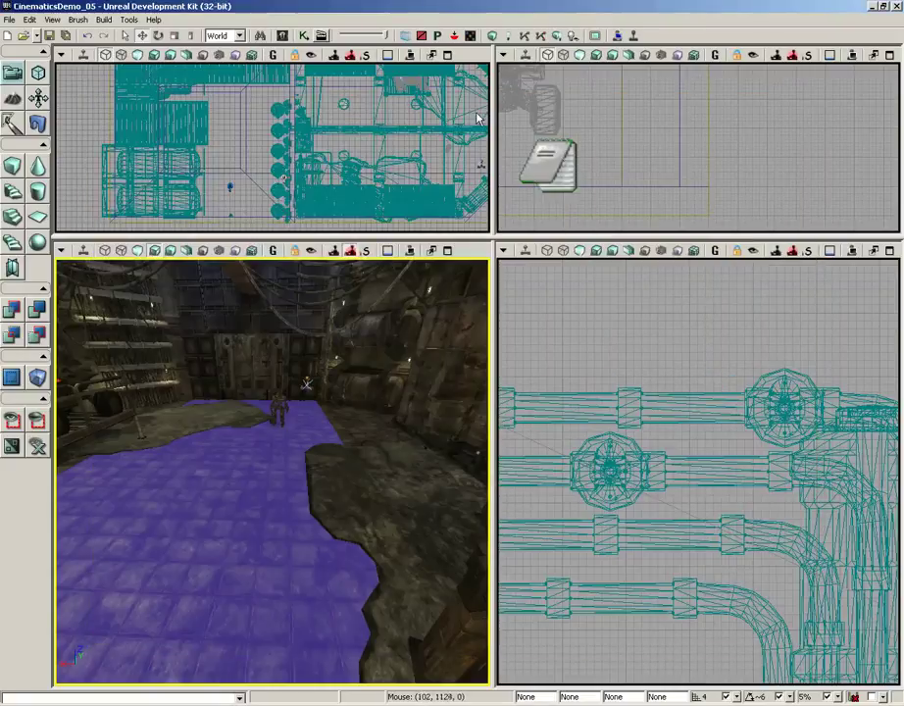
left_click(305, 37)
left_click_drag(356, 399, 464, 17)
left_click_drag(468, 133, 608, 116)
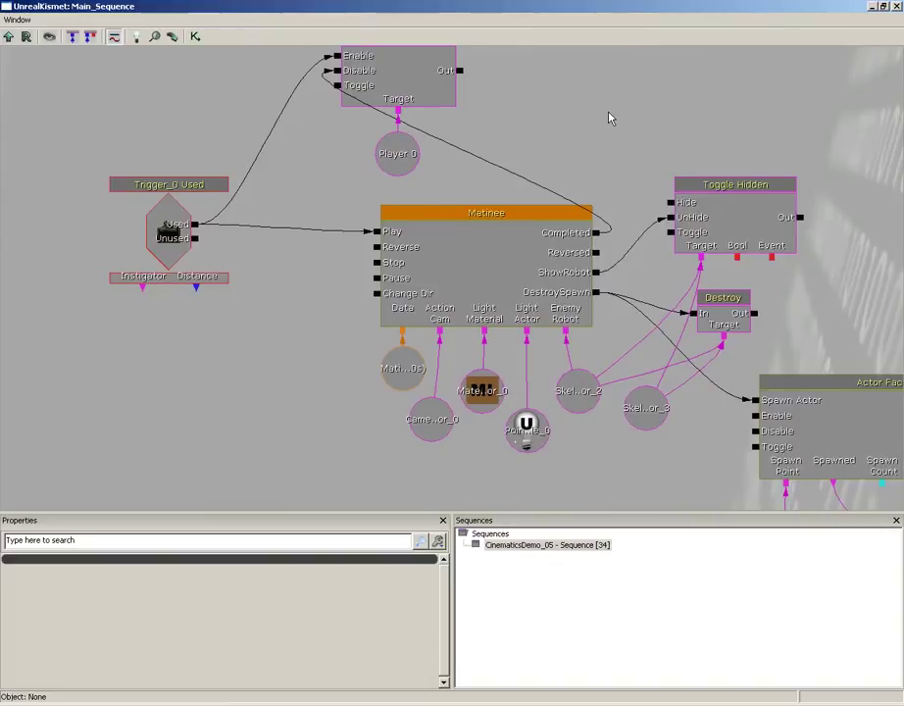
left_click(896, 7)
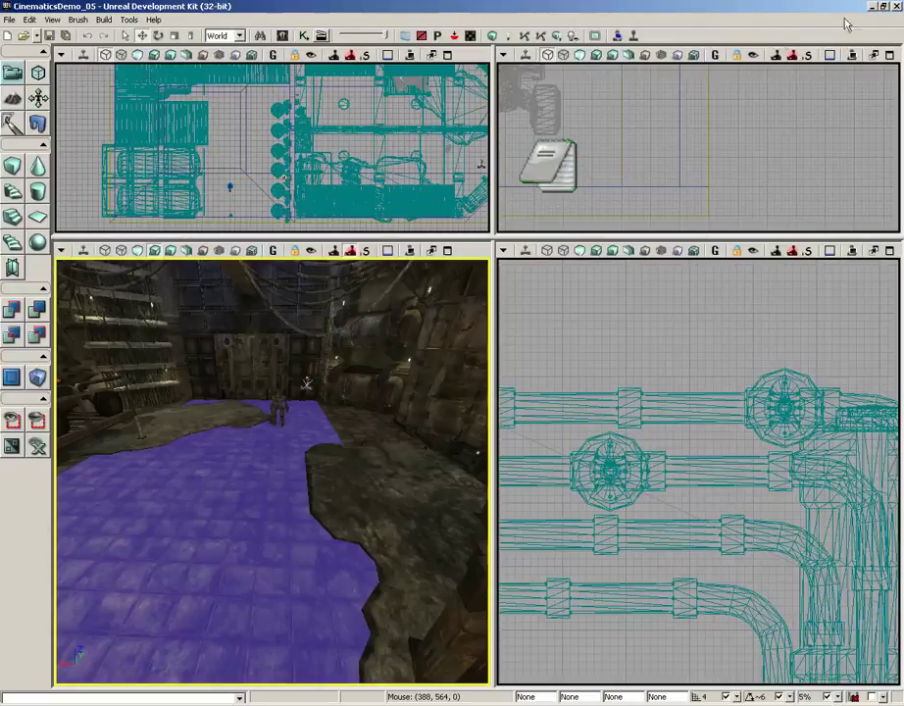
- Select and preview the A_Music_RomNecris01_Tension01Cue sound cue in the Content Browser, and stop its playback
left_click(282, 36)
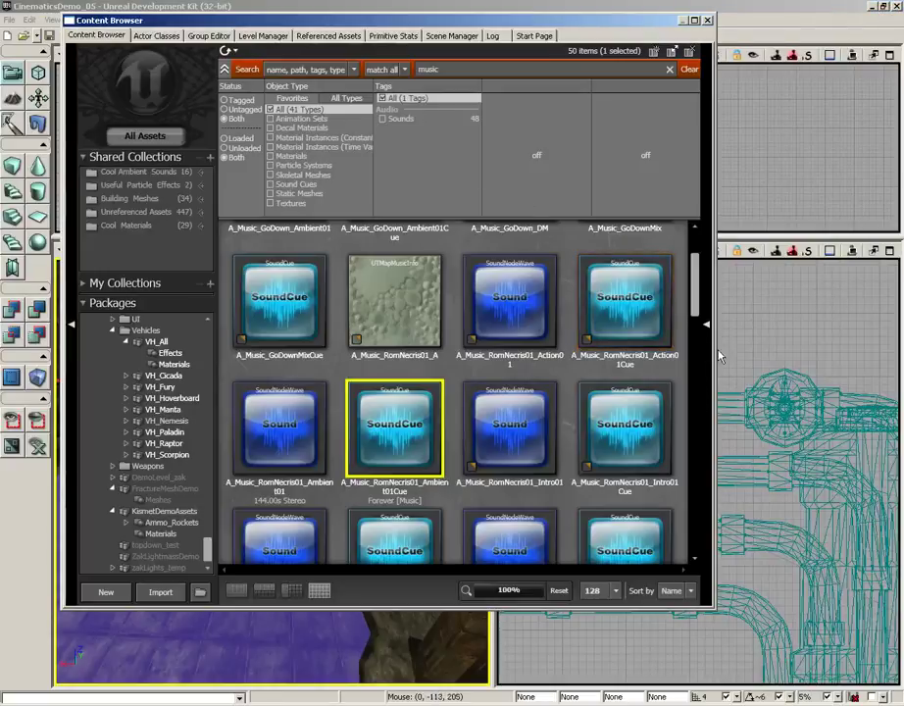
left_click_drag(697, 298, 698, 326)
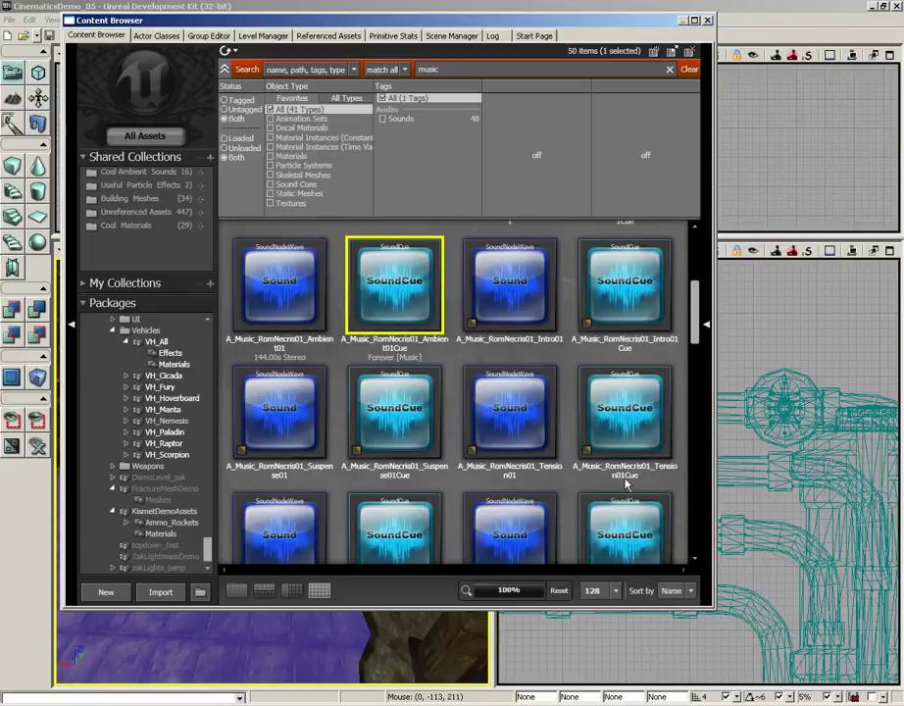
left_click(620, 418)
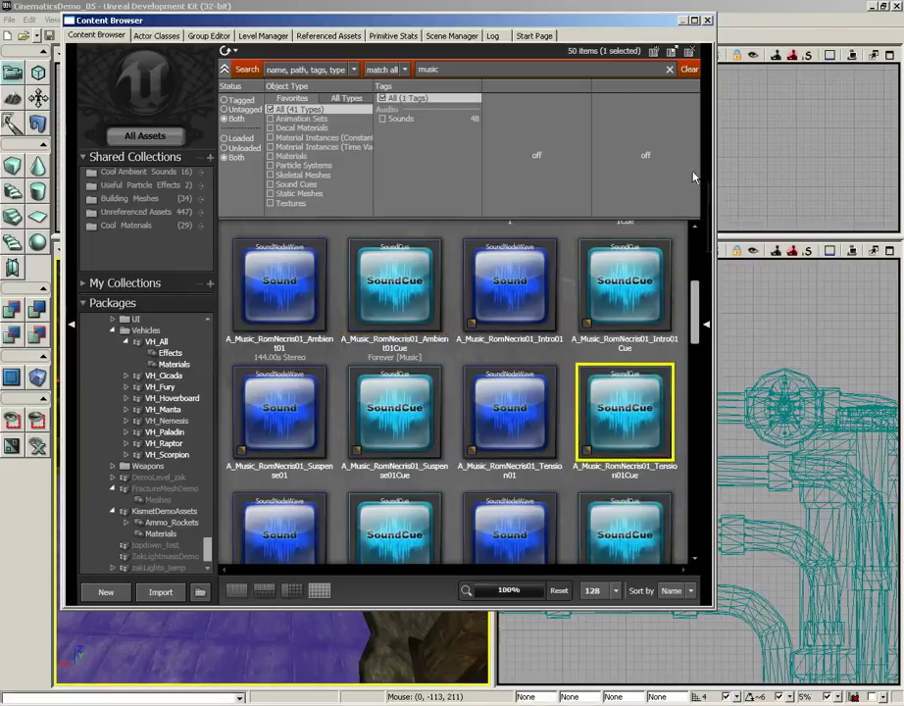
right_click(618, 422)
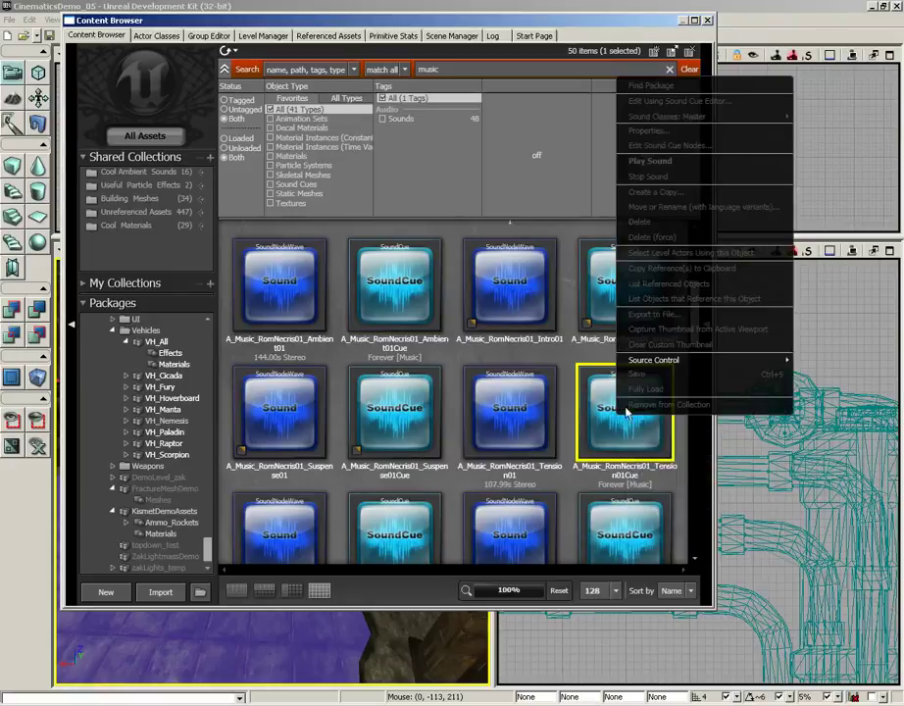
left_click(653, 179)
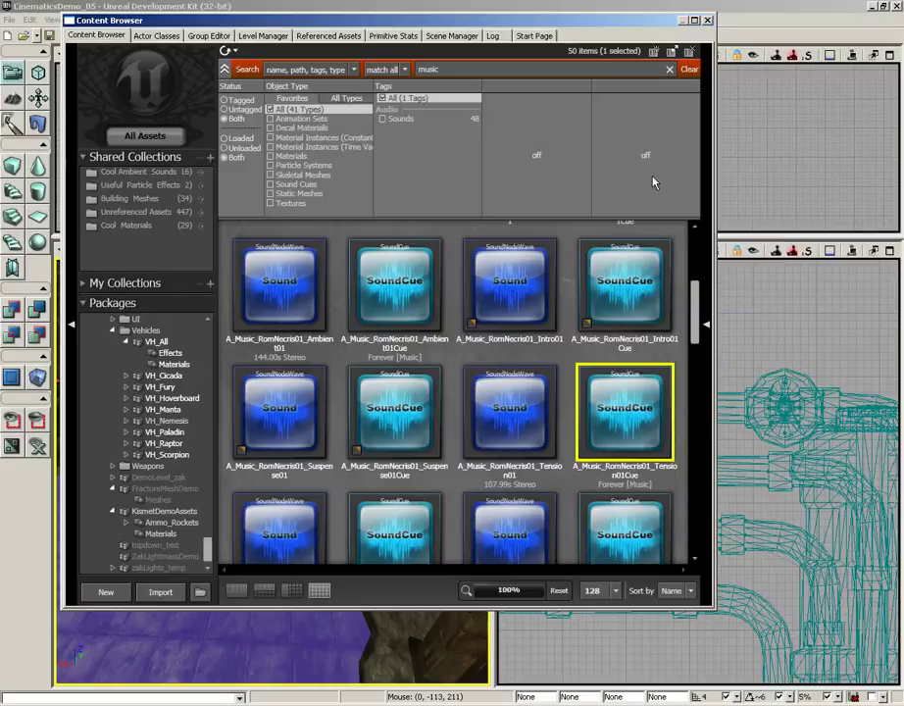
left_click(708, 21)
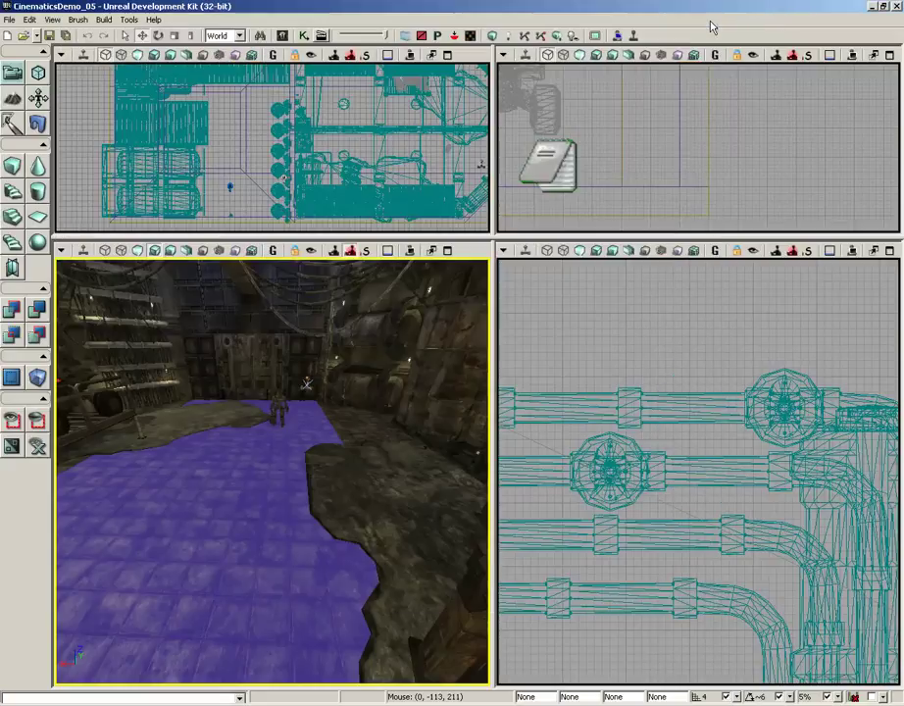
- In Kismet, duplicate the existing Play Music Track action and place the copy beside the Toggle Cinematic Mode action
left_click(303, 37)
left_click_drag(554, 144, 476, 374)
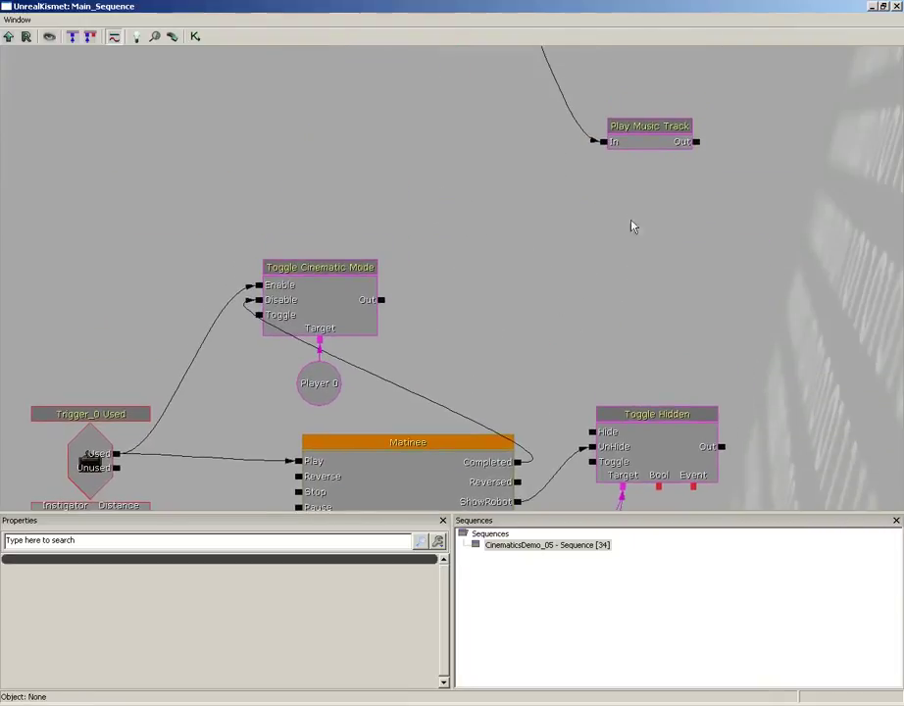
left_click(634, 147)
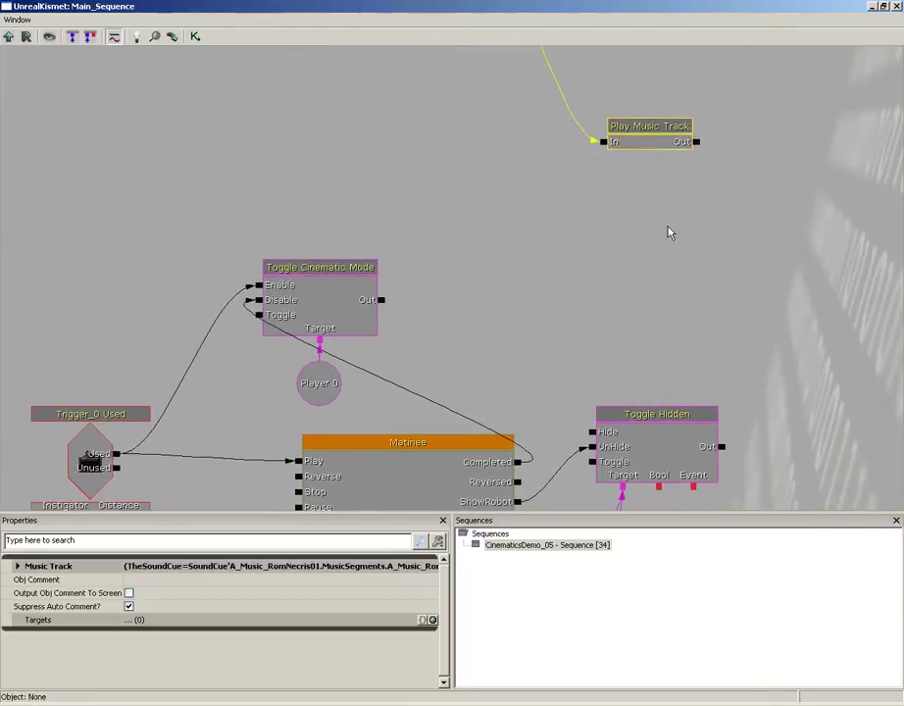
key("ctrl+v")
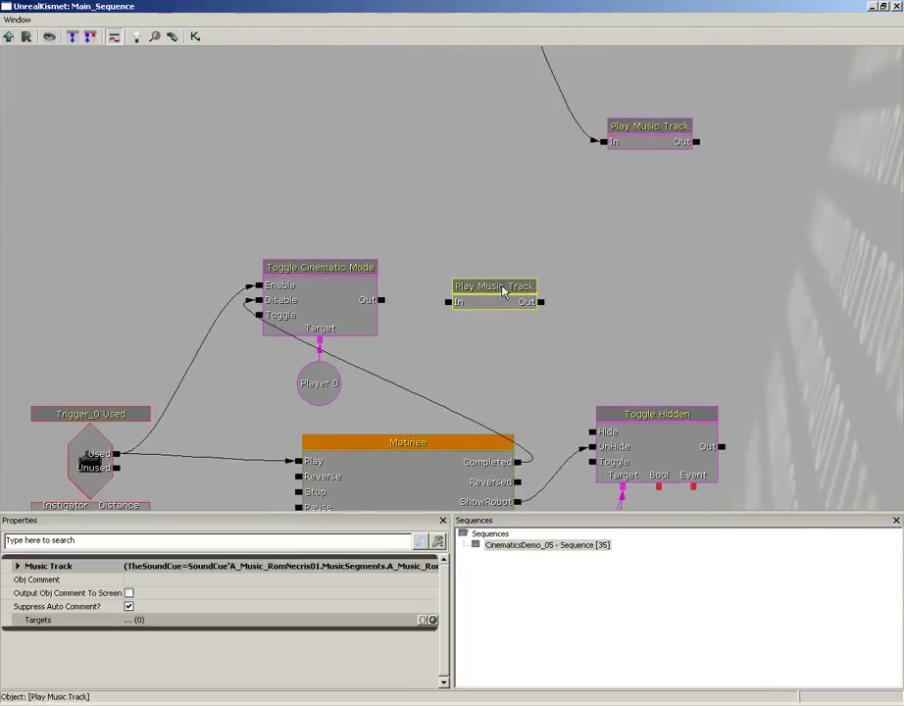
left_click_drag(523, 347, 489, 187)
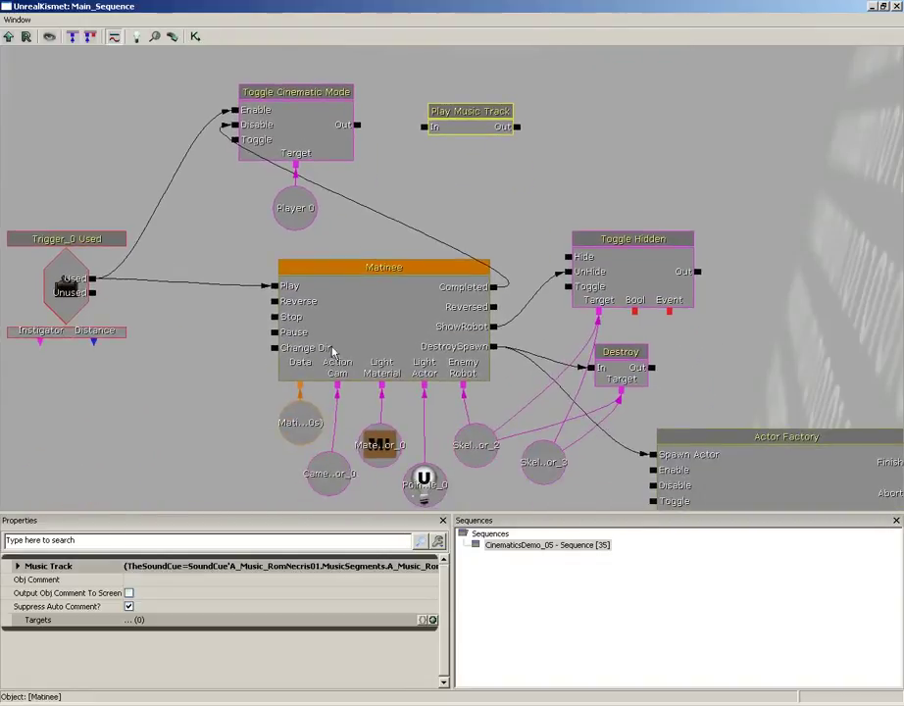
- Assign the selected A_Music_RomNecris01_Tension01Cue to the copied music track and set its Fade In Time and Fade Out Time to 1
left_click(17, 565)
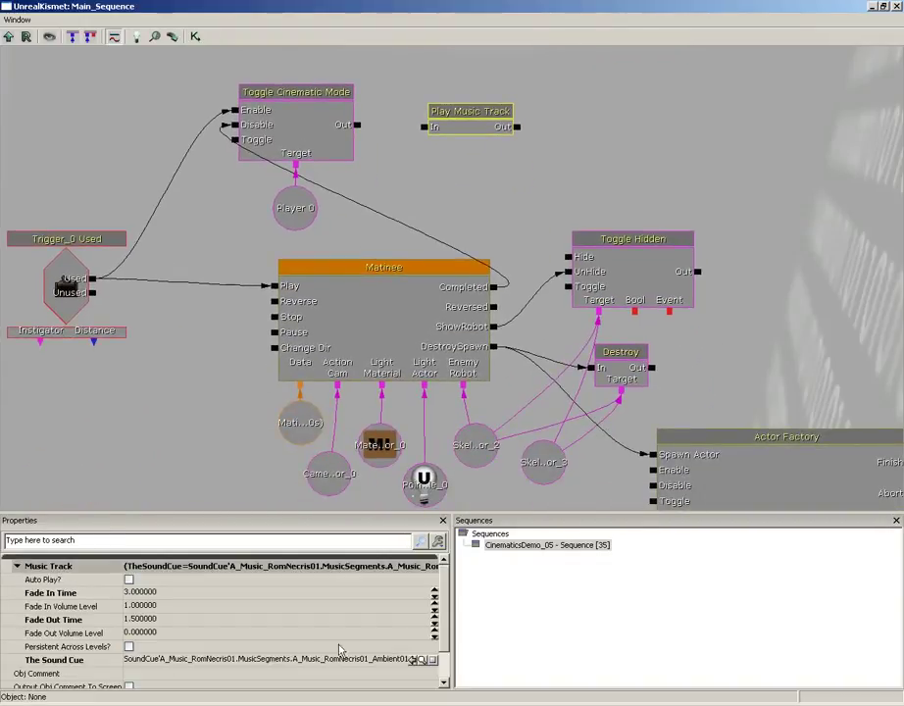
left_click(413, 659)
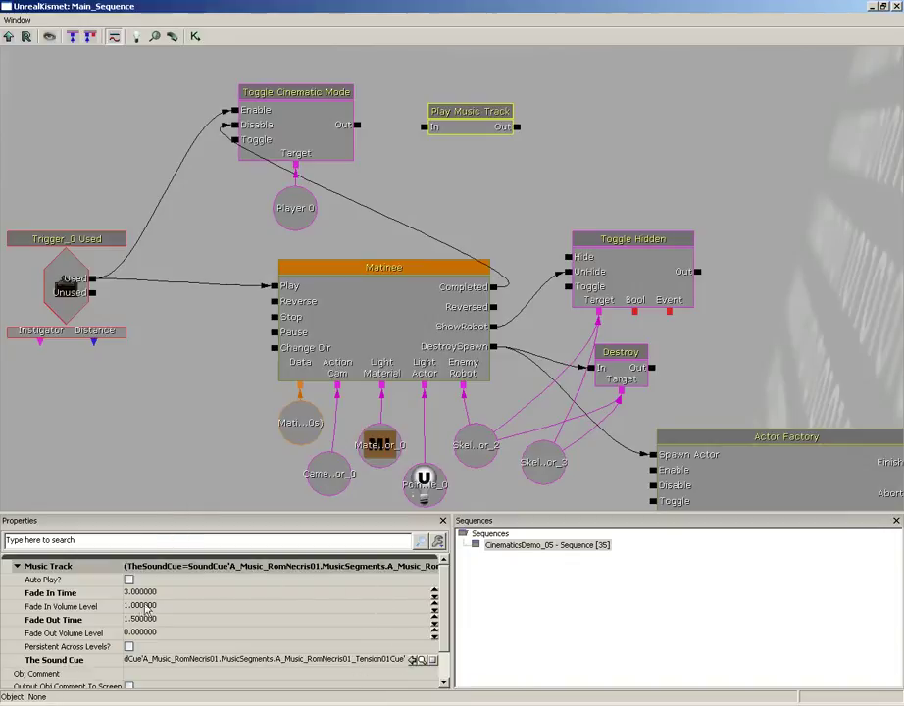
left_click(342, 589)
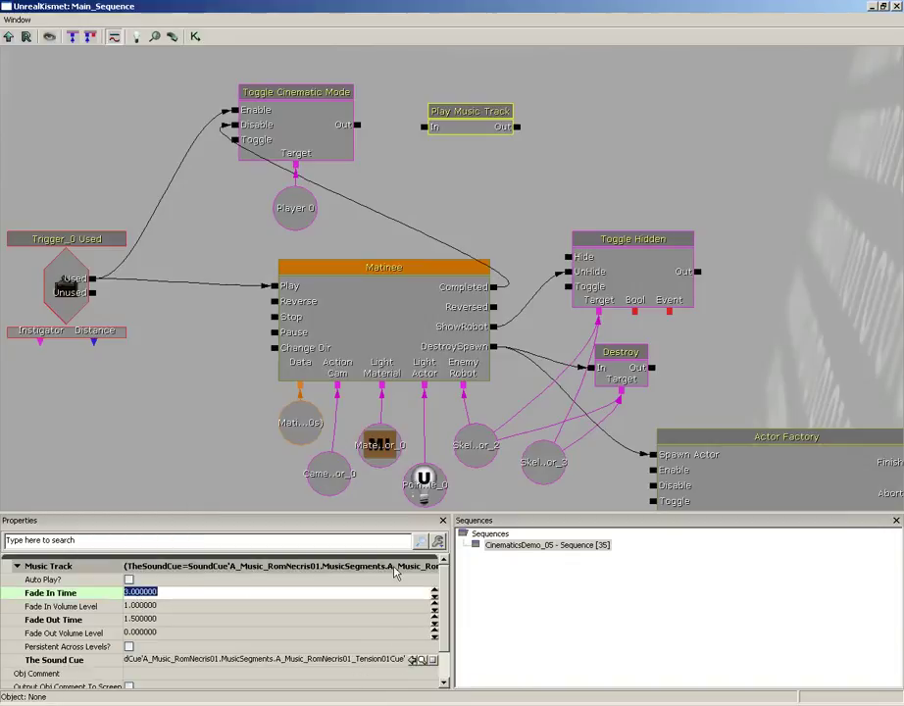
type("1")
key("Tab")
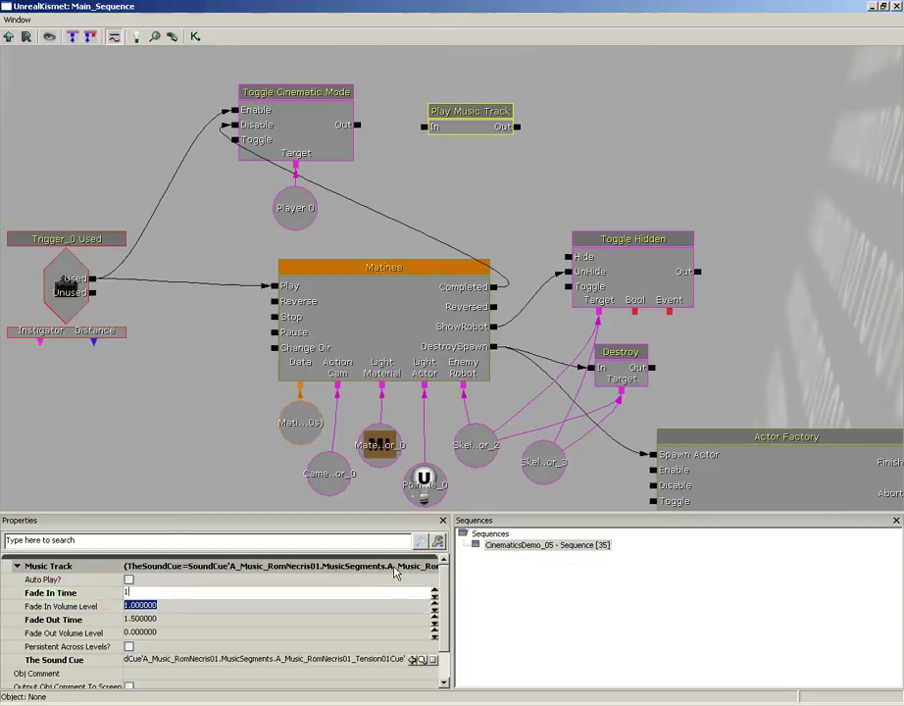
key("Tab")
type("1")
key("Return")
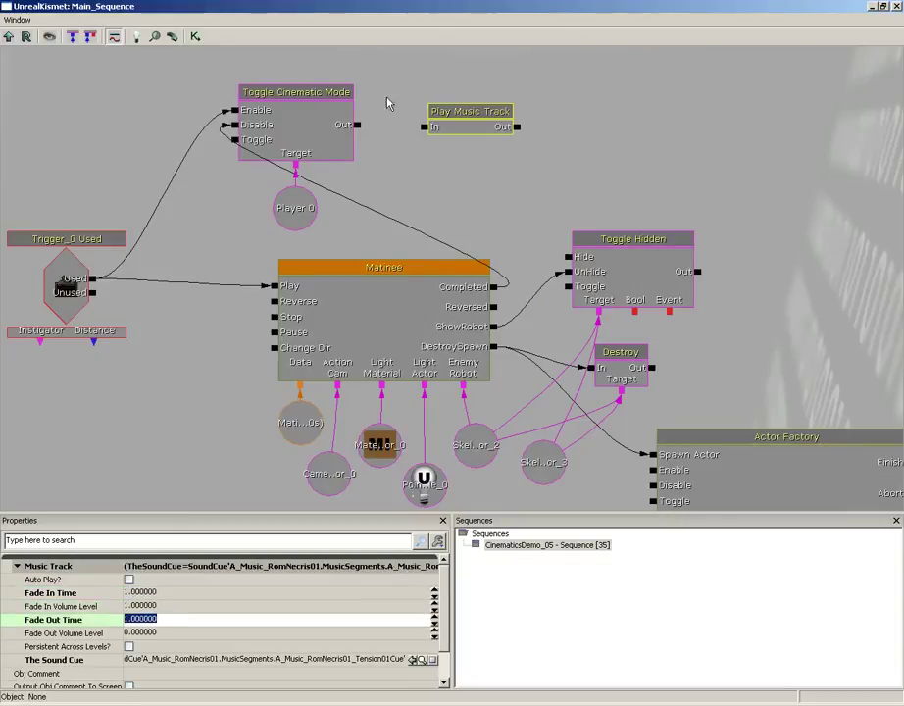
- Make room above the Matinee for the tension Play Music Track action and wire Trigger_0's Used output to its In
left_click_drag(367, 236, 287, 102, "ctrl+alt")
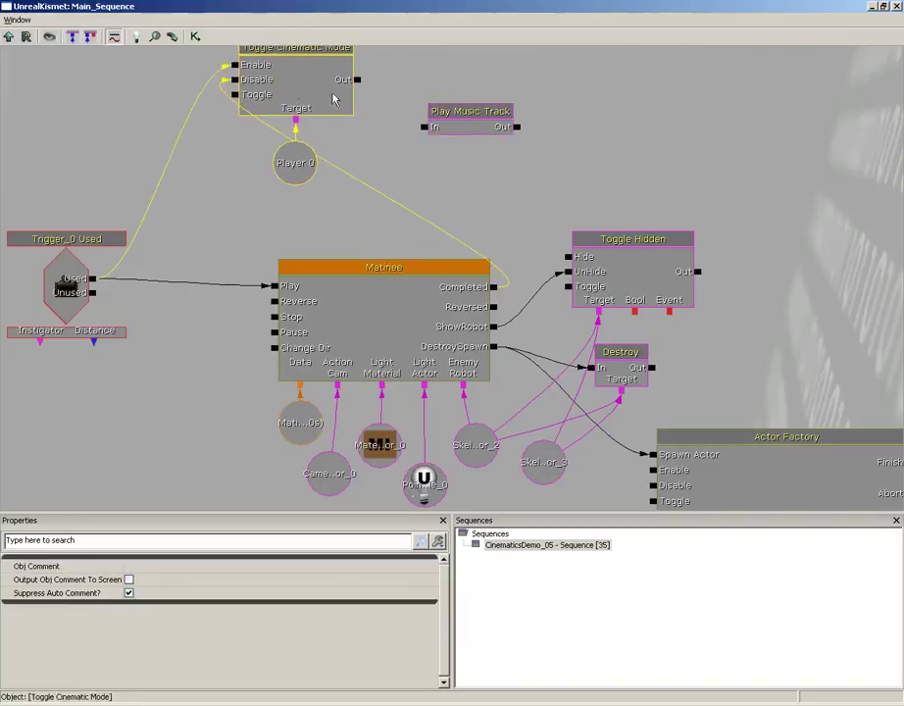
left_click(458, 122)
left_click_drag(458, 123, 333, 213)
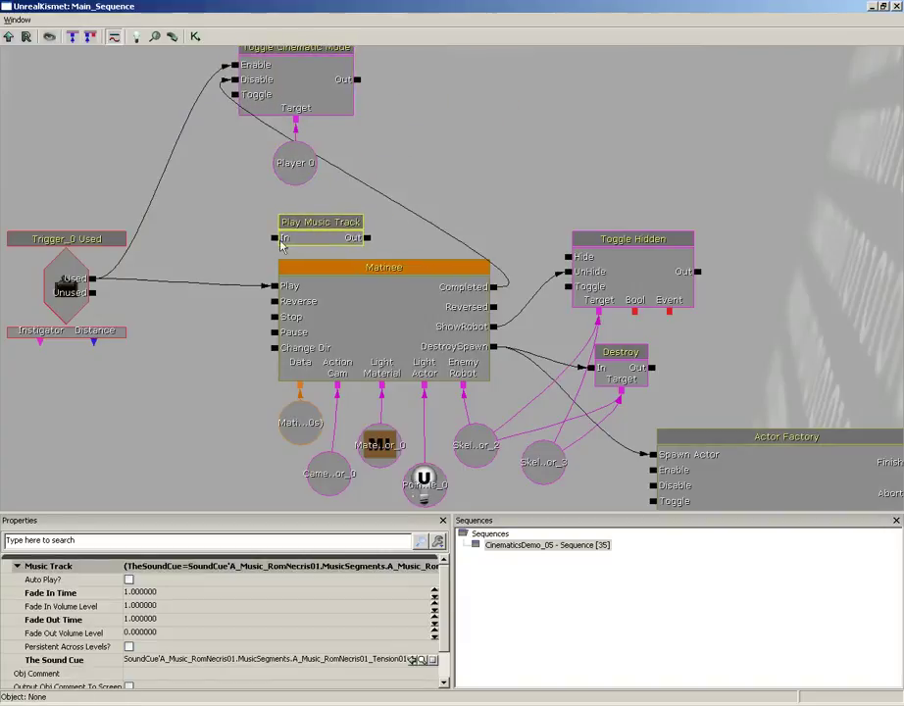
left_click(95, 283)
left_click_drag(93, 284, 274, 239)
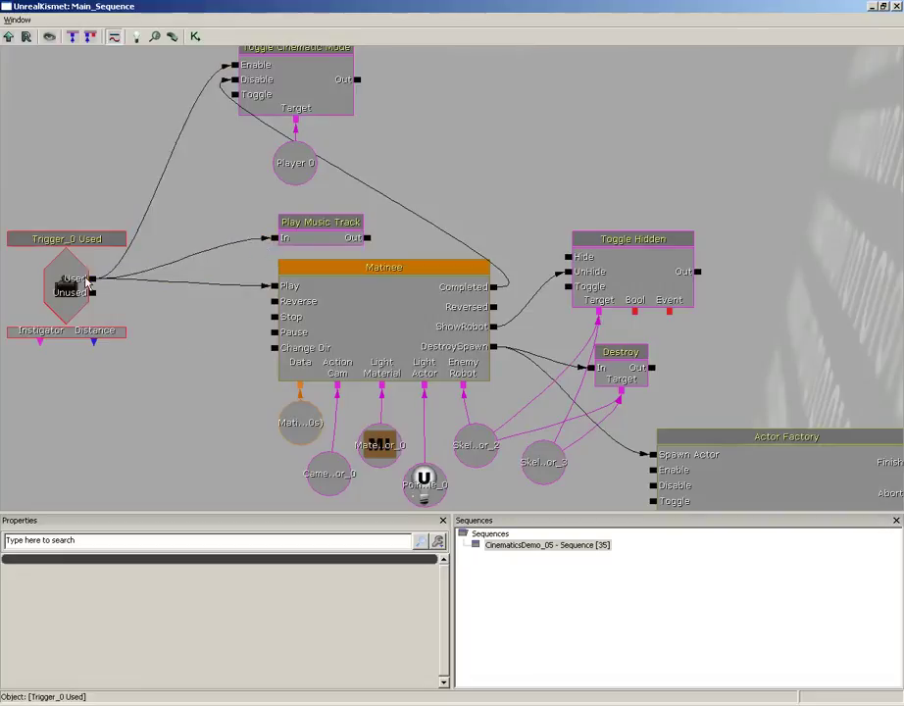
- Select and preview the A_Music_RomNecris01_Action01Cue sound cue in the Content Browser
left_click_drag(755, 200, 398, 140)
scroll(429, 140, "down", 3)
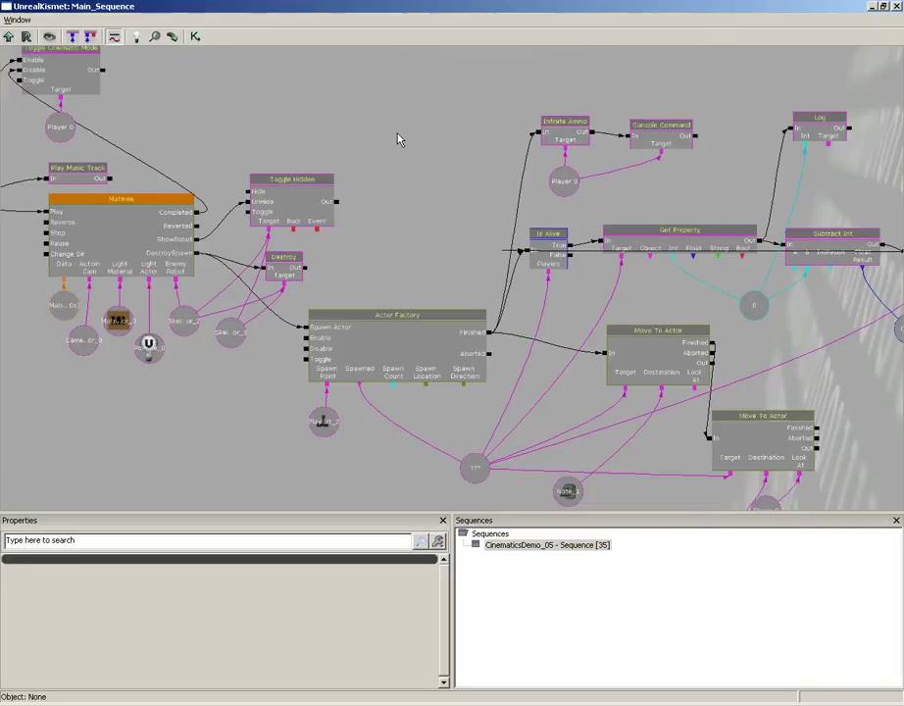
left_click(896, 7)
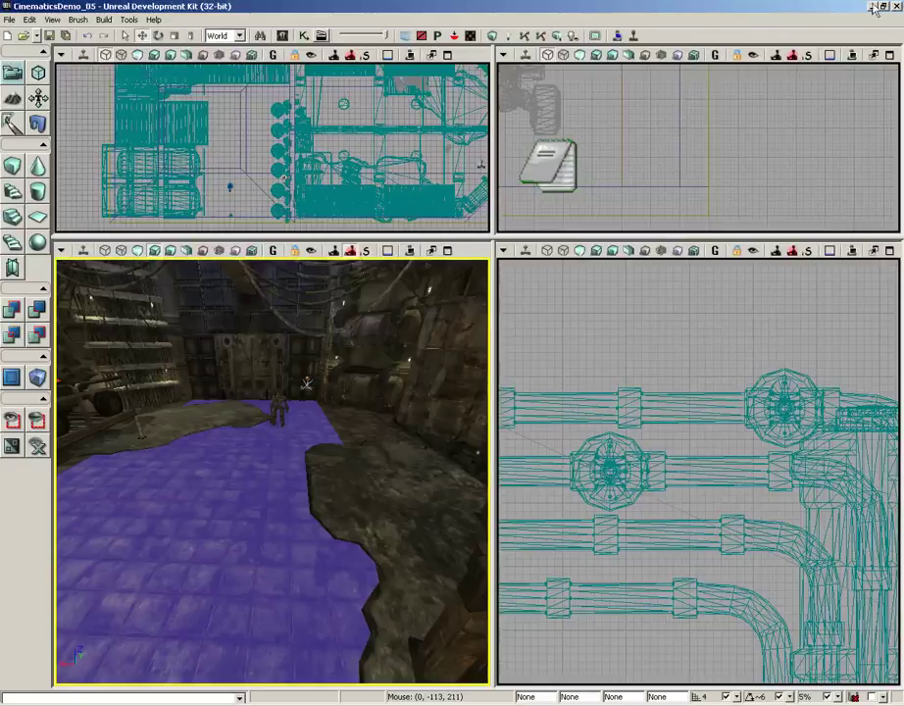
left_click(283, 37)
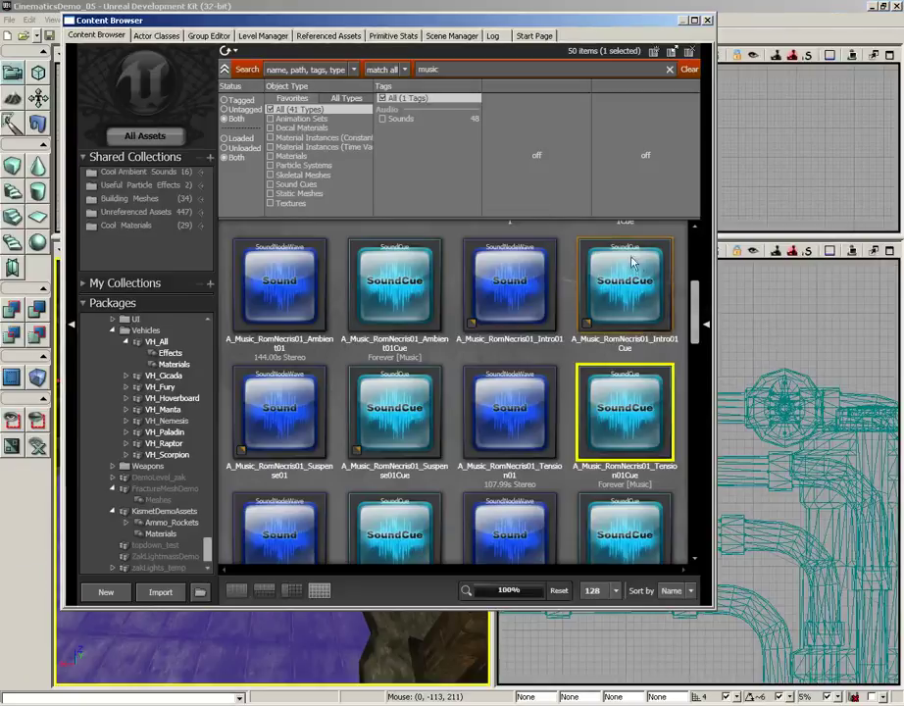
scroll(694, 284, "up", 3)
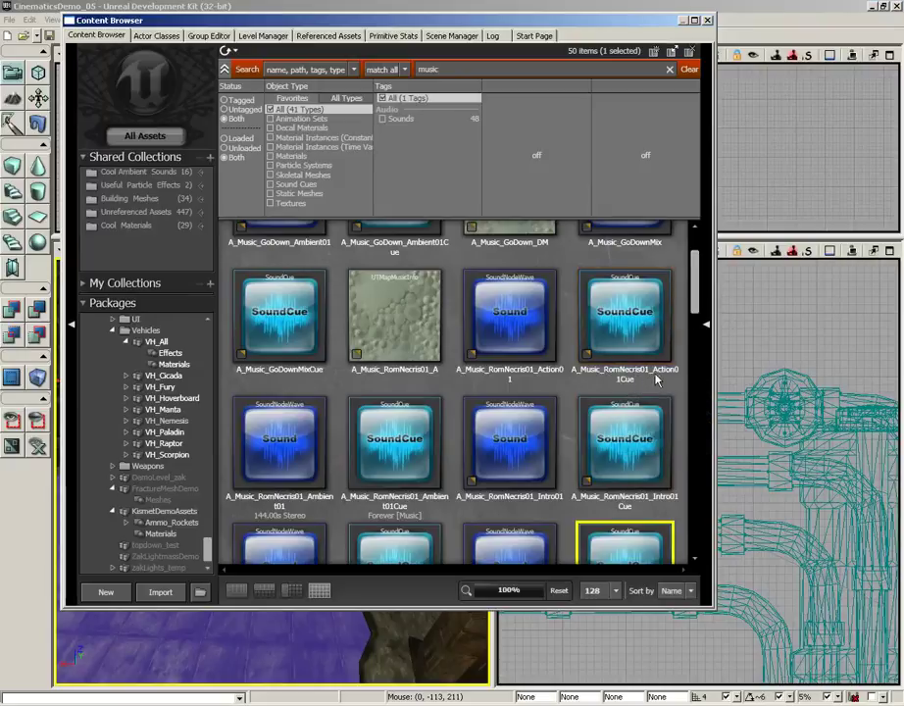
left_click(623, 324)
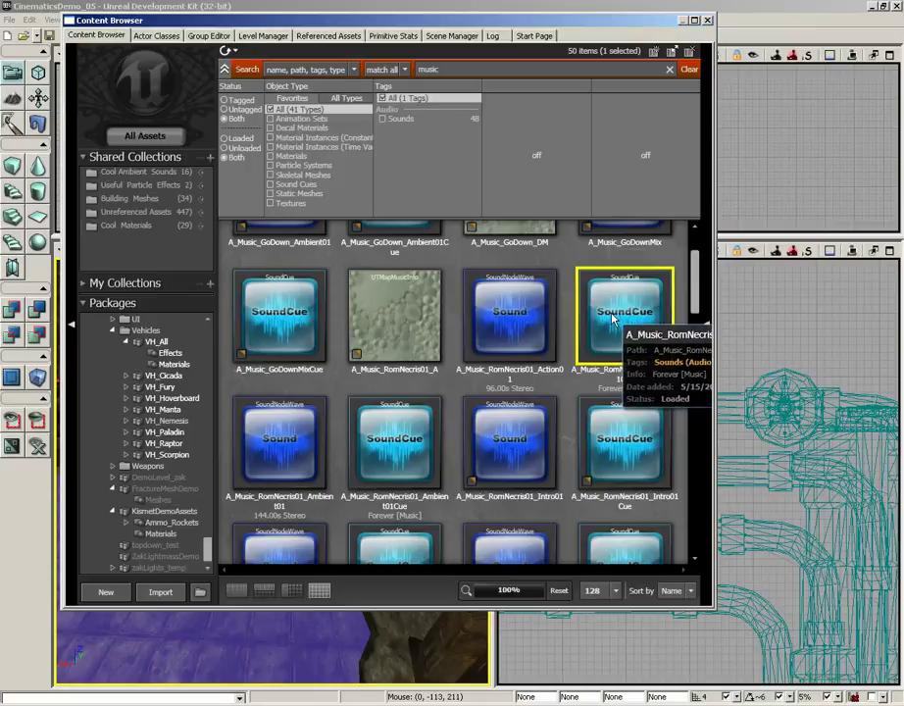
right_click(613, 318)
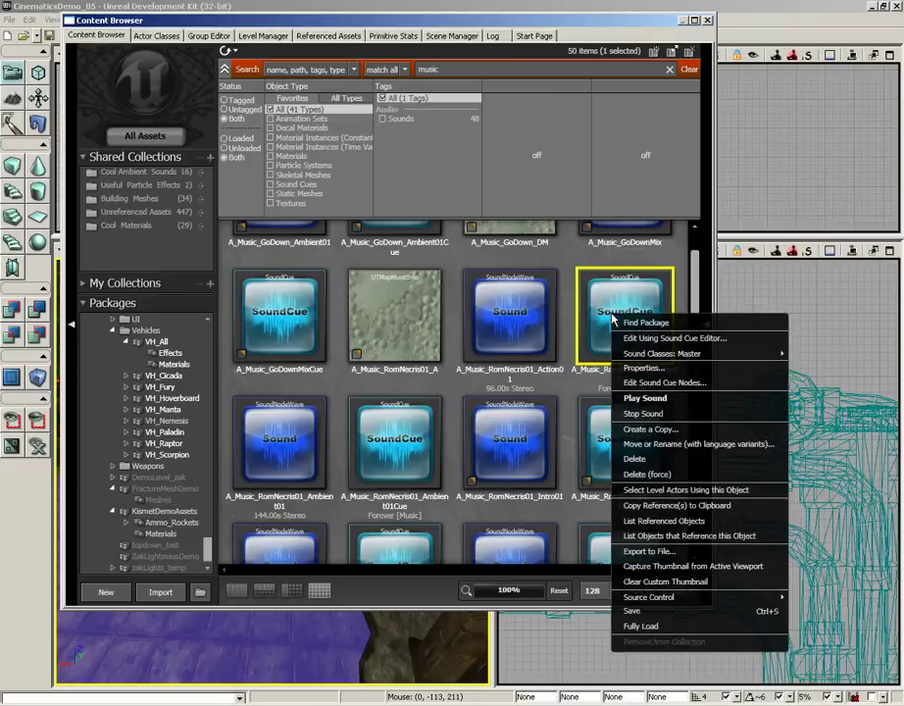
left_click(627, 397)
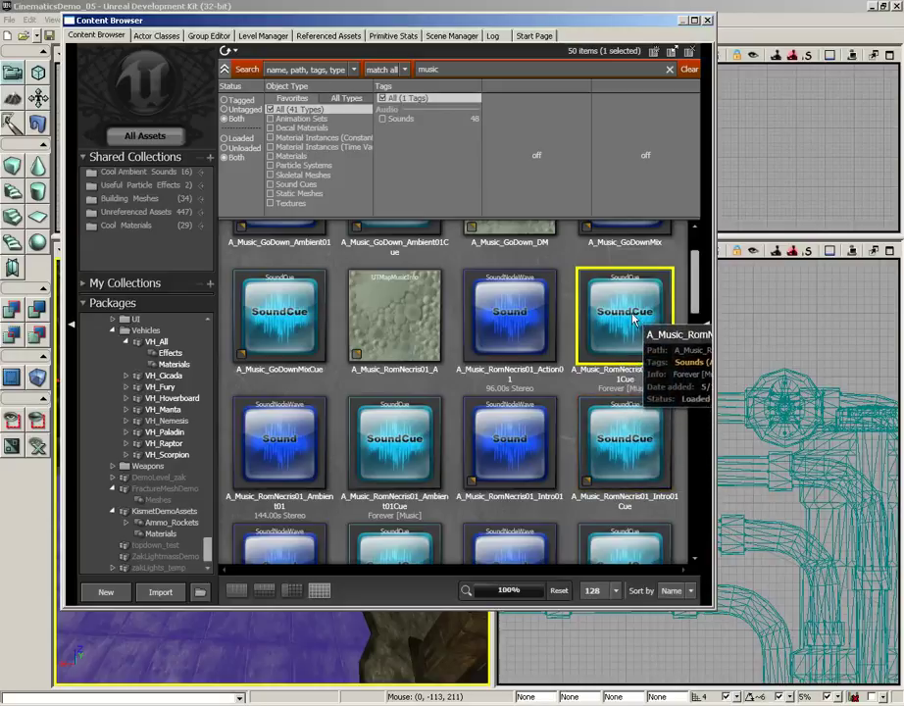
left_click(708, 22)
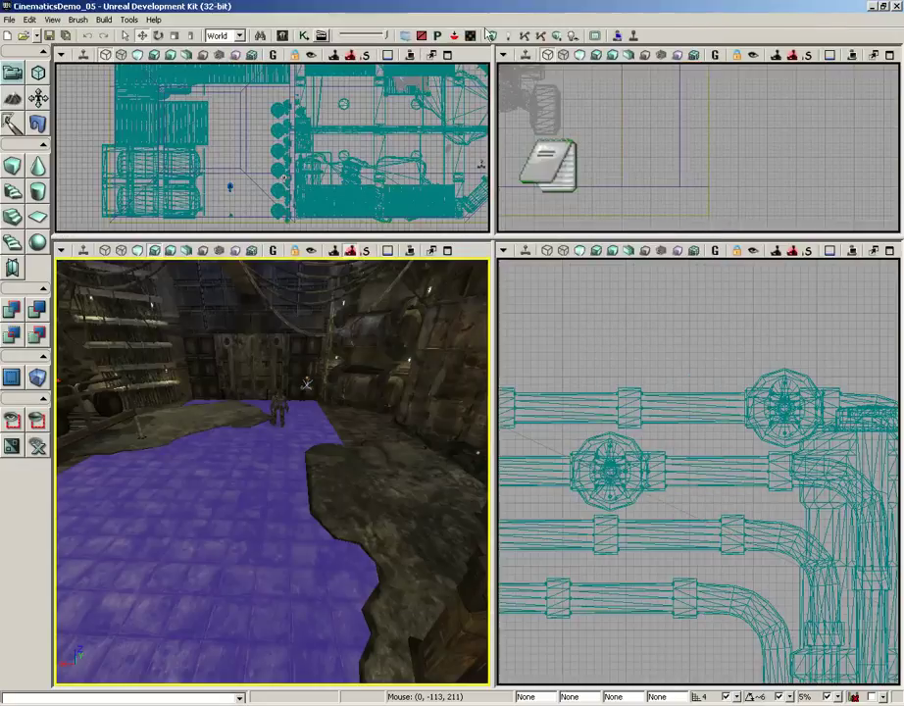
- Paste another Play Music Track action above the Actor Factory in Kismet and assign A_Music_RomNecris01_Action01Cue as its sound cue
left_click(220, 26)
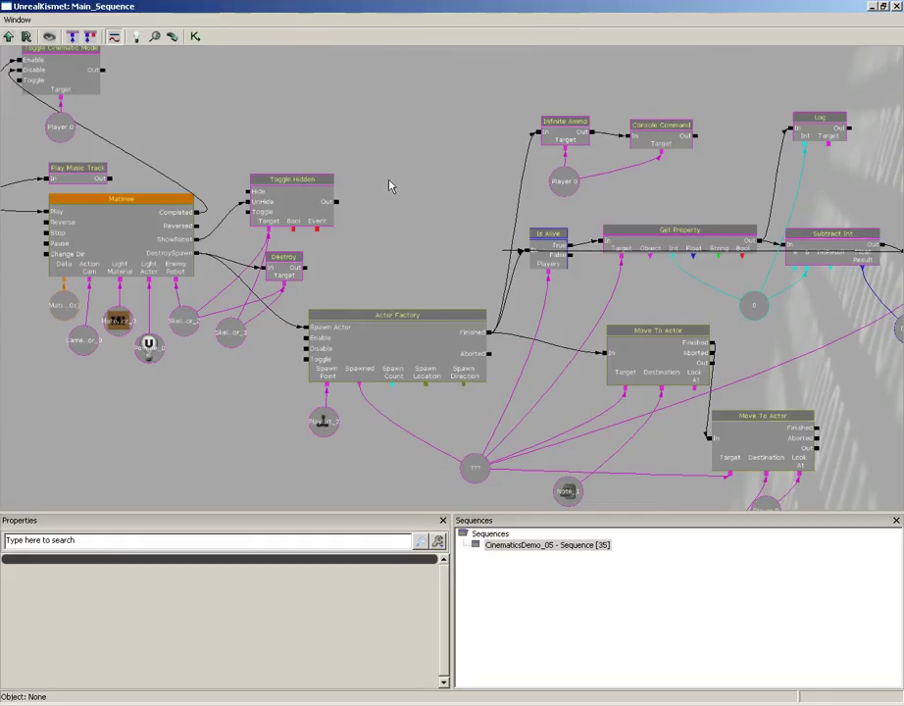
left_click_drag(391, 168, 442, 183)
key("ctrl+v")
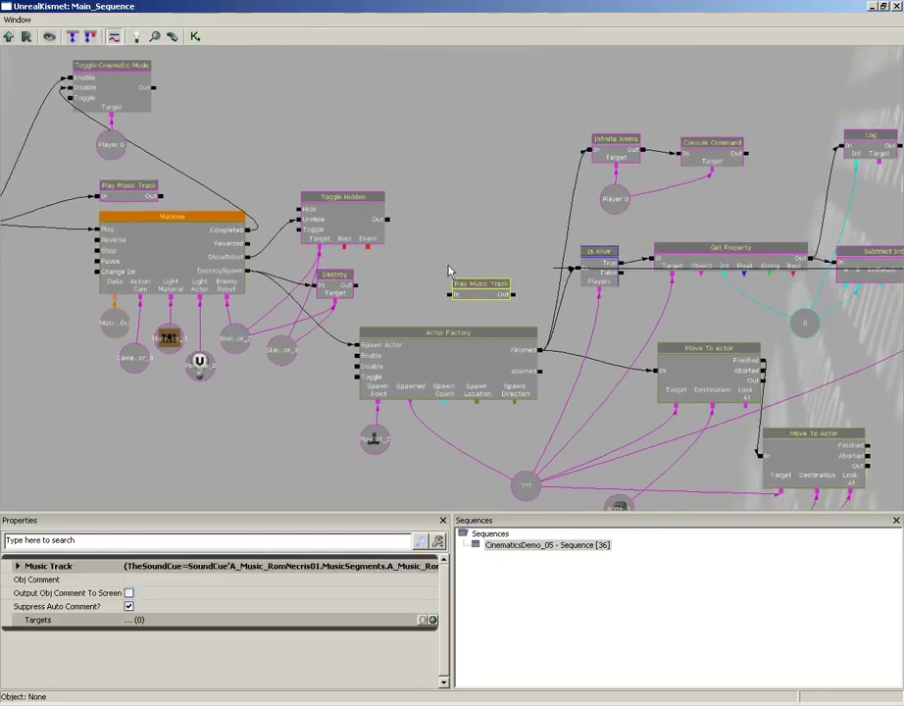
left_click_drag(448, 270, 490, 173)
scroll(490, 173, "up", 4)
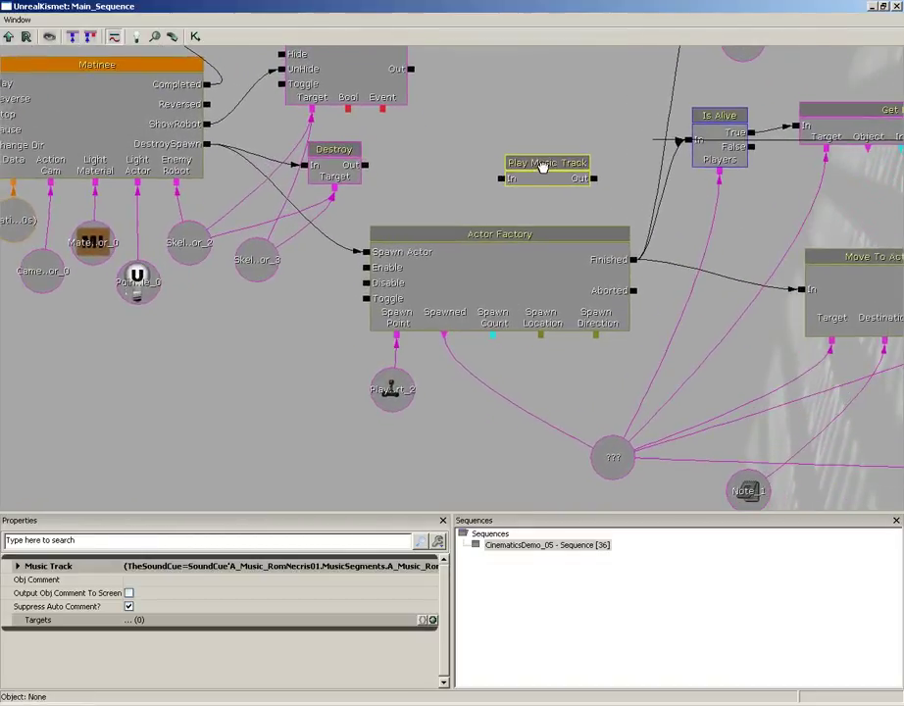
left_click(17, 565)
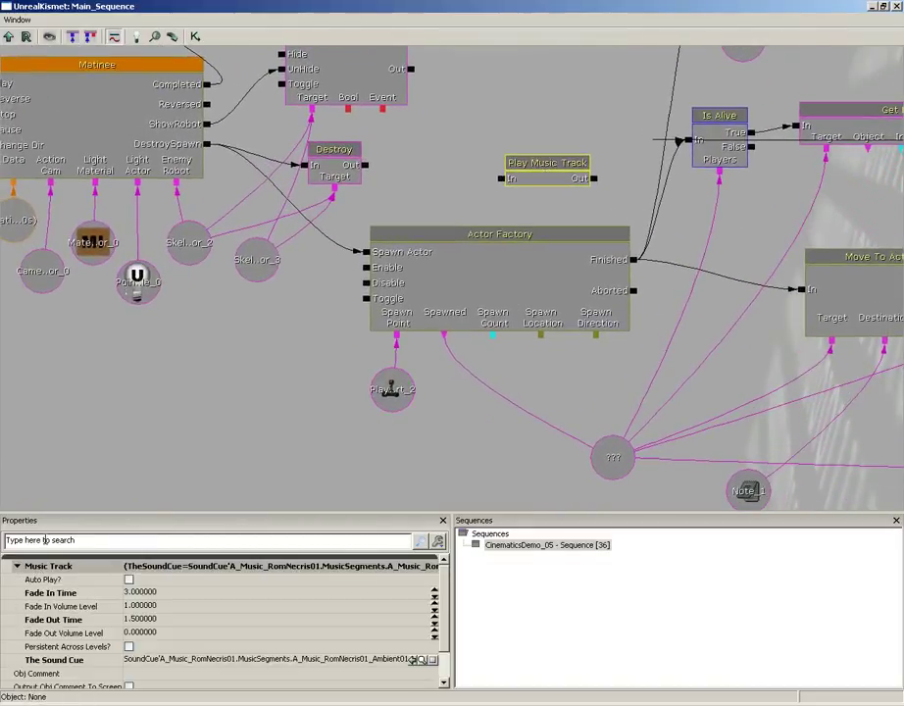
left_click(412, 661)
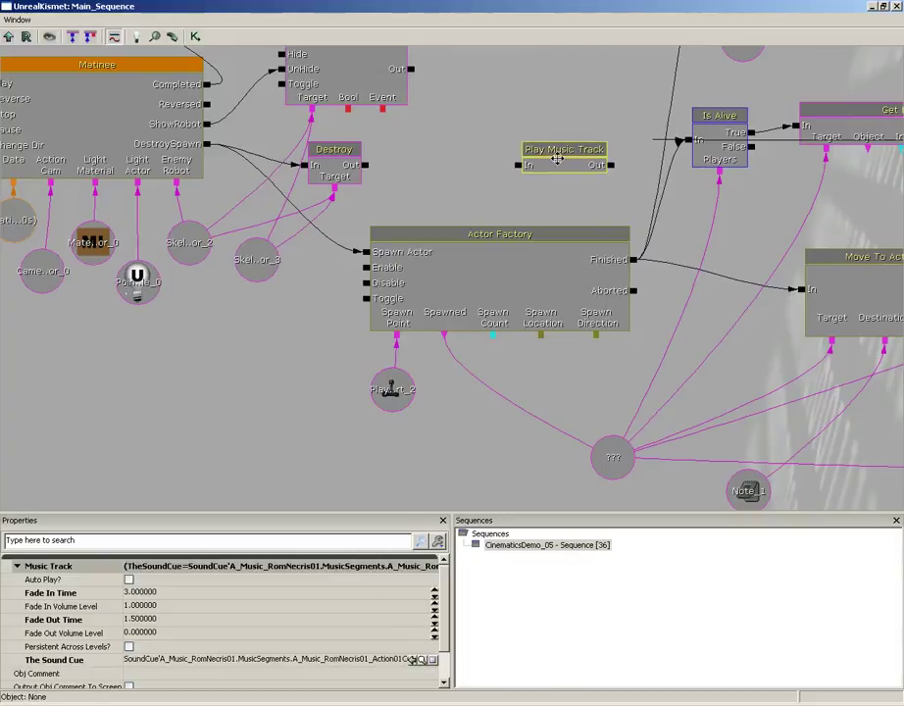
- Move the action music's Play Music Track between the Actor Factory and Is Alive, and wire the Actor Factory's Finished output to its In
left_click_drag(544, 173, 711, 214, "ctrl")
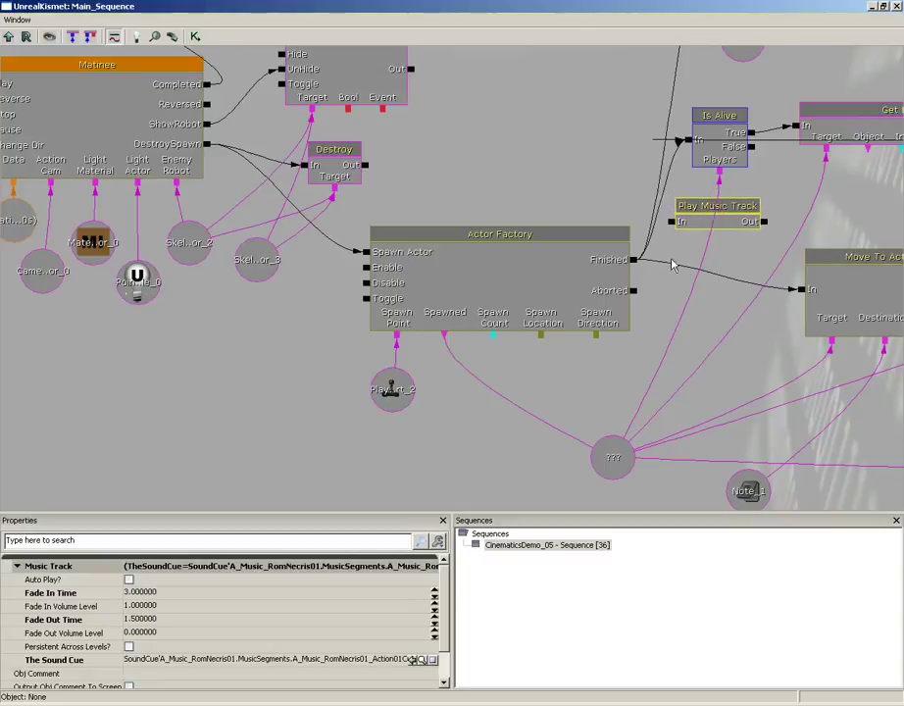
left_click_drag(635, 261, 468, 286)
left_click_drag(517, 242, 522, 254, "ctrl")
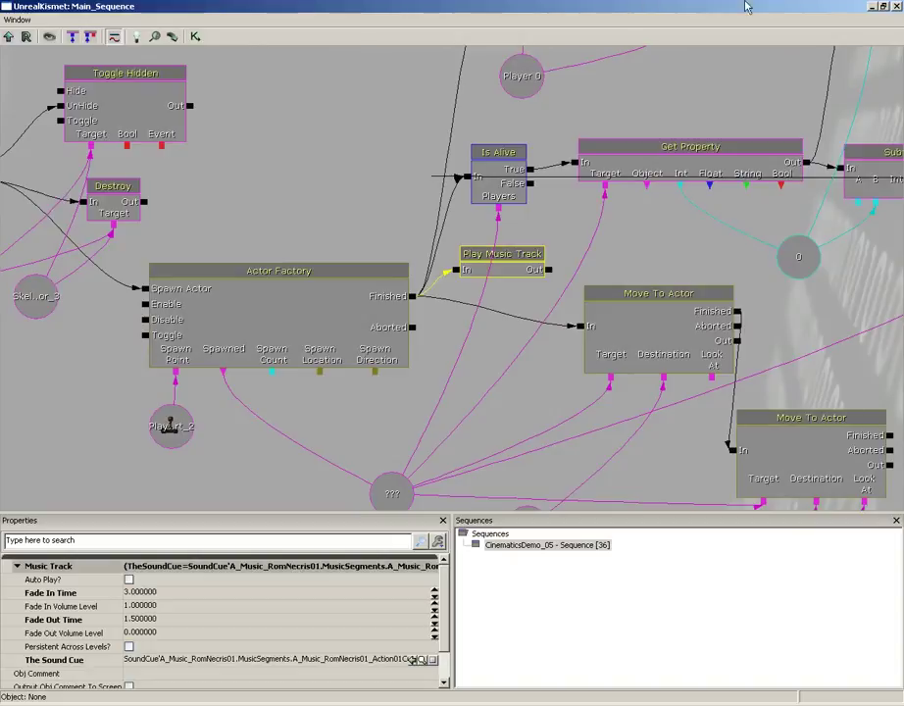
left_click(442, 176)
scroll(443, 157, "down", 4)
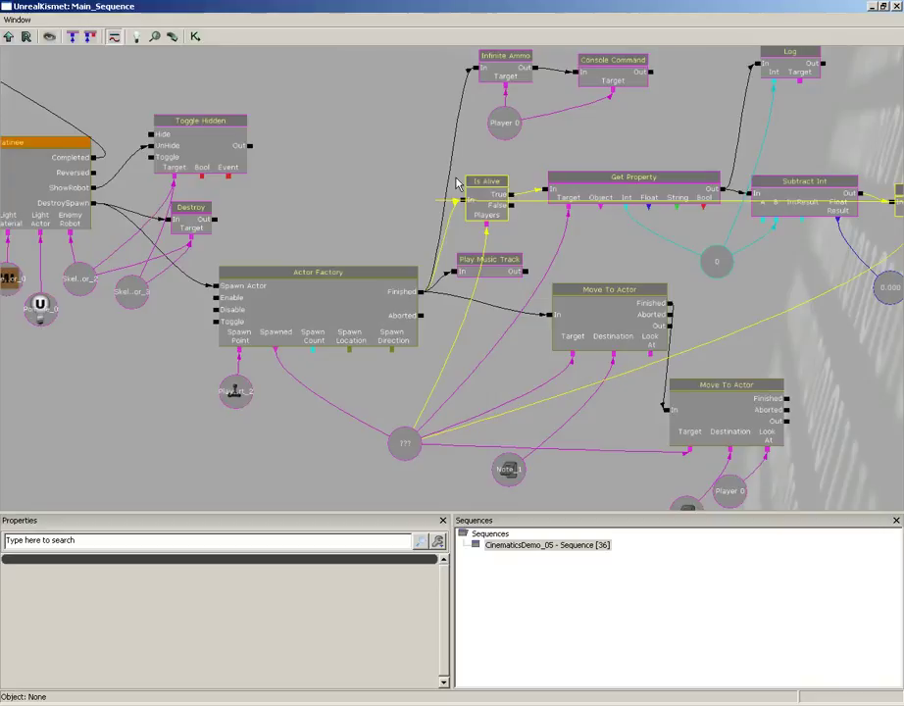
- Preview the A_Stinger_GoDown Killingspree02, Multikill01 and Multikill02 sound cues in the Content Browser
left_click(896, 6)
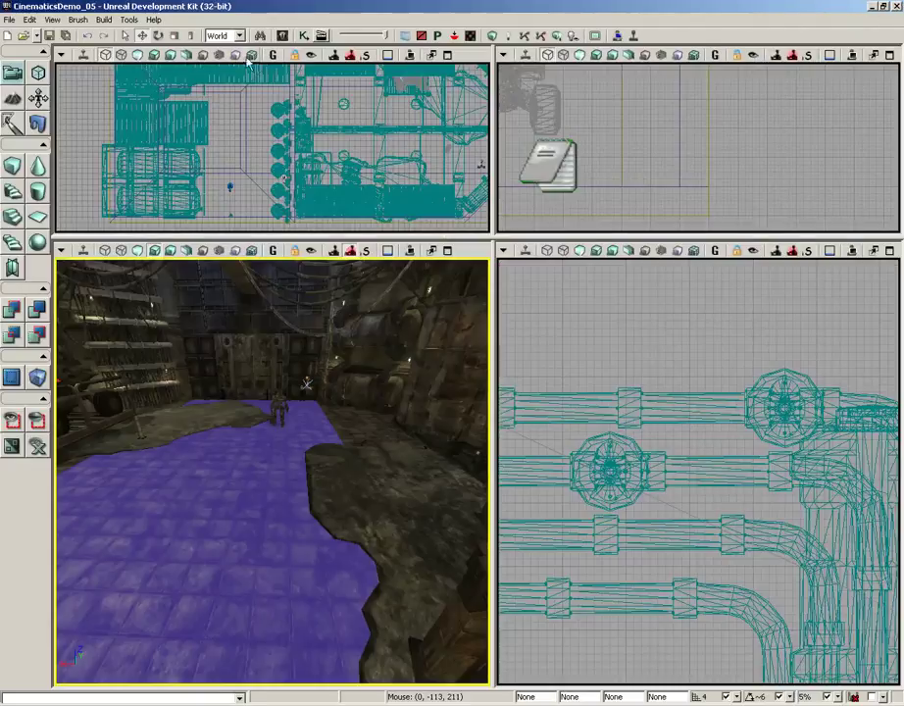
left_click(287, 38)
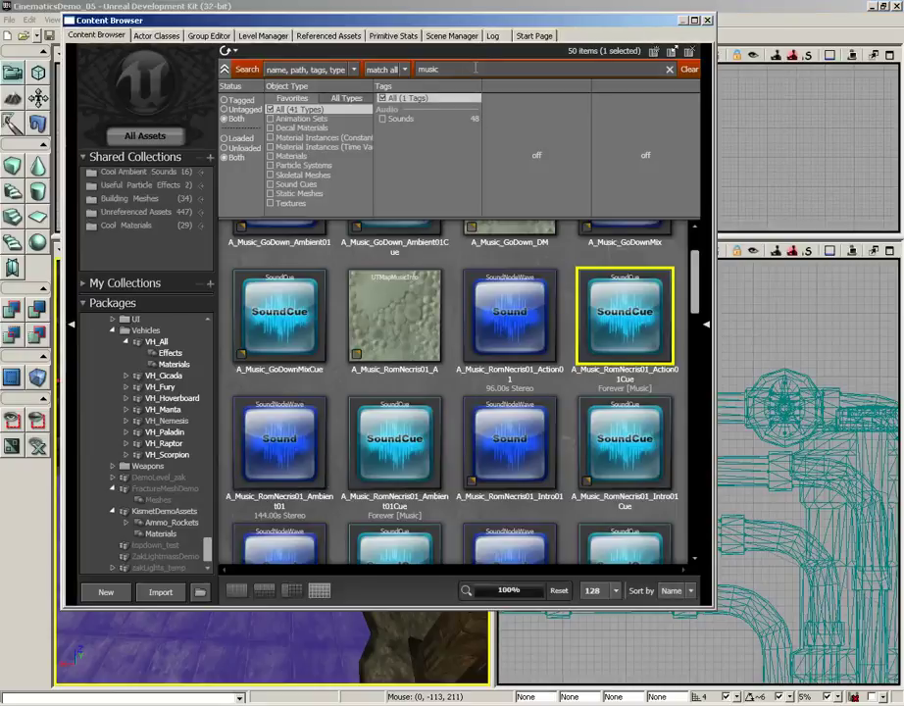
left_click_drag(695, 286, 697, 402)
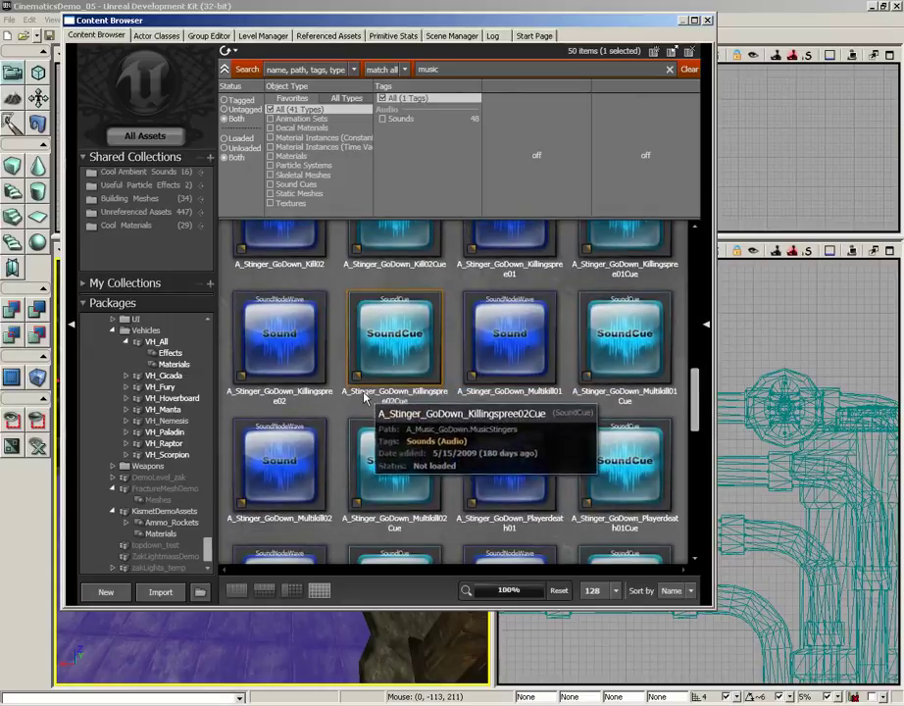
left_click(403, 343)
double_click(403, 343)
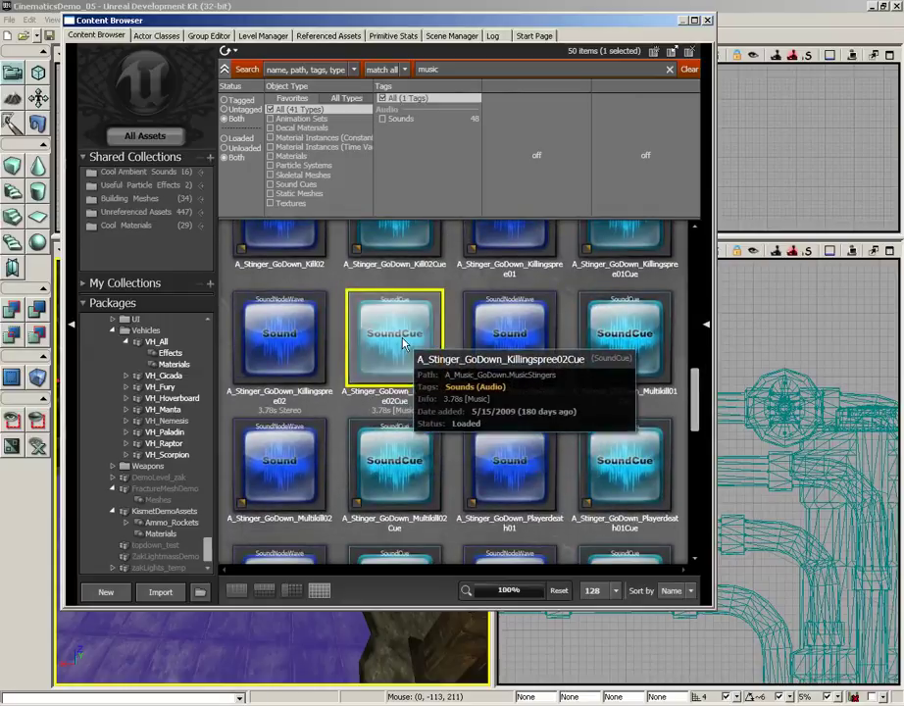
double_click(635, 329)
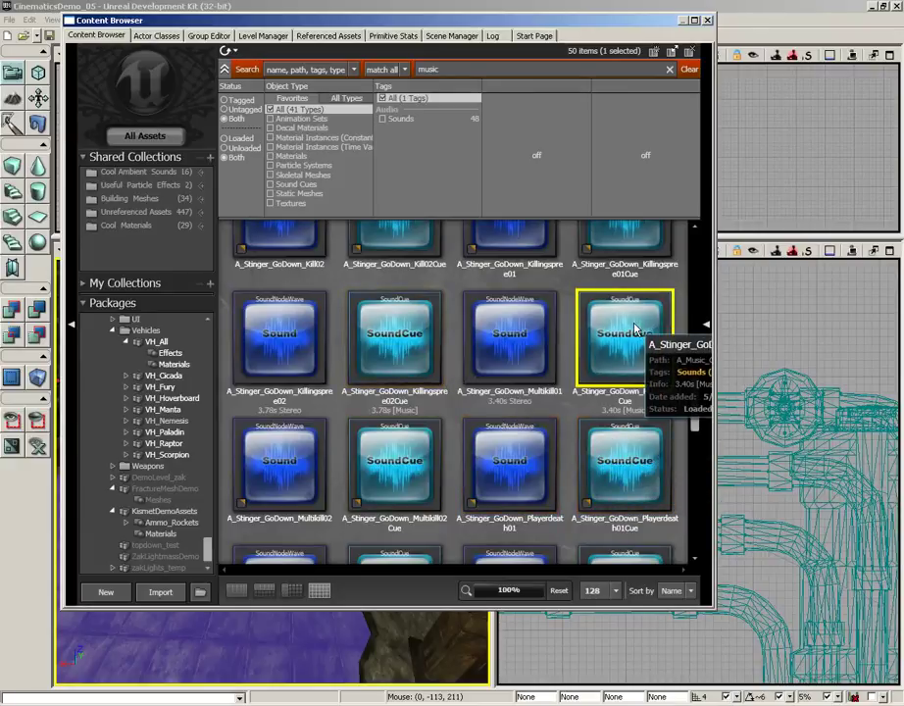
double_click(417, 477)
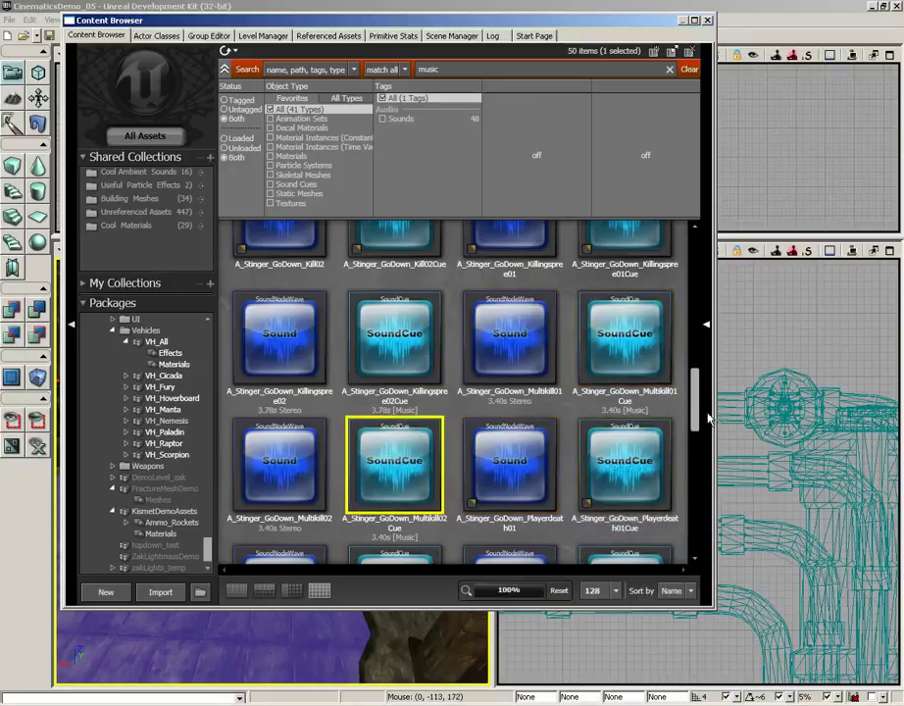
- Preview the A_Stinger_RomNecris01 kill and killing spree cues and leave A_Stinger_RomNecris01_Killingspree02Cue selected
left_click_drag(693, 420, 694, 449)
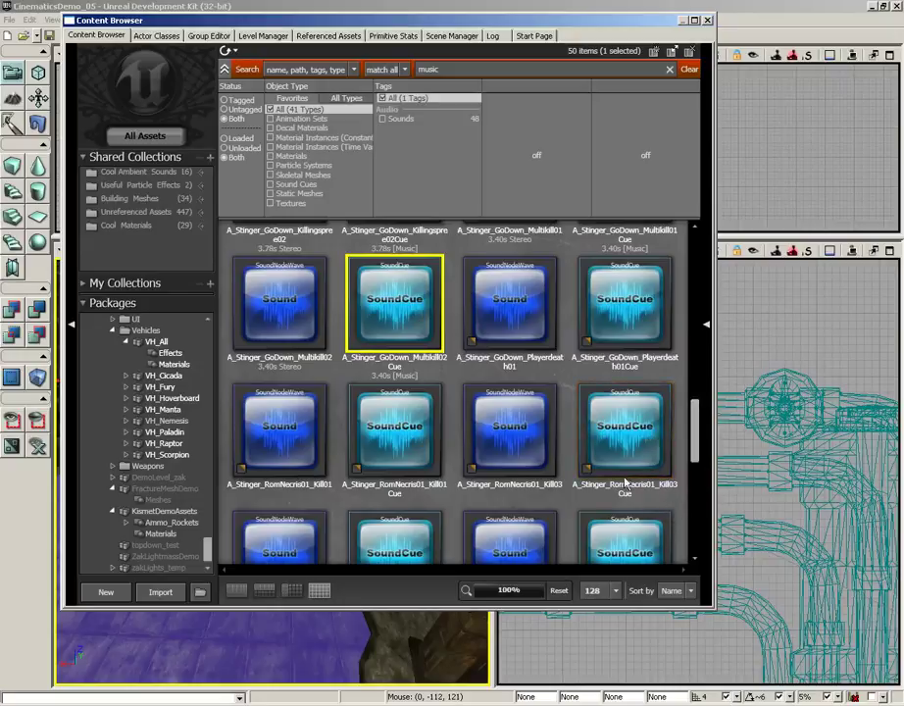
left_click(382, 446)
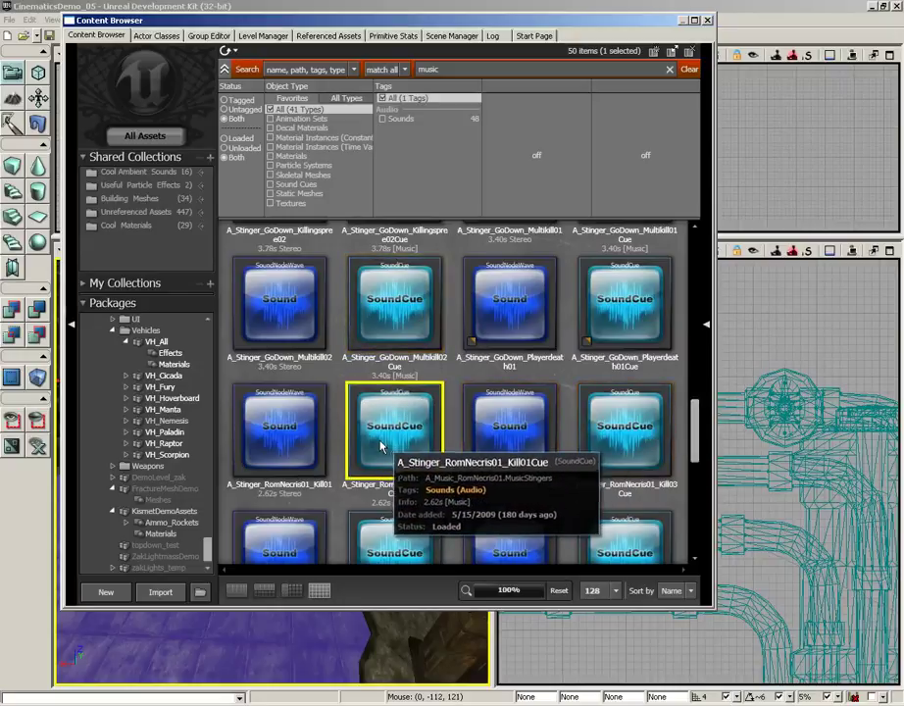
left_click(649, 420)
scroll(387, 478, "down", 3)
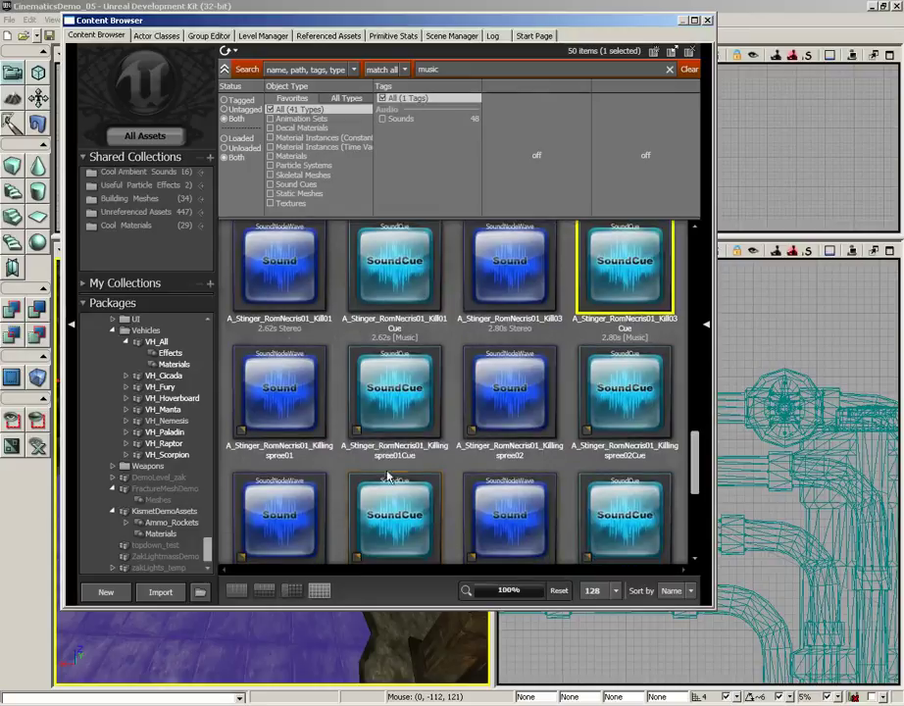
left_click(377, 361)
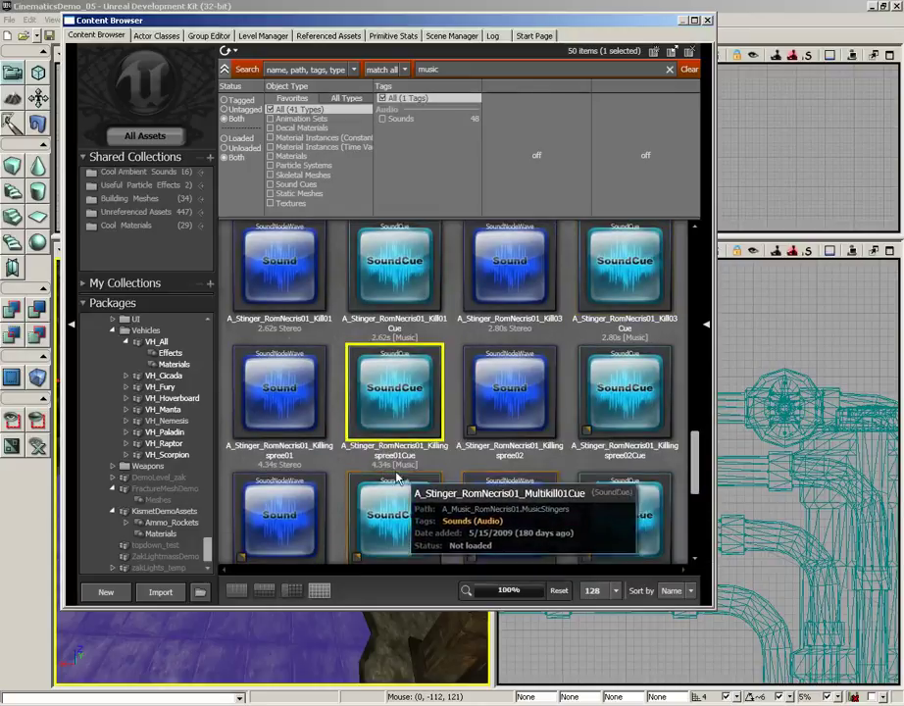
left_click(642, 404)
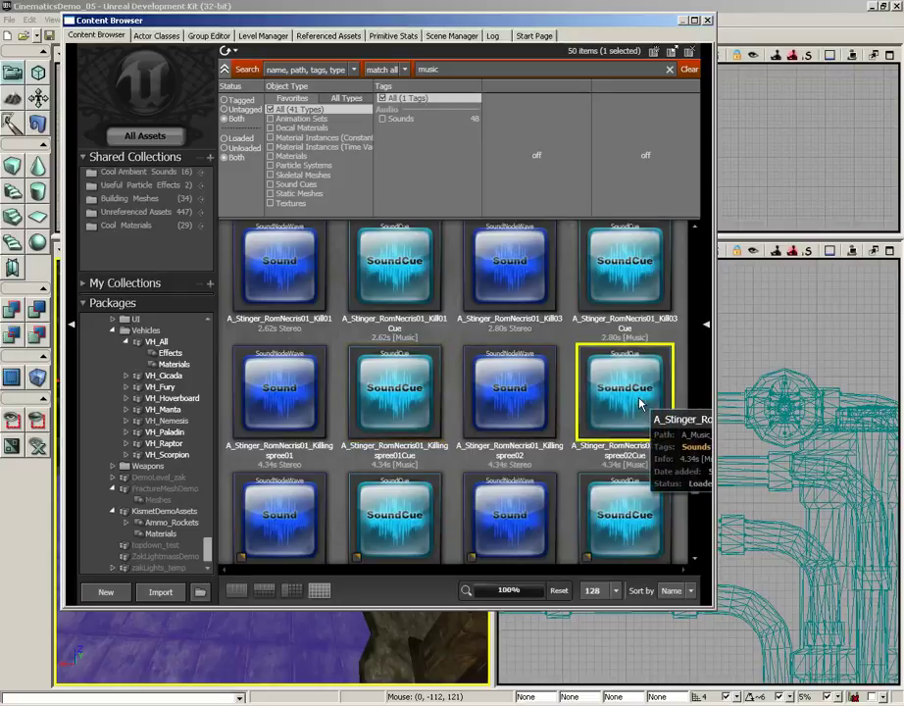
left_click_drag(695, 450, 695, 465)
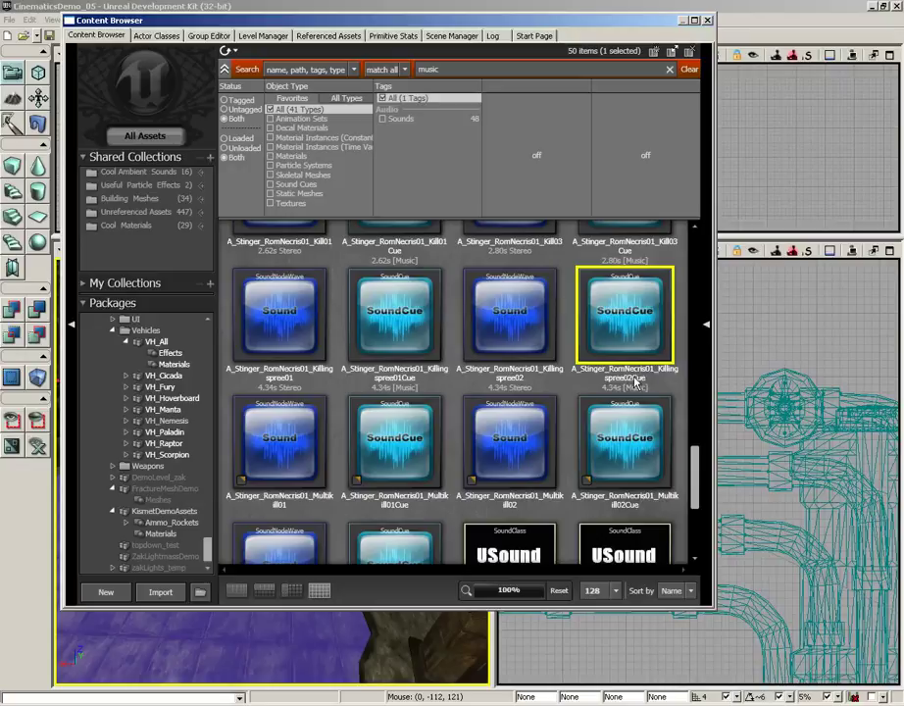
left_click(707, 20)
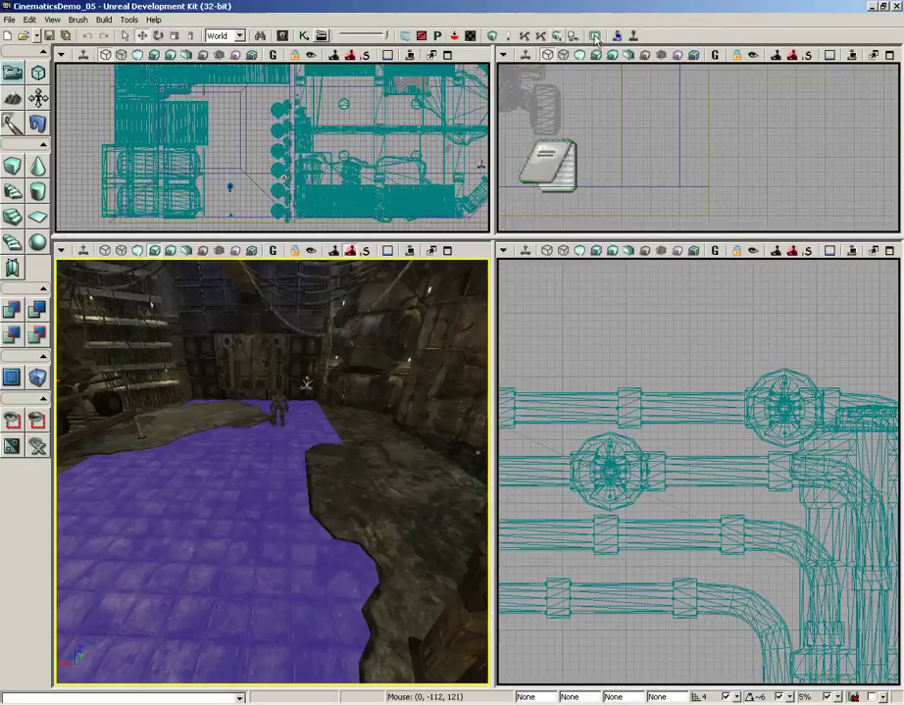
- Duplicate the action music's Play Music Track in Kismet and place the copy in the empty area below Note_1
left_click(300, 38)
mouse_move(665, 373)
left_mouse_down()
mouse_move(585, 324)
mouse_move(520, 311)
mouse_move(440, 267)
left_mouse_up()
scroll(541, 233, "up", 2)
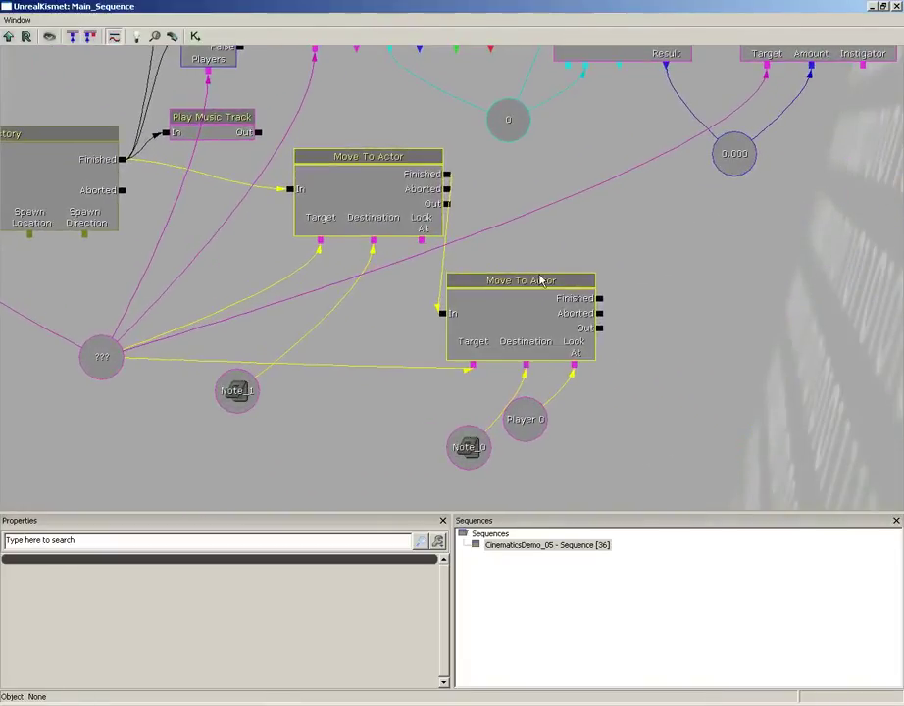
left_click_drag(545, 221, 526, 222)
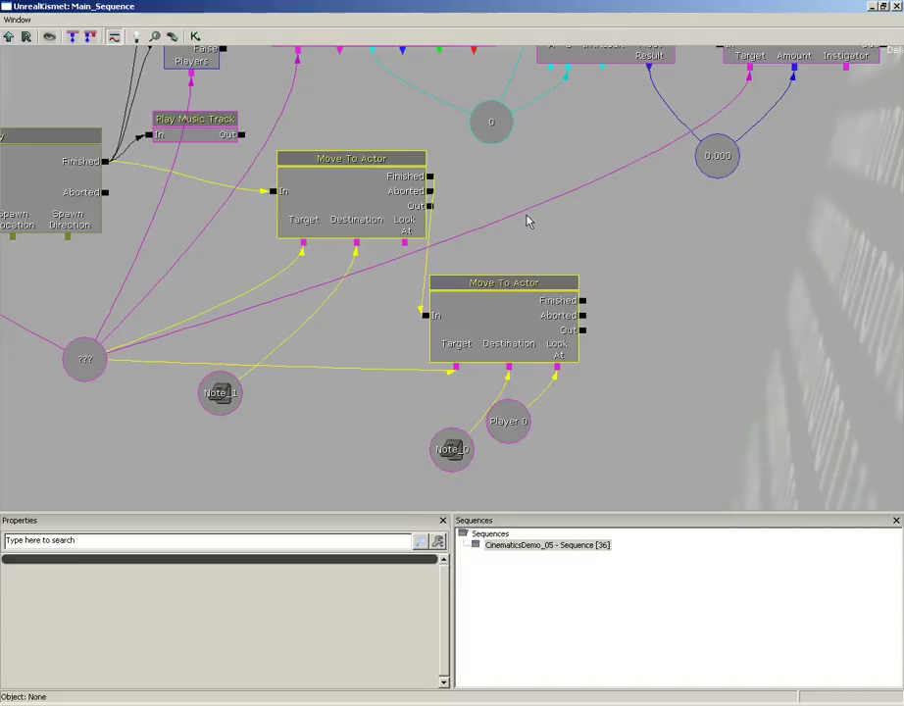
left_click_drag(545, 212, 652, 254)
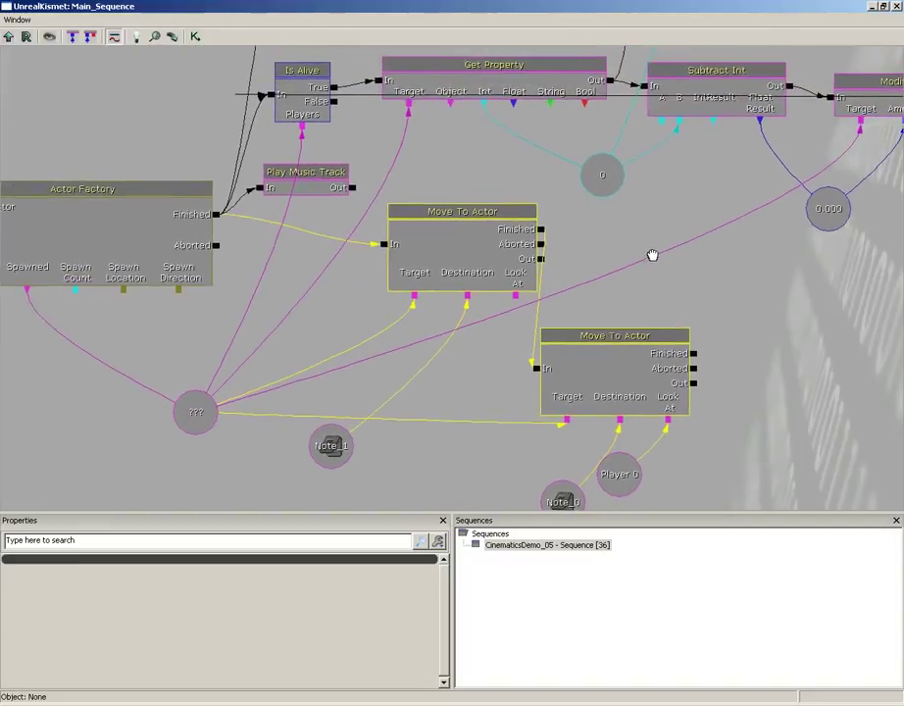
left_click(302, 177)
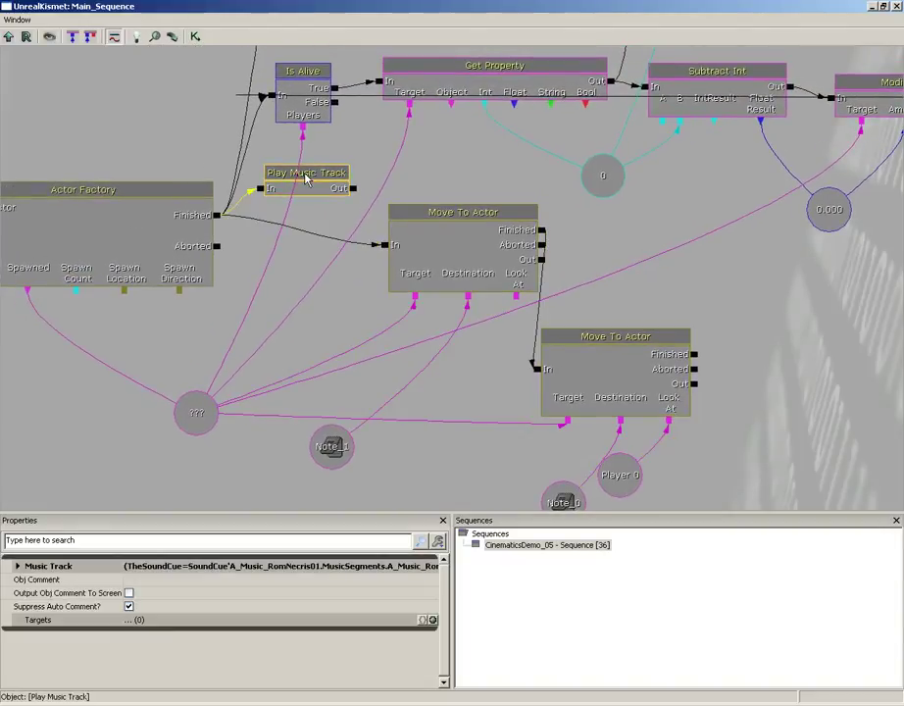
key("ctrl+c")
key("ctrl+v")
left_click_drag(343, 245, 441, 157)
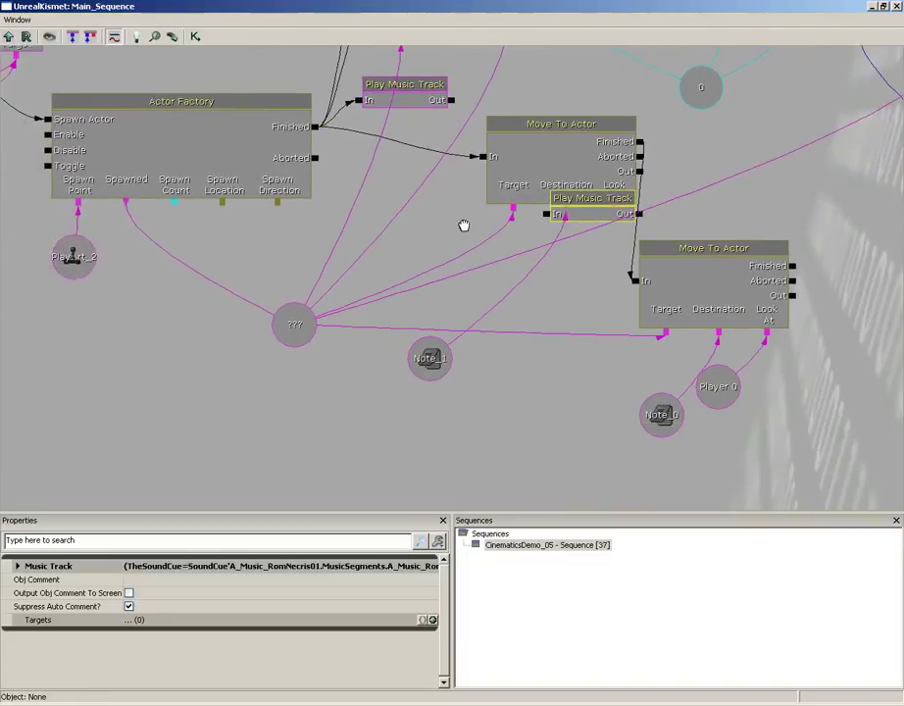
left_click_drag(592, 220, 403, 454)
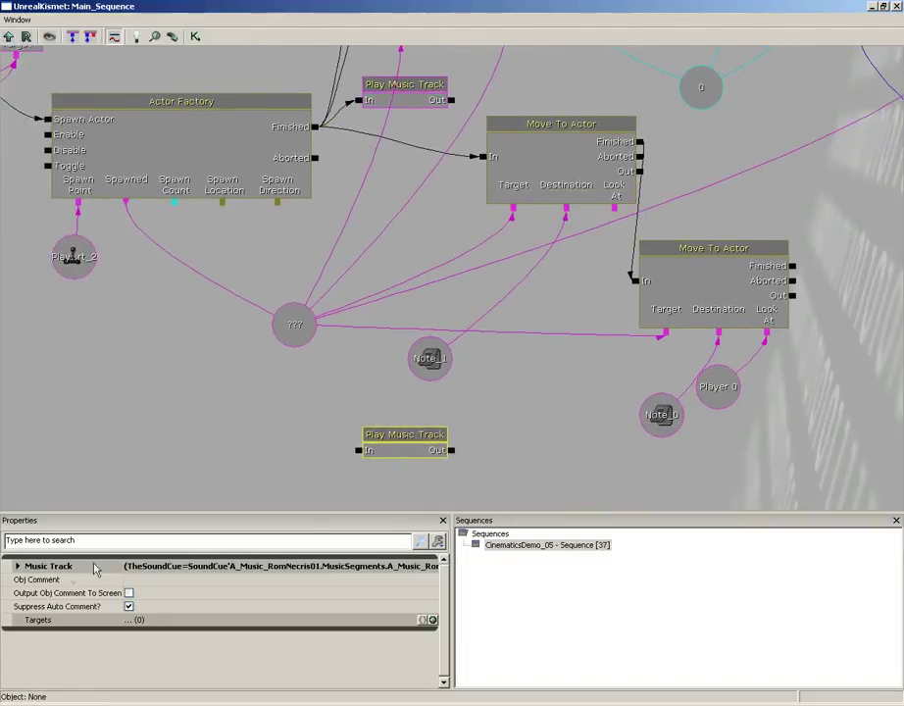
- Assign A_Stinger_RomNecris01_Killingspree02Cue as the copied Play Music Track's sound cue and move the action beyond the second Move To Actor
double_click(44, 569)
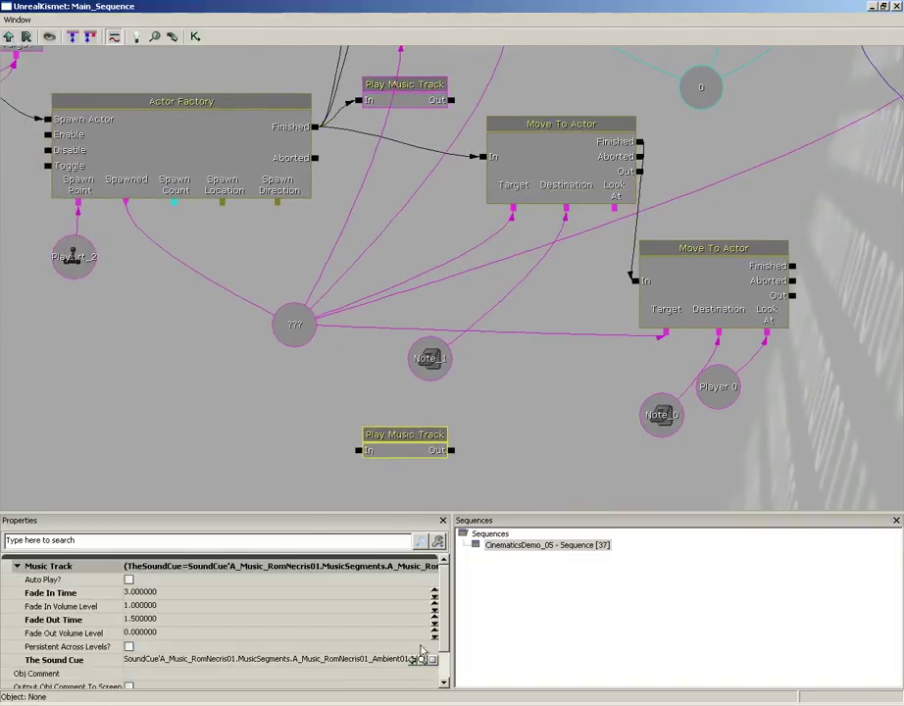
left_click(416, 662)
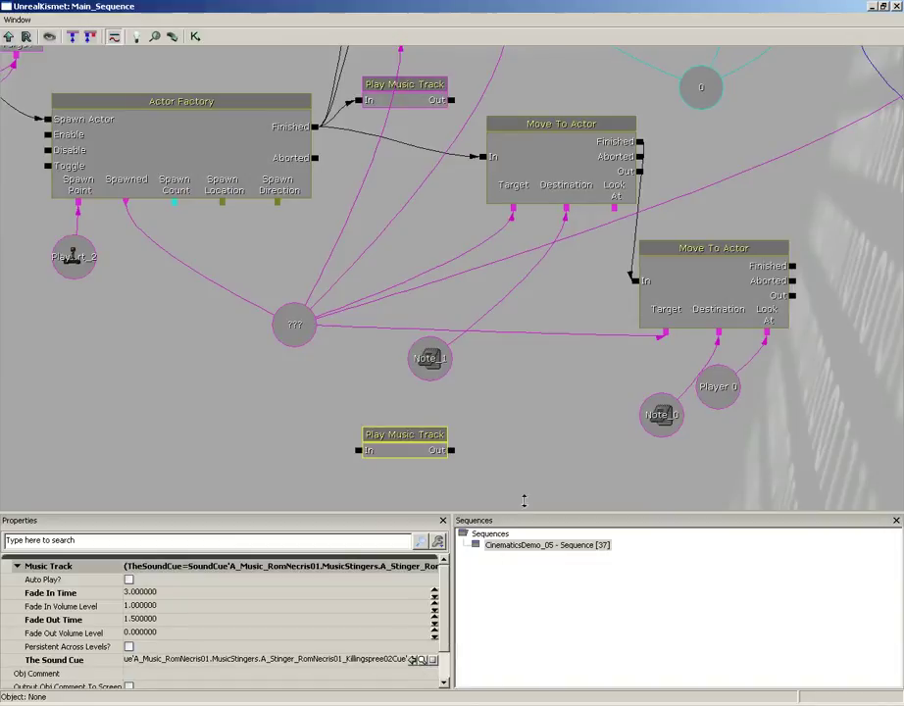
left_click_drag(525, 425, 537, 358)
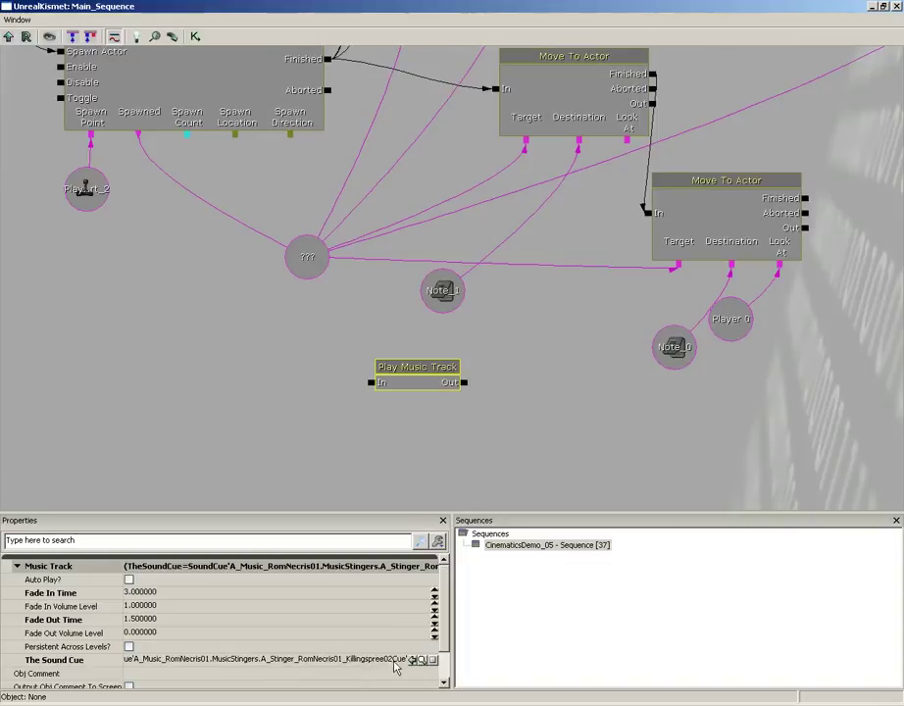
mouse_move(415, 386)
left_mouse_down("ctrl")
mouse_move(346, 380)
mouse_move(401, 382)
left_mouse_up("ctrl")
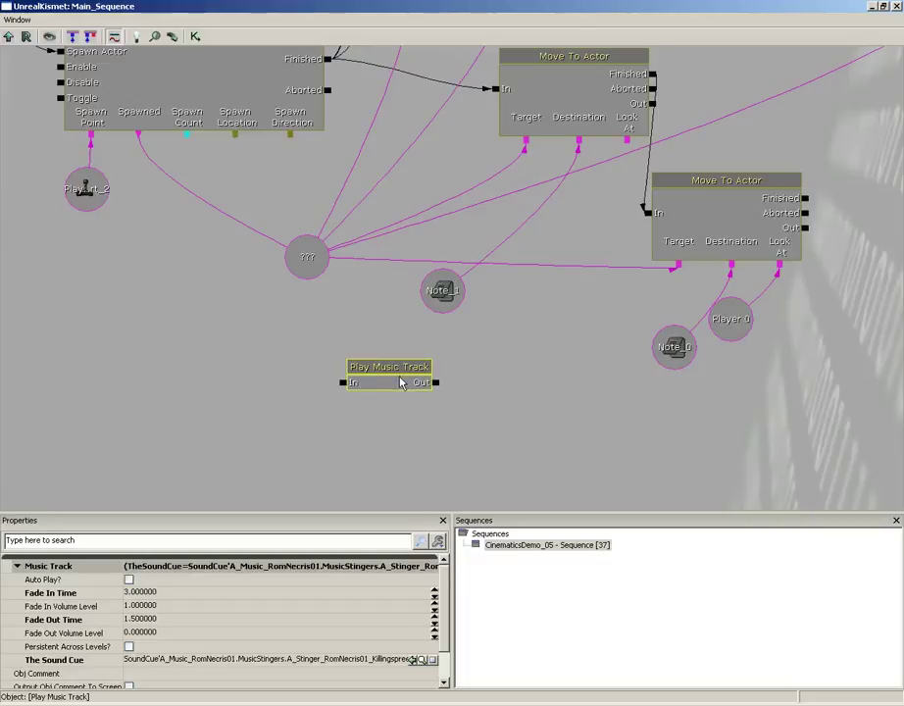
left_click_drag(399, 383, 694, 312)
left_click_drag(686, 252, 462, 229)
- Add a Pawn Death event beside the stinger's Play Music Track and wire its Out to the track's In
right_click(306, 325)
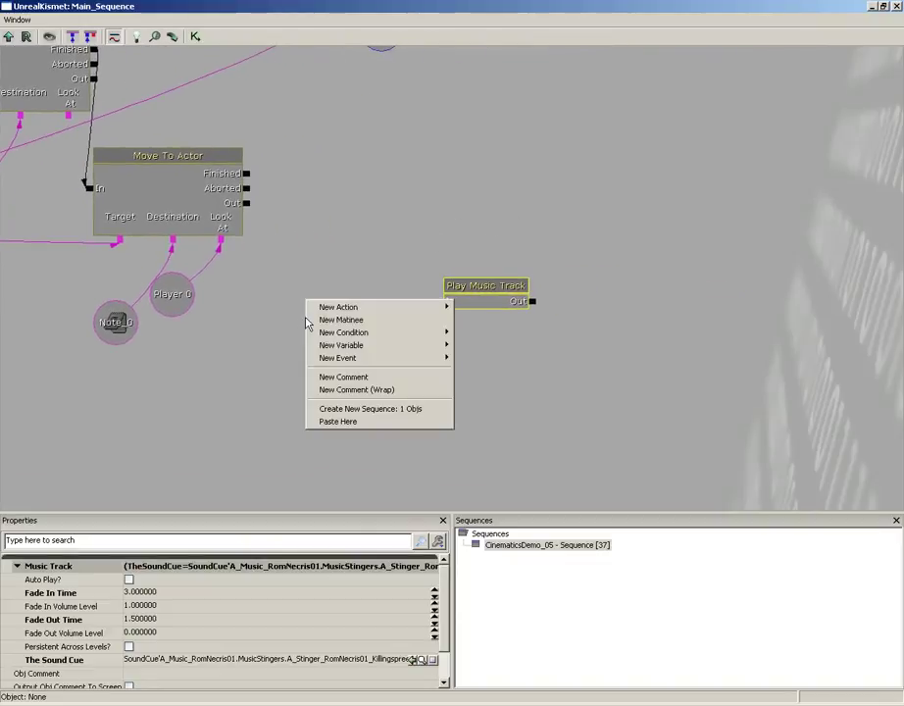
mouse_move(324, 364)
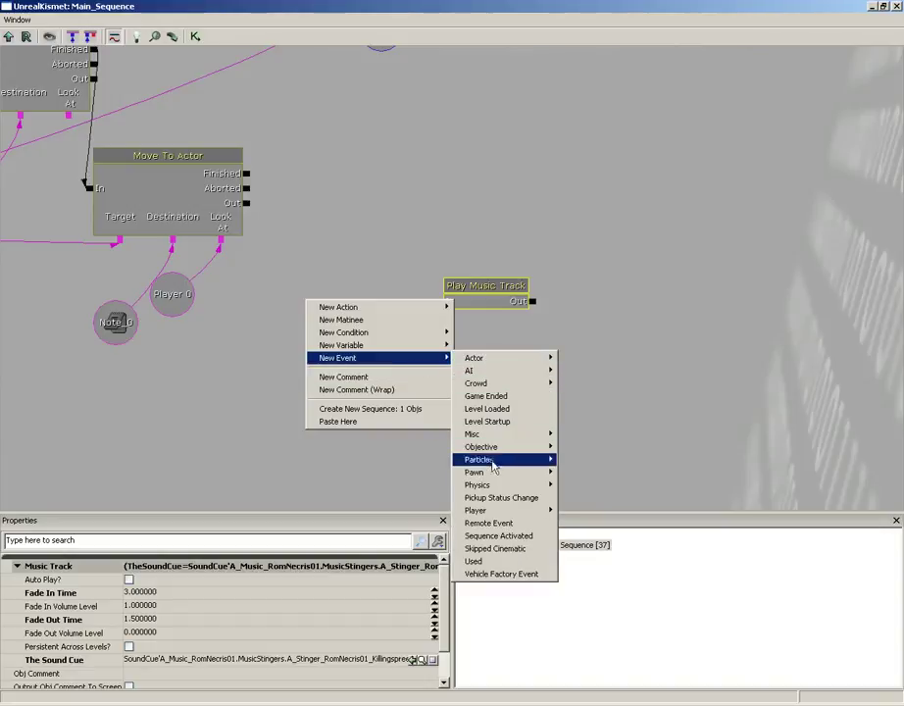
mouse_move(492, 478)
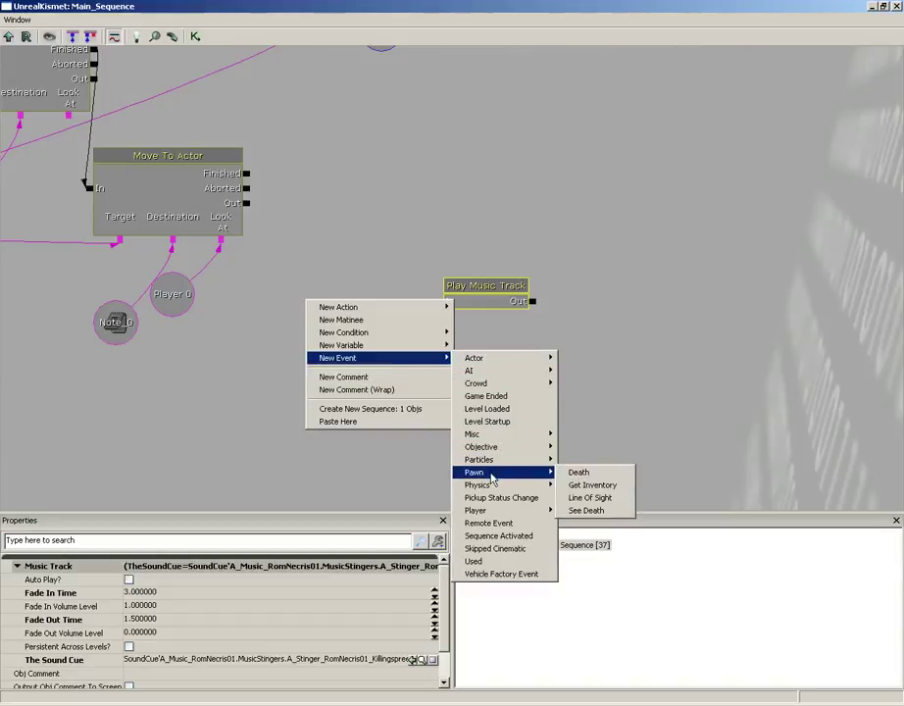
left_click(600, 473)
left_click_drag(496, 287, 496, 359)
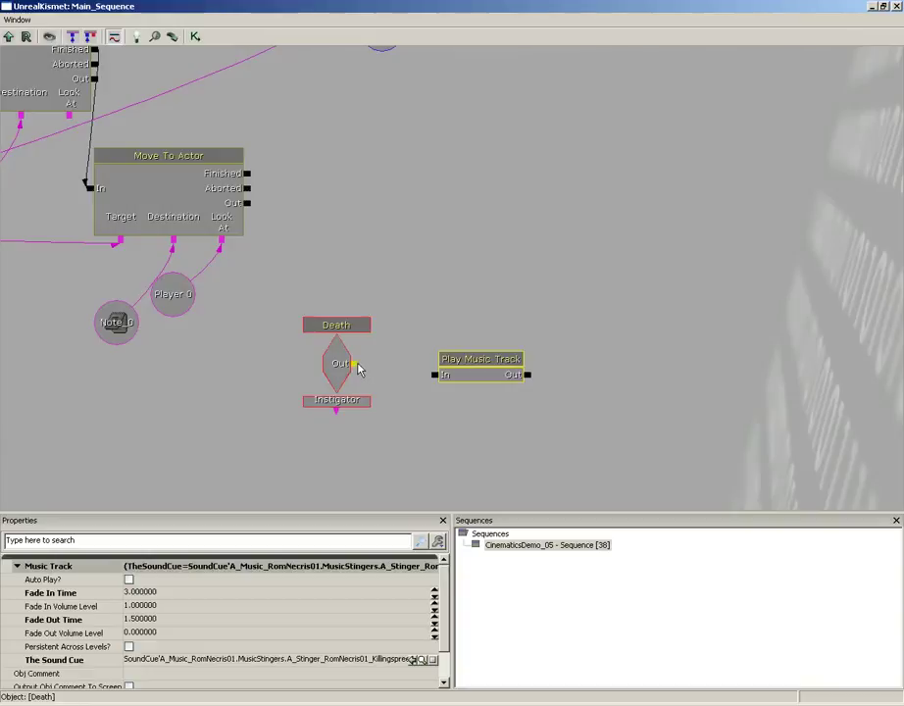
left_click_drag(355, 363, 435, 378)
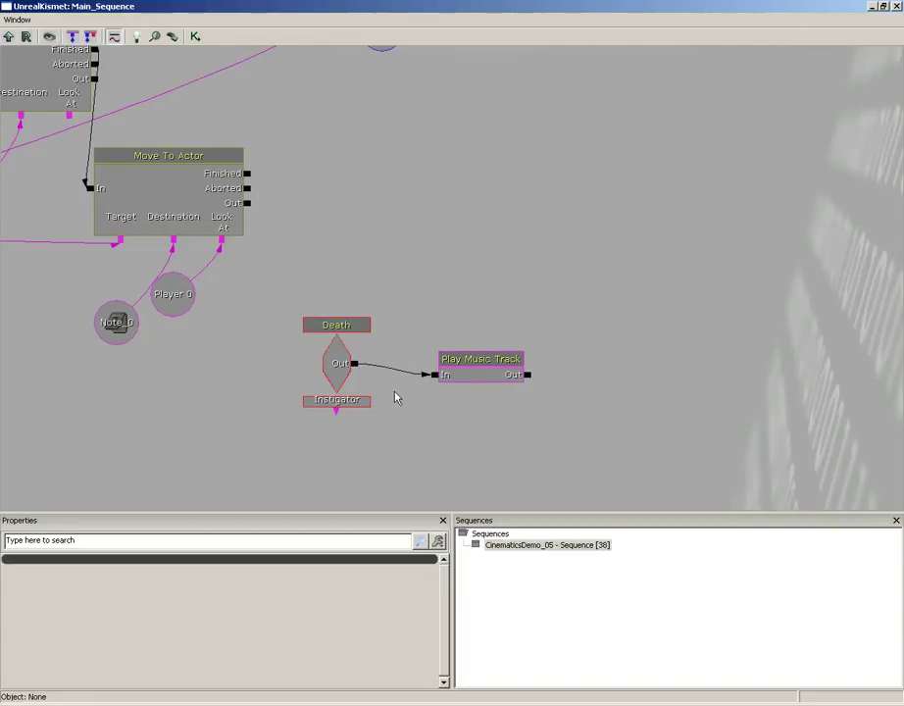
- Add an Attach To Event action and position it above the Death event, beside the second Move To Actor
left_click(333, 323)
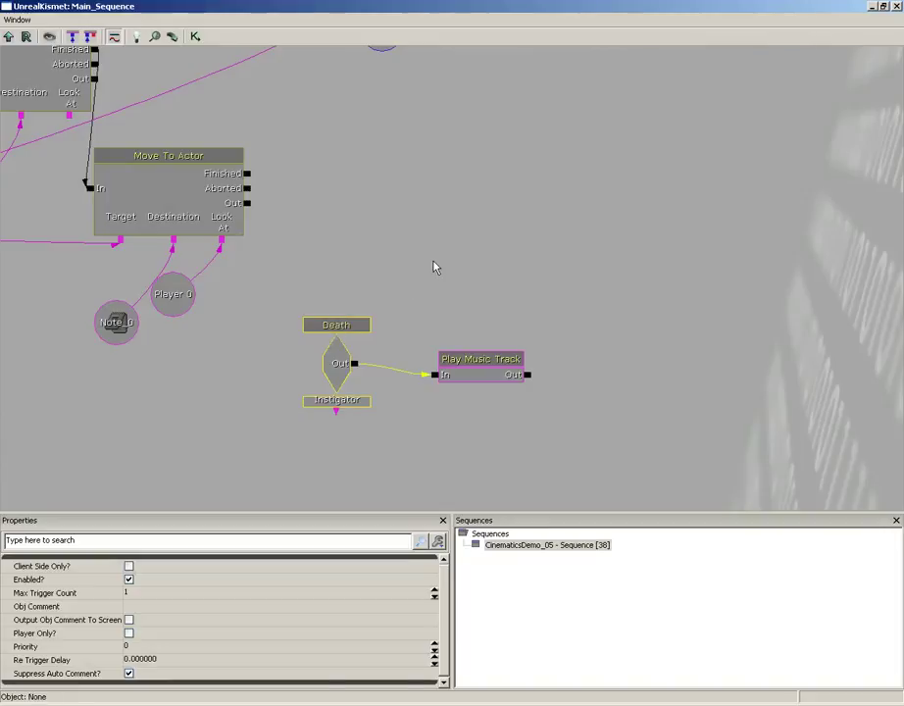
left_click_drag(435, 266, 543, 234)
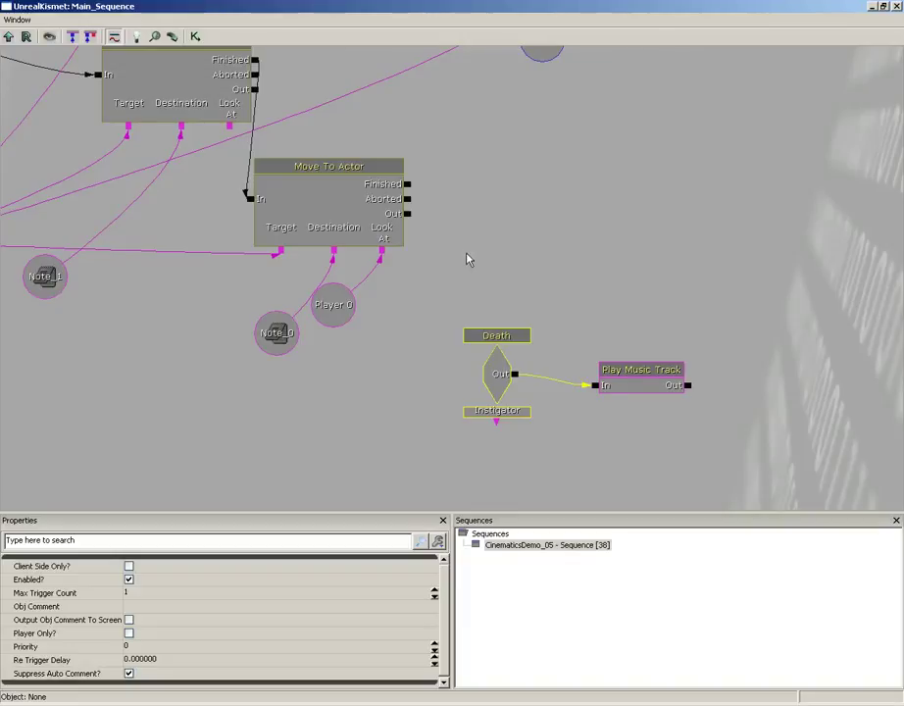
left_click_drag(467, 256, 599, 246)
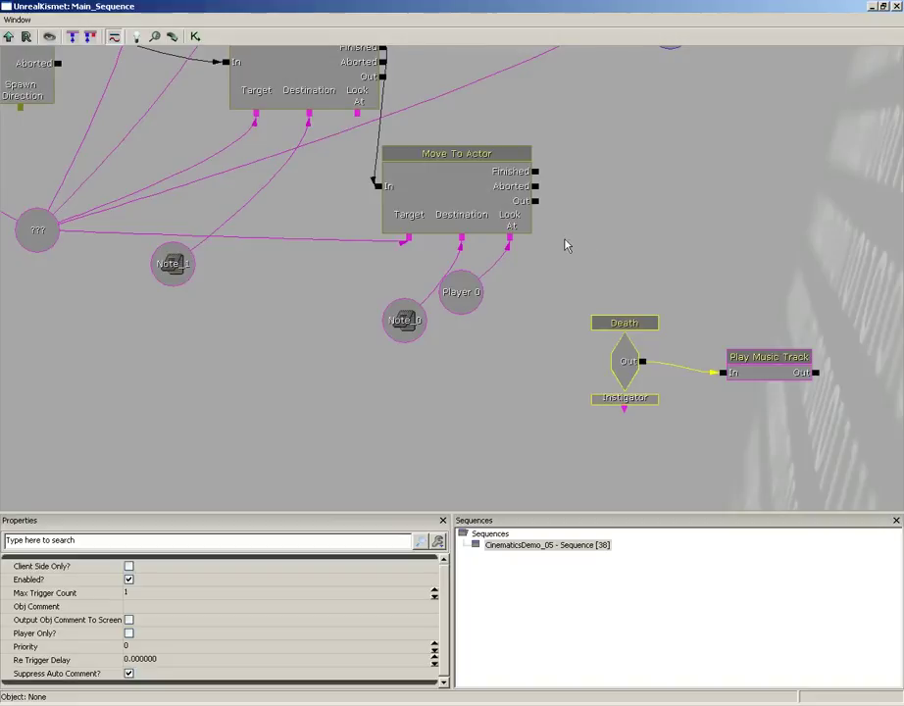
right_click(566, 227)
mouse_move(594, 234)
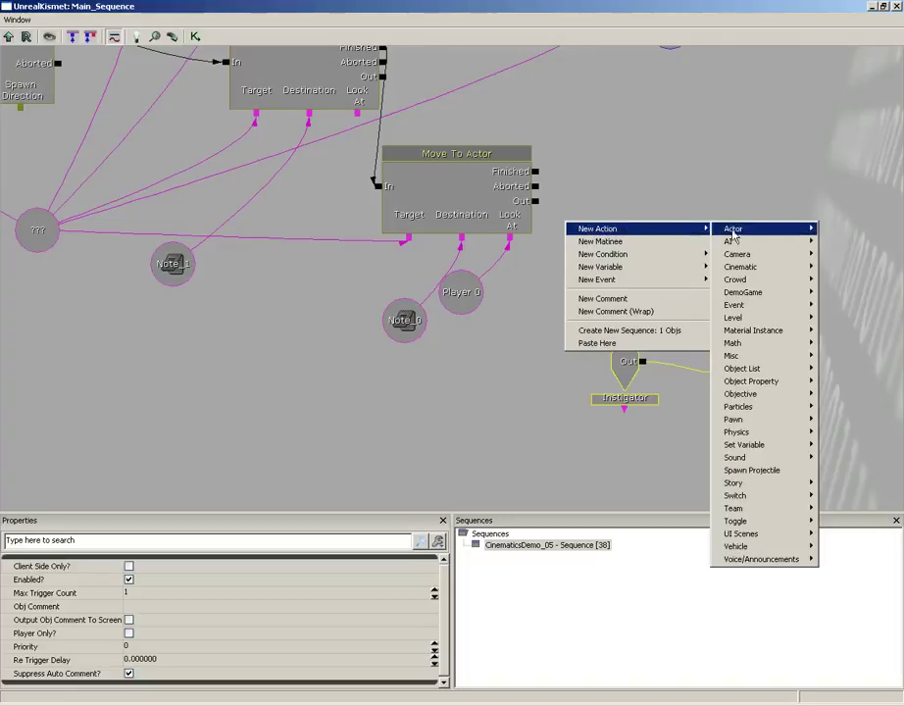
mouse_move(751, 307)
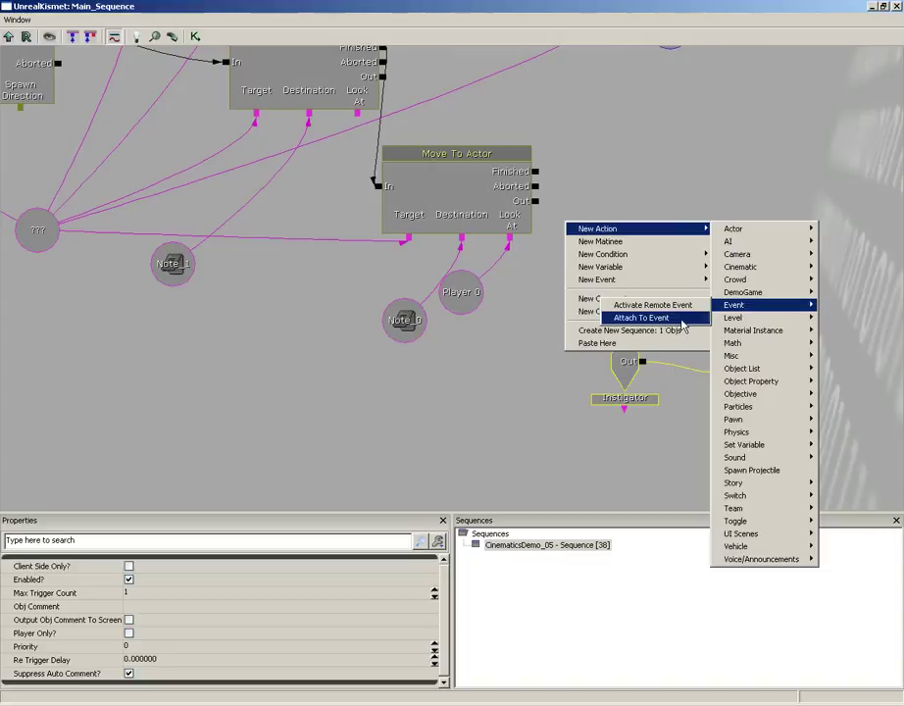
left_click(683, 324)
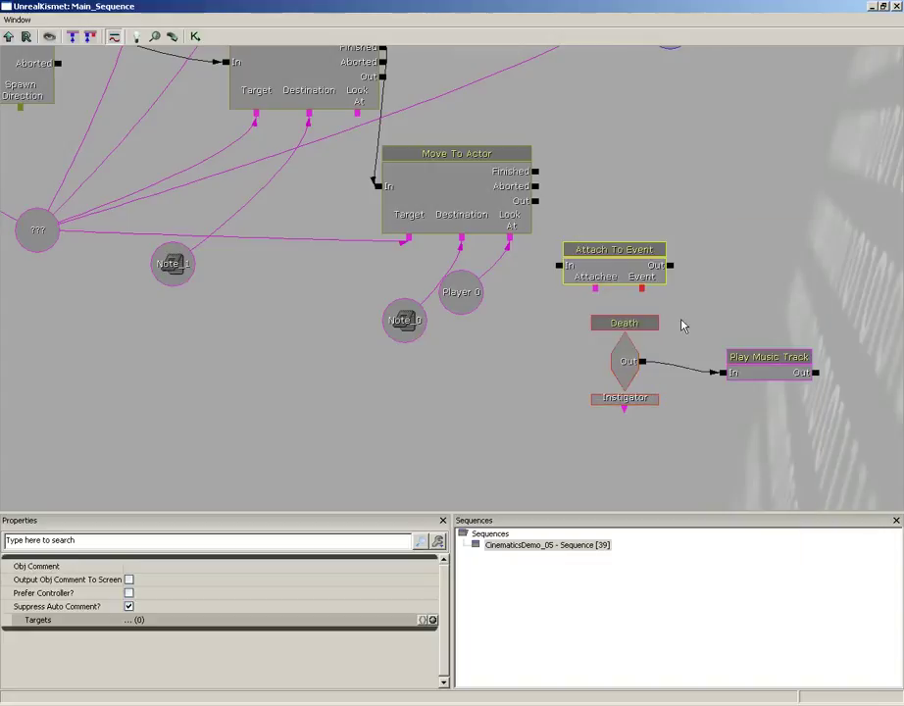
left_click(617, 264, "ctrl")
left_click_drag(616, 263, 652, 220)
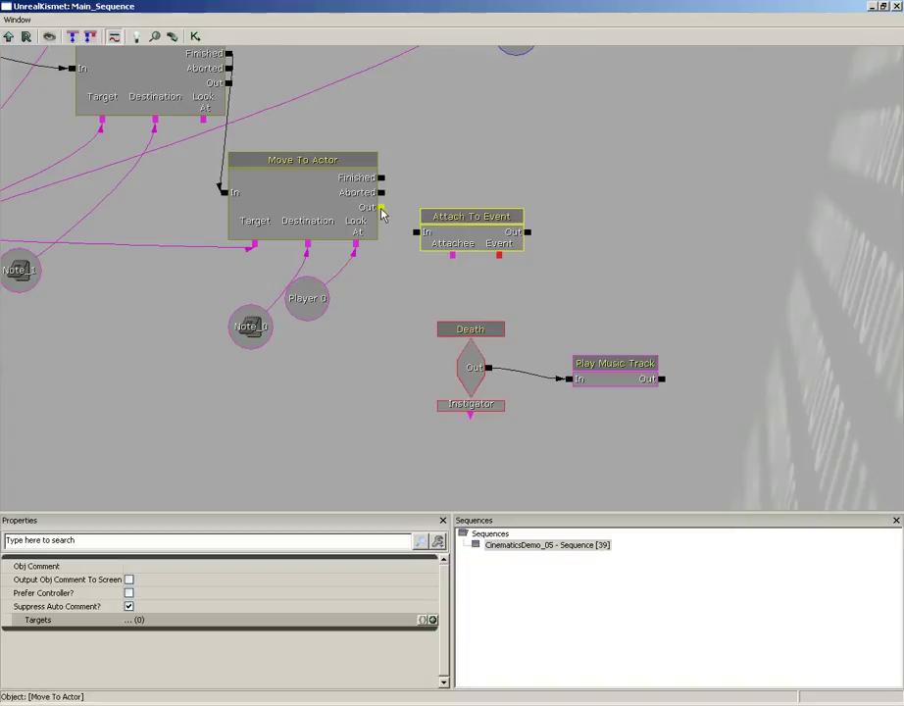
- Wire the second Move To Actor's Finished output to Attach To Event's In and link its Attachee to the spawned enemy's ??? object variable
mouse_move(382, 182)
left_mouse_down()
mouse_move(420, 206)
mouse_move(417, 233)
left_mouse_up()
left_click_drag(446, 294, 603, 249)
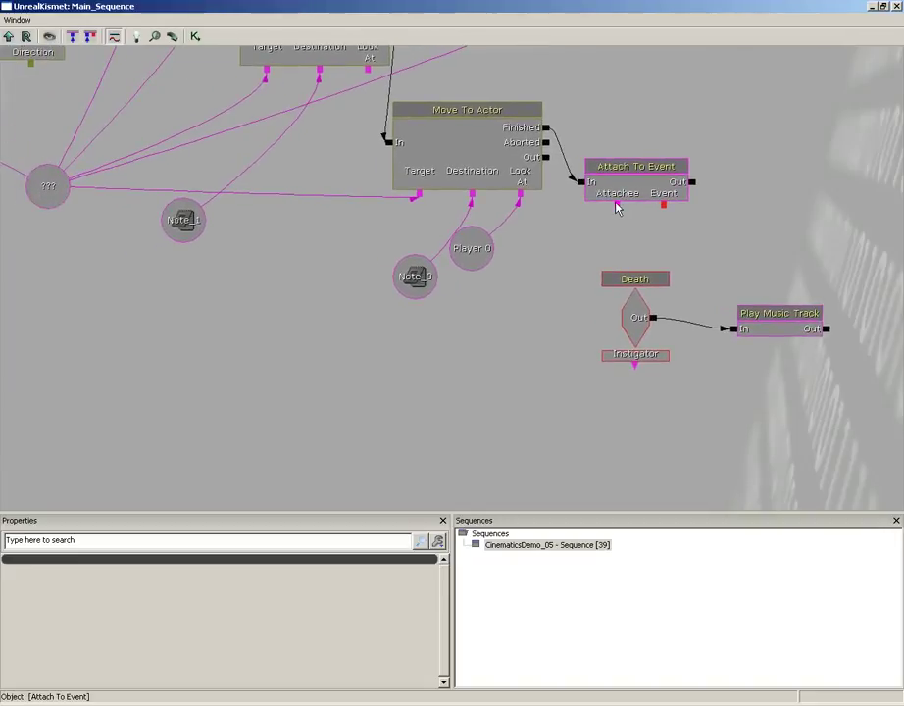
left_click_drag(616, 204, 55, 199)
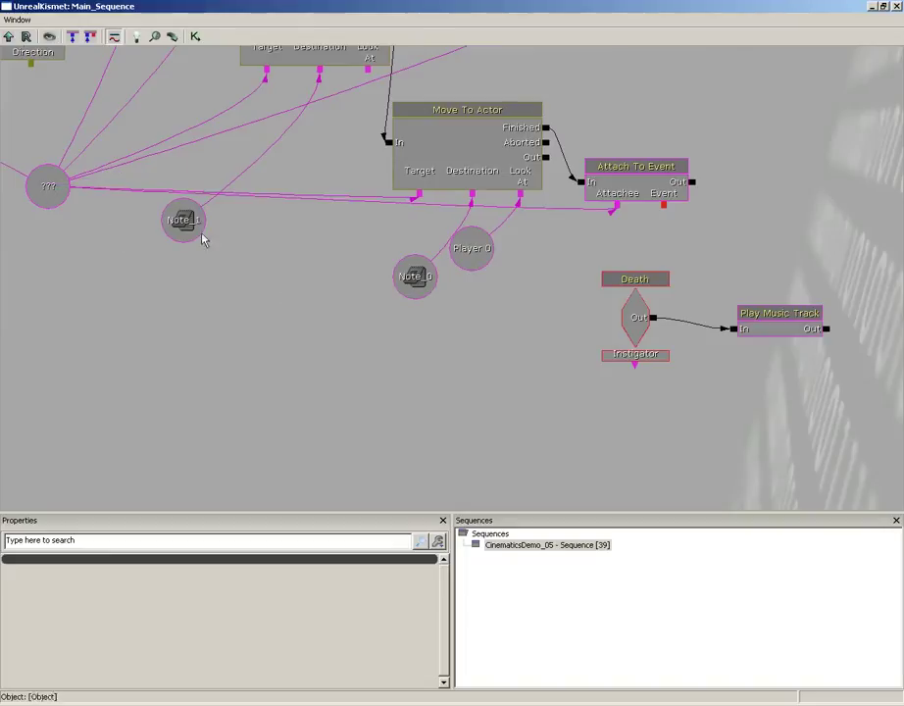
- Link Attach To Event's Event connector to the Death event and shift the Death event slightly closer to the stinger track
left_click_drag(396, 364, 203, 353)
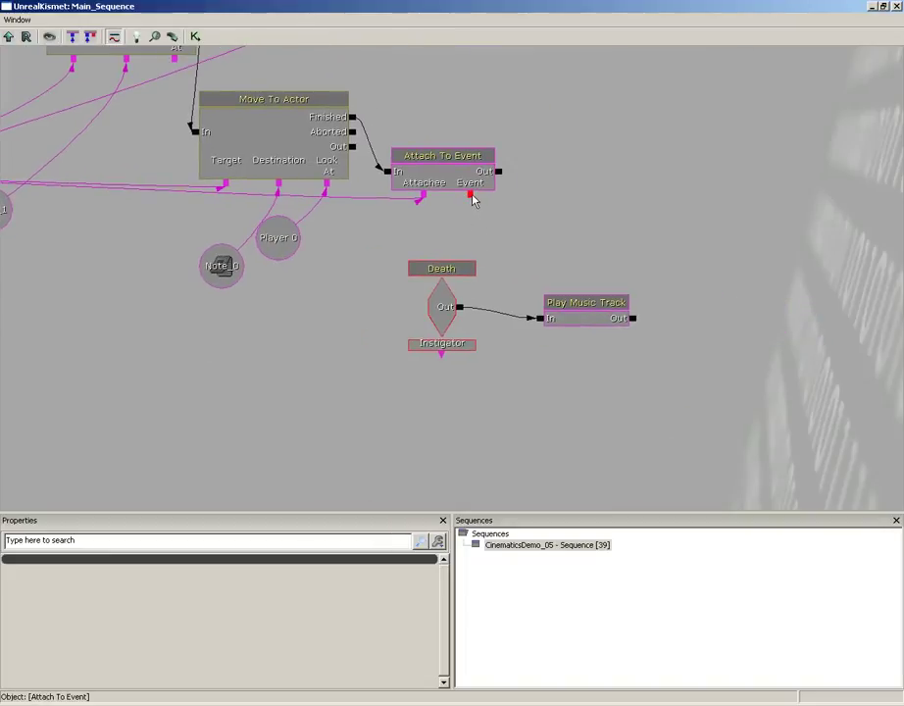
left_click_drag(472, 200, 441, 274)
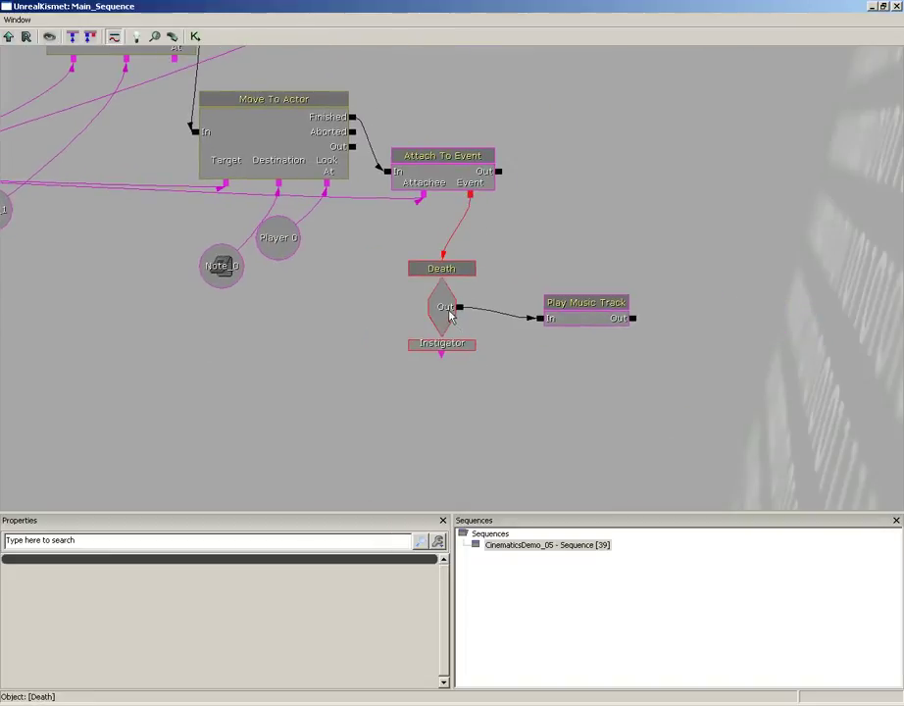
left_click_drag(442, 308, 455, 307)
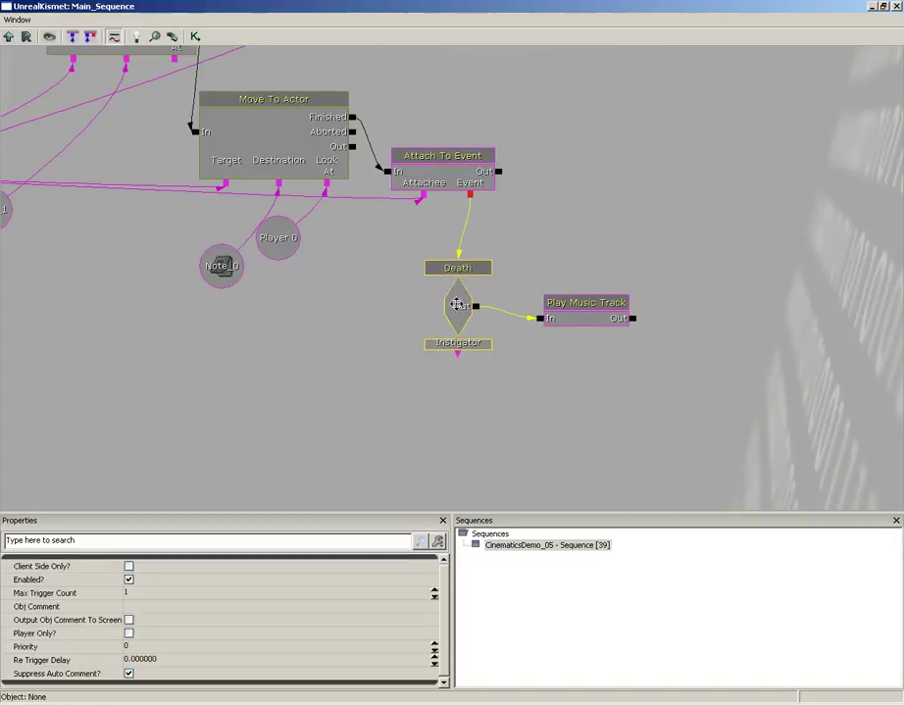
- Close Kismet, play the level from the highlighted floor and move through the dark doorway to run the cinematic
left_click(897, 6)
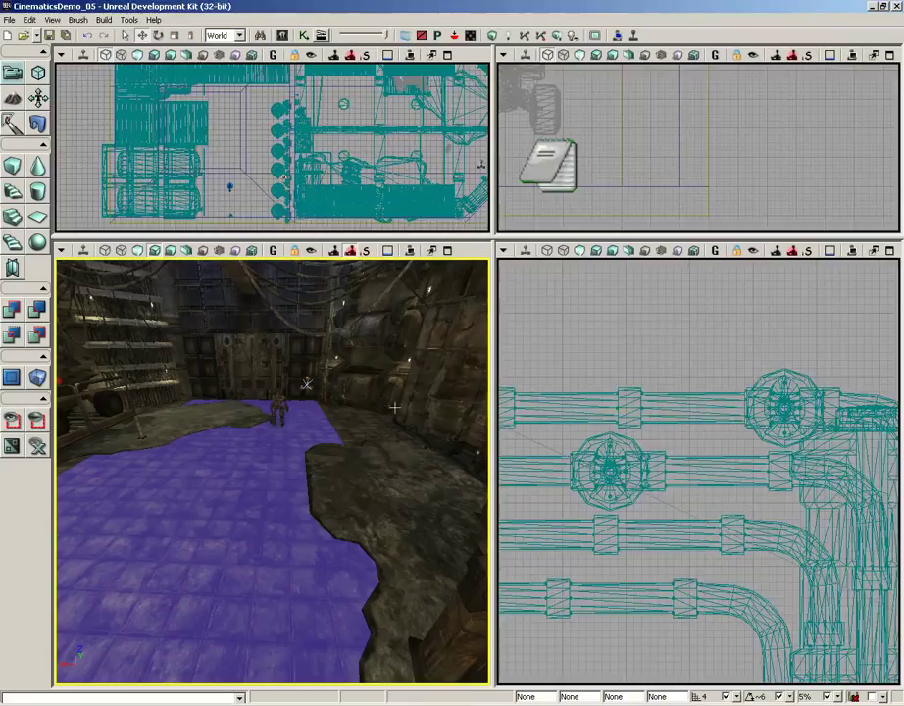
right_click(233, 504)
left_click(263, 484)
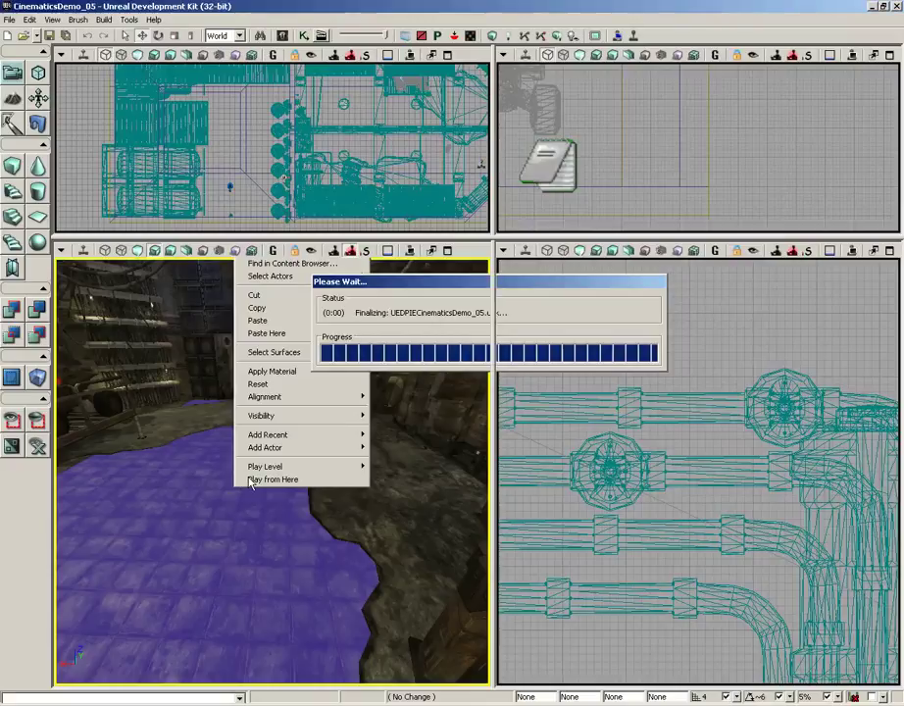
key("w")
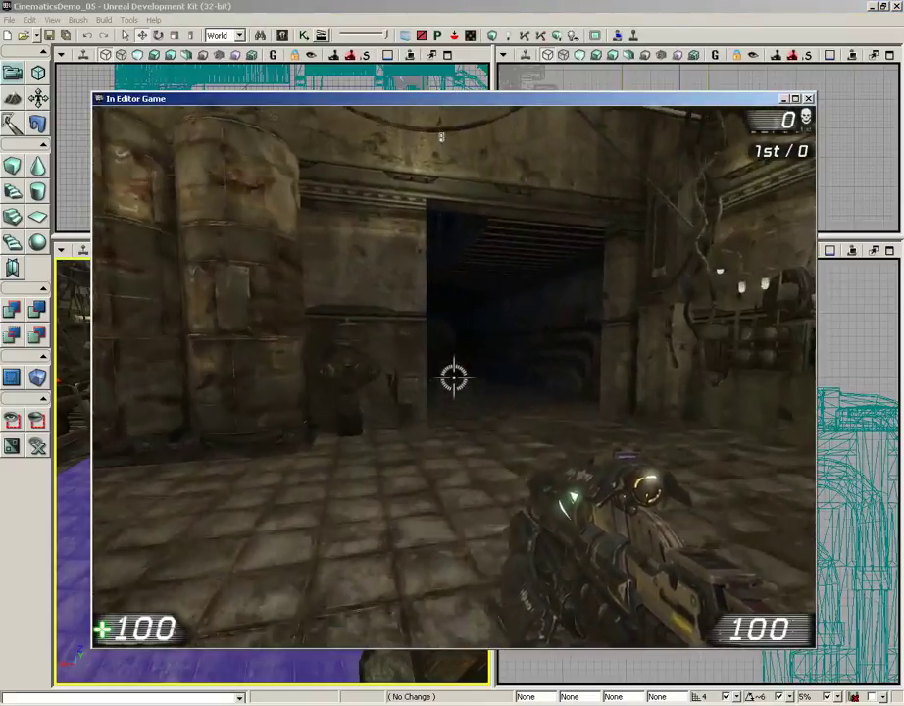
key("w")
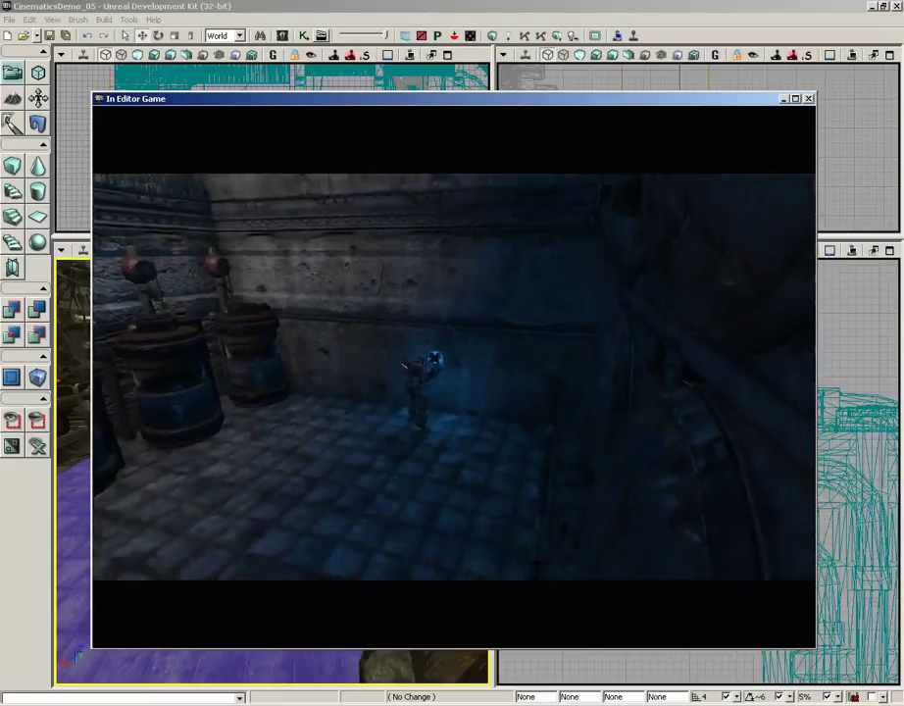
key("w")
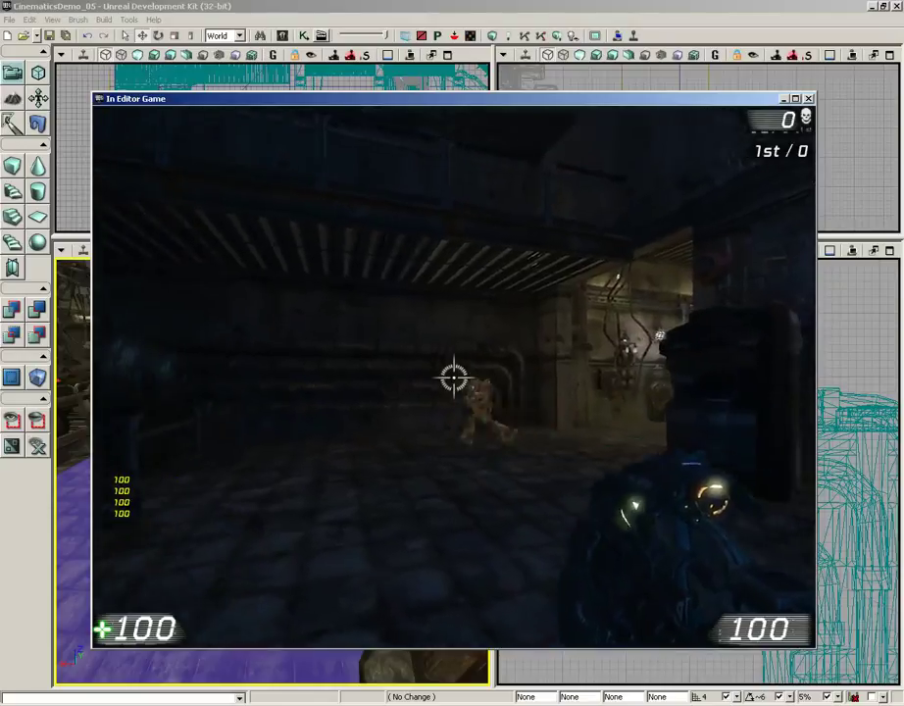
- Fight the spawned enemy until it dies to check the stinger music, and end the play session
left_click(454, 377)
left_click(454, 377)
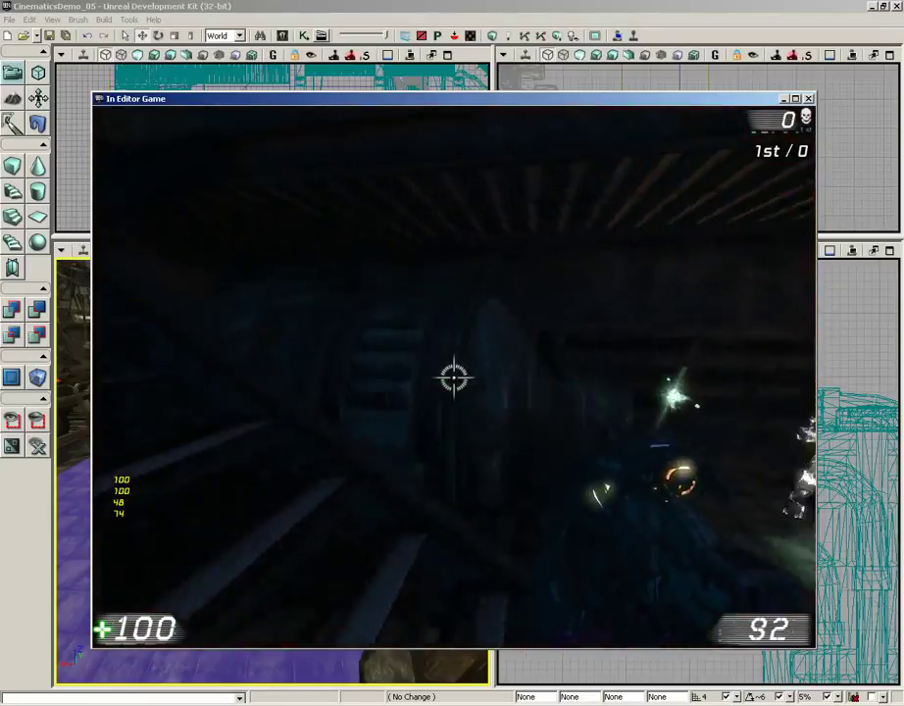
key("w")
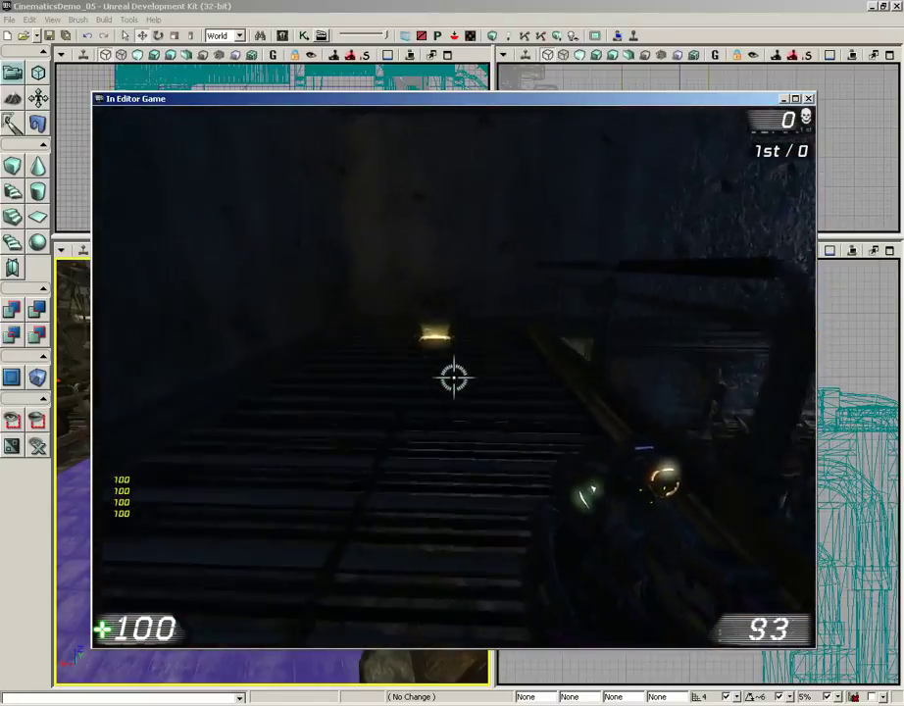
key("w")
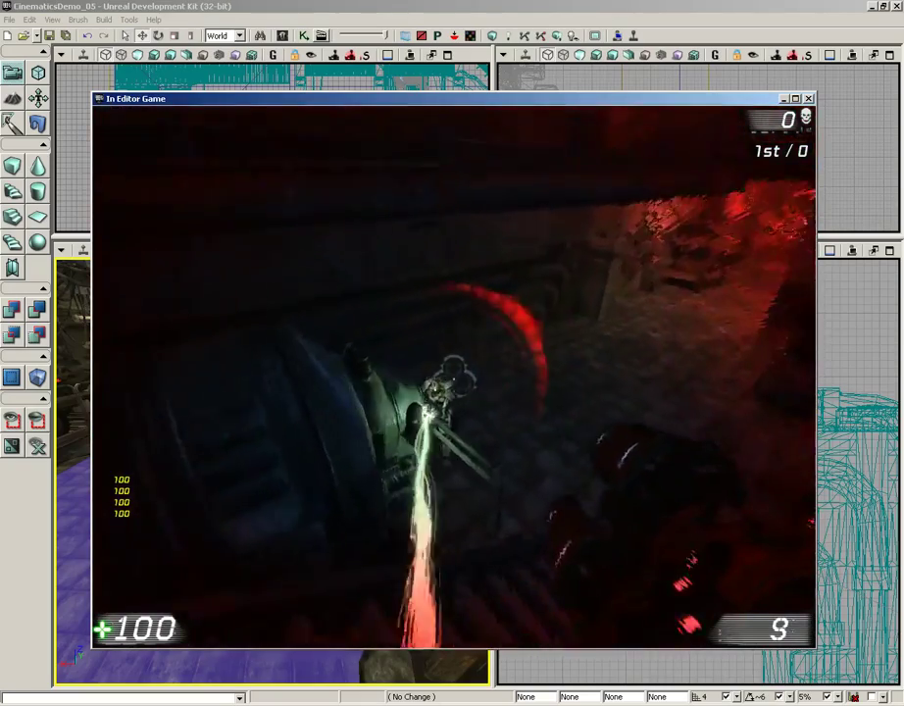
left_click(454, 377)
left_click(454, 377)
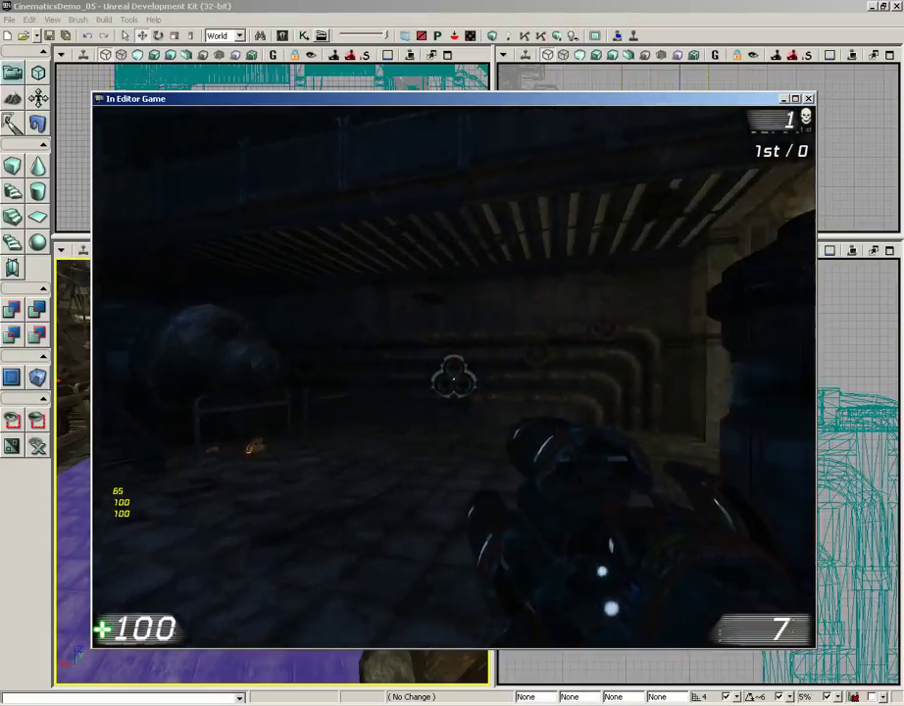
key("w")
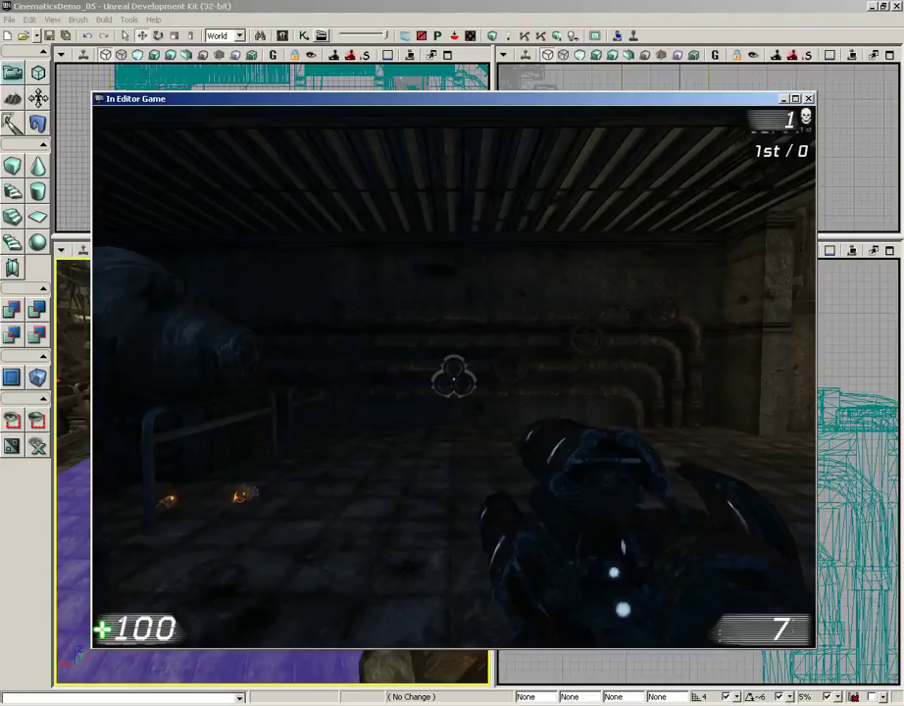
key("Escape")
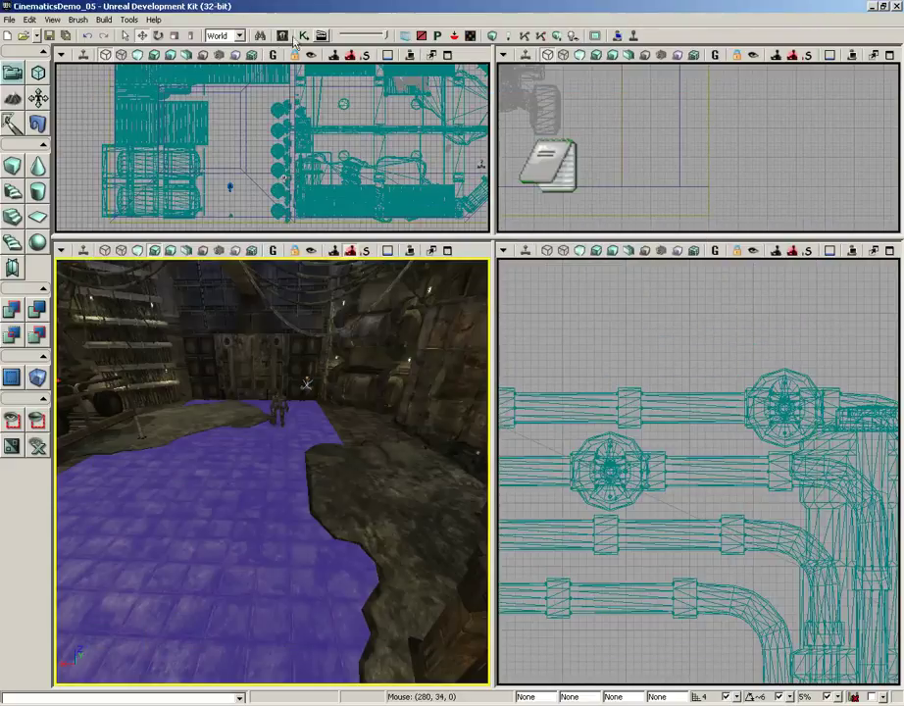
- Reopen Kismet and set both Fade In Time and Fade Out Time to 0 on the stinger's Play Music Track
left_click(294, 39)
left_click(443, 294)
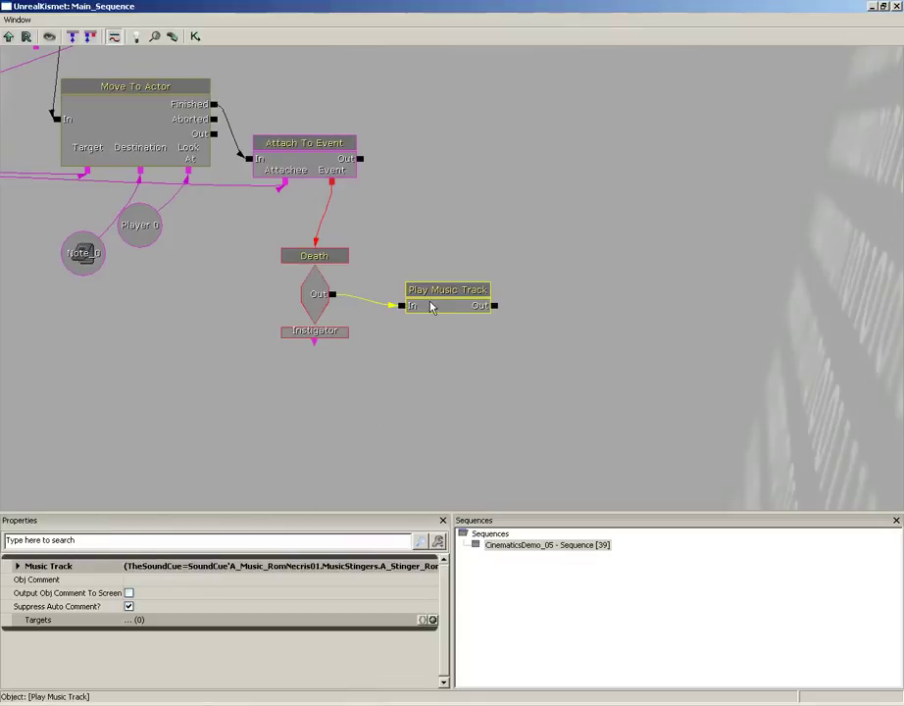
left_click(49, 566)
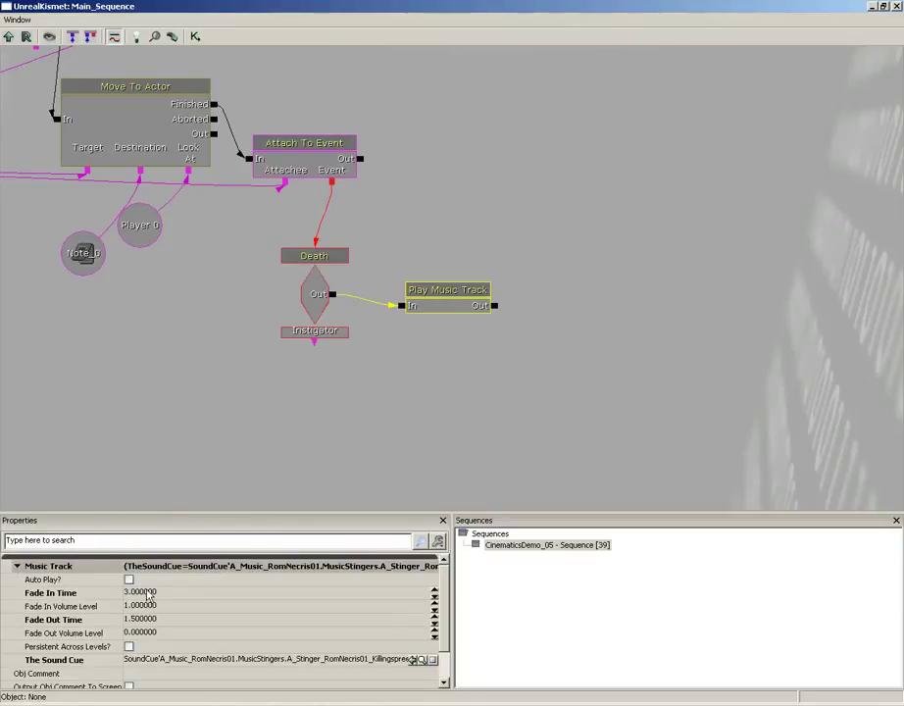
left_click(147, 593)
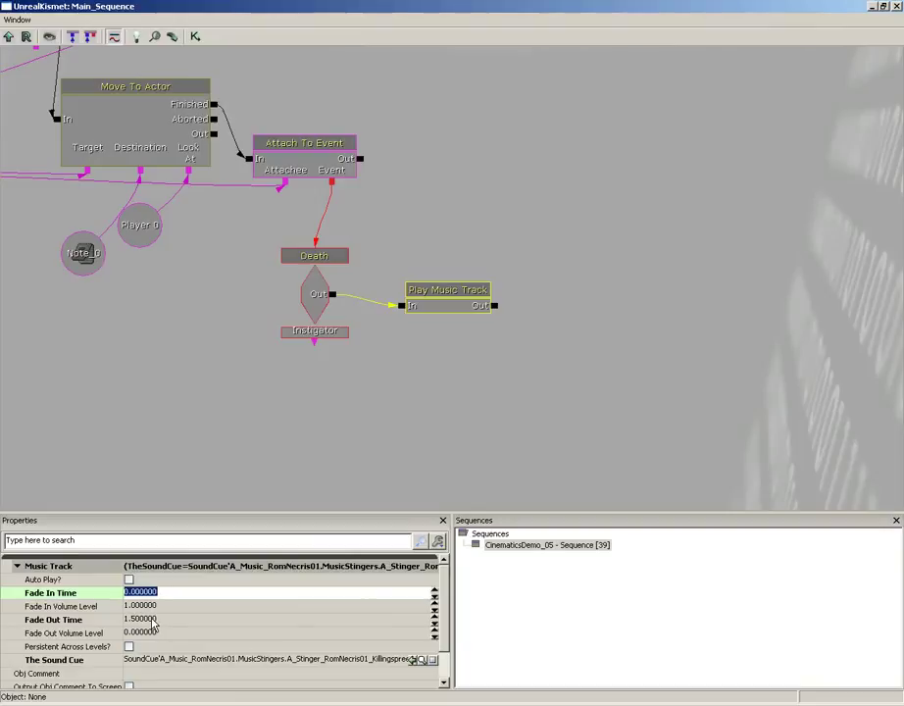
left_click(151, 620)
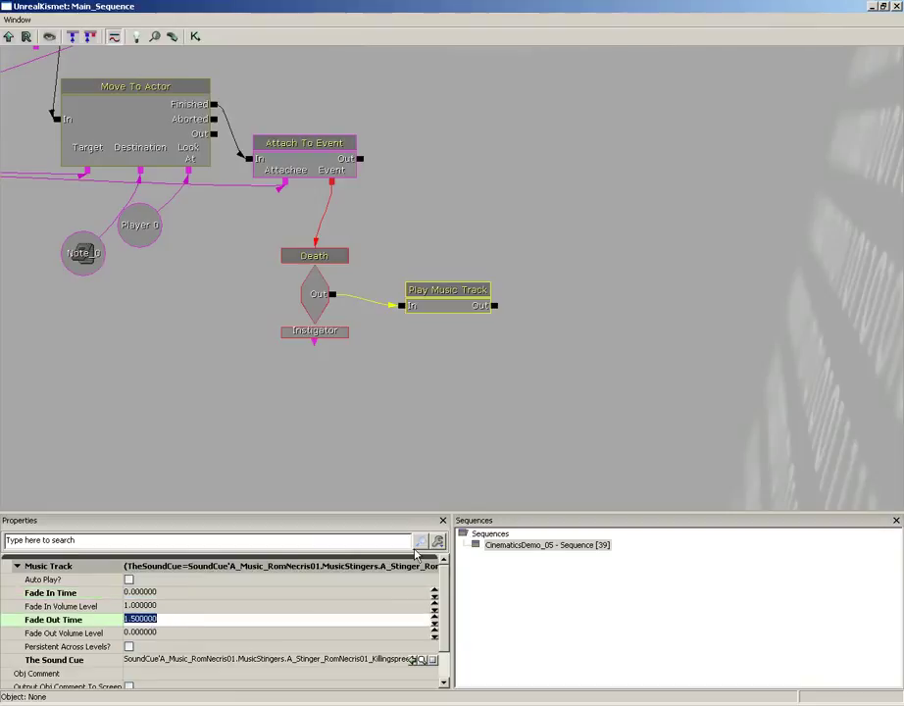
type("0")
mouse_move(444, 598)
left_mouse_down()
mouse_move(443, 634)
mouse_move(444, 601)
left_mouse_up()
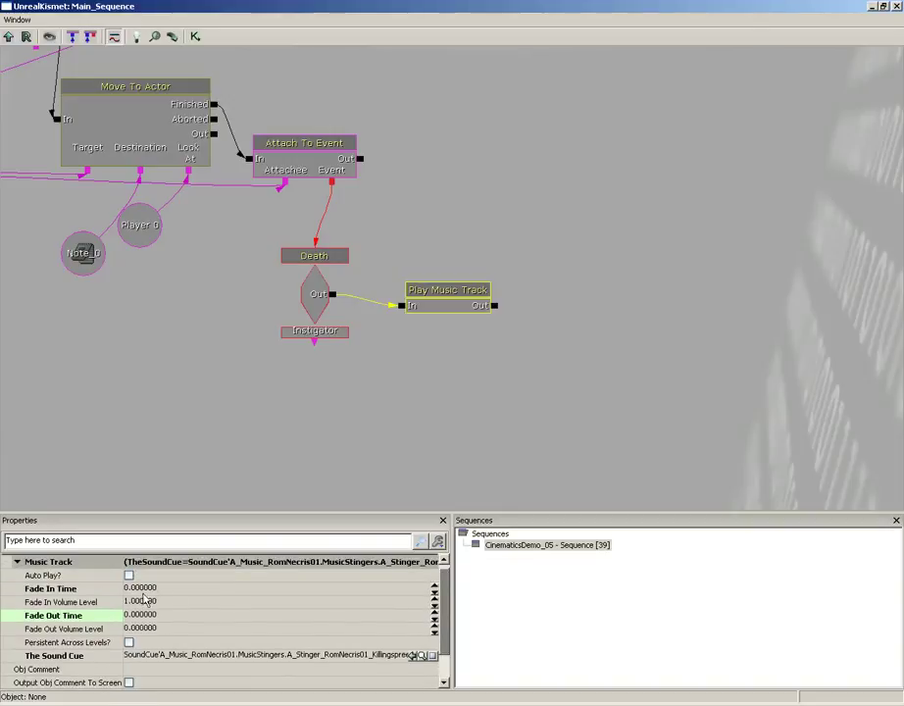
- Set the stinger track's Fade In Volume Level to 2
left_click(143, 600)
type("2")
key("Return")
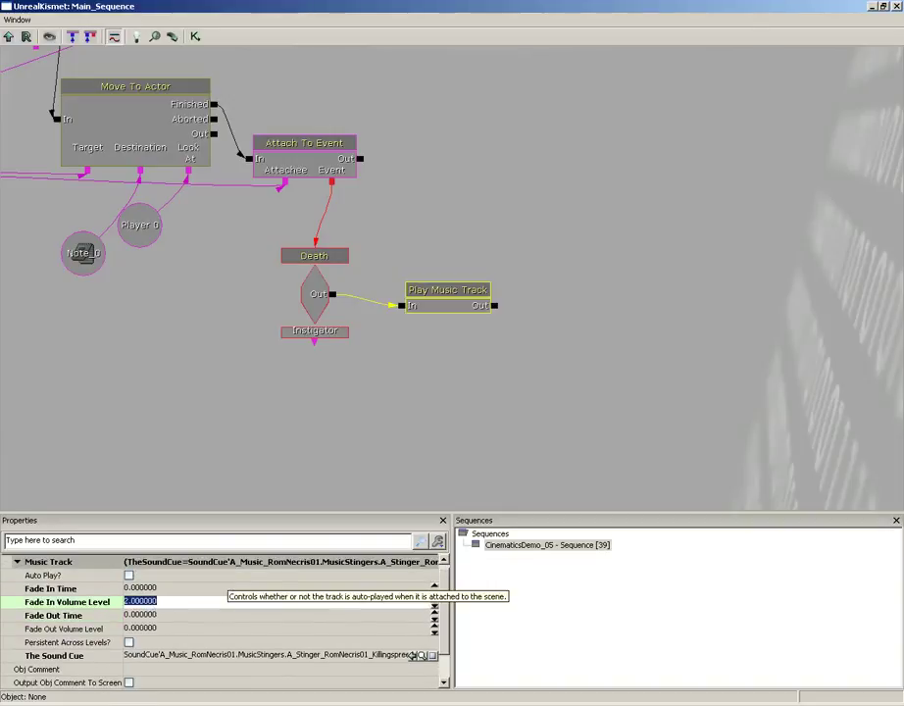
left_click_drag(491, 355, 420, 359)
left_click(314, 282)
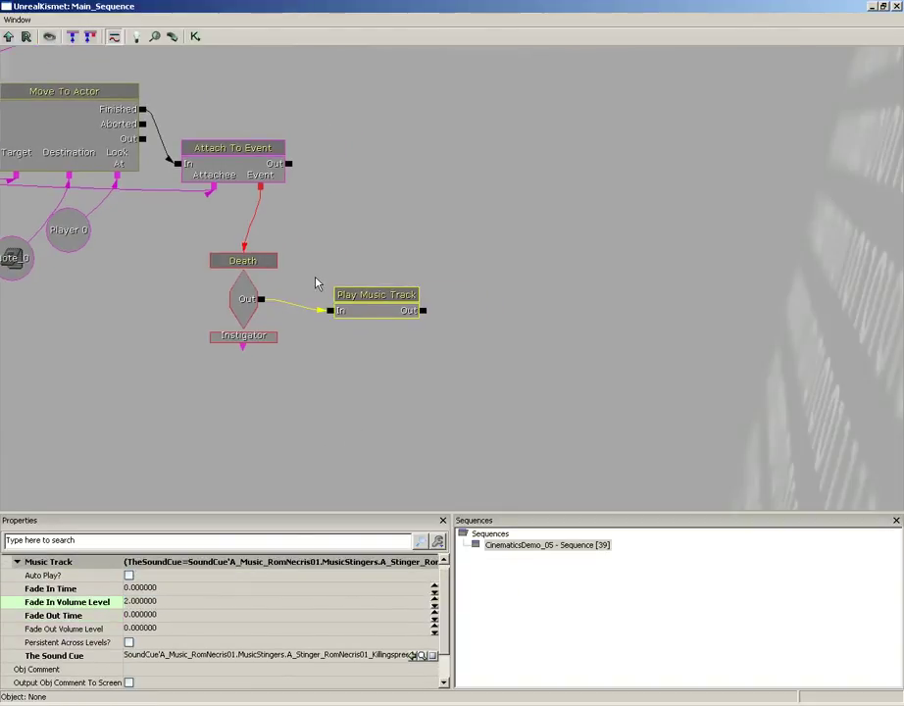
left_click(343, 292)
- Copy the ambient Play Music Track wired to Level Loaded and paste it just beyond the stinger's Play Music Track
left_click_drag(468, 322, 413, 311)
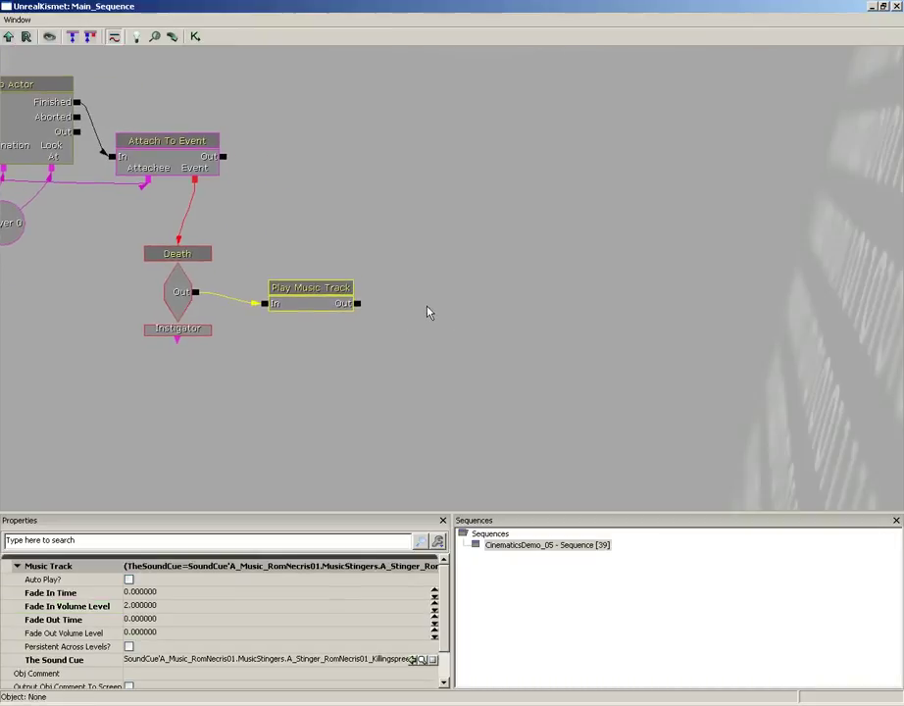
left_click_drag(419, 230, 648, 402)
left_click_drag(432, 301, 446, 354)
left_click_drag(319, 282, 566, 440)
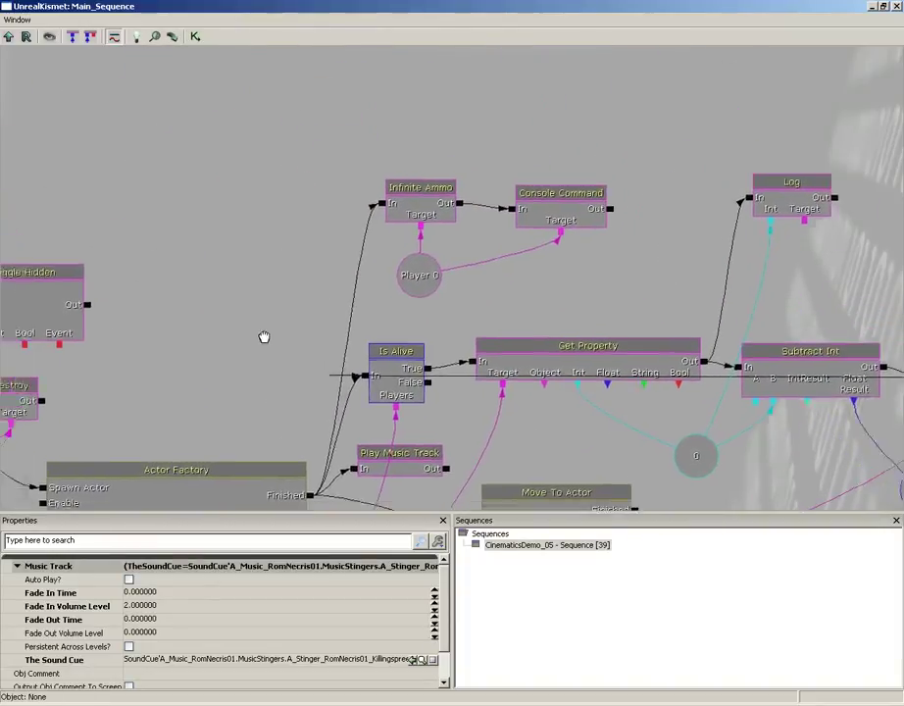
left_click_drag(263, 337, 574, 235)
left_click_drag(489, 187, 492, 379)
scroll(489, 265, "down", 6)
scroll(493, 438, "up", 6)
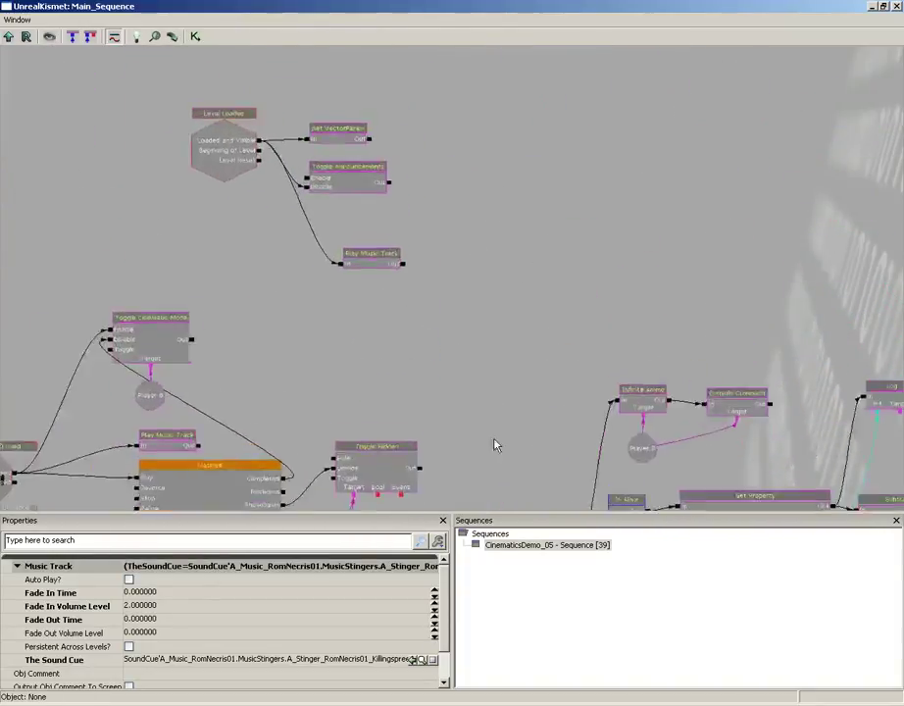
left_click_drag(446, 328, 487, 331)
left_click(378, 263)
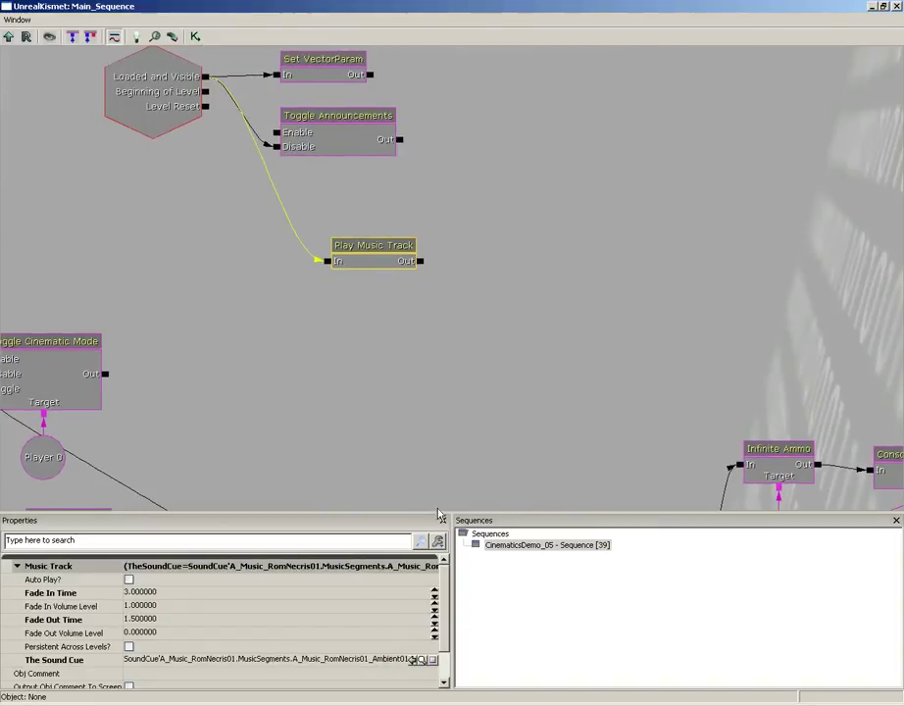
left_click_drag(508, 431, 441, 319)
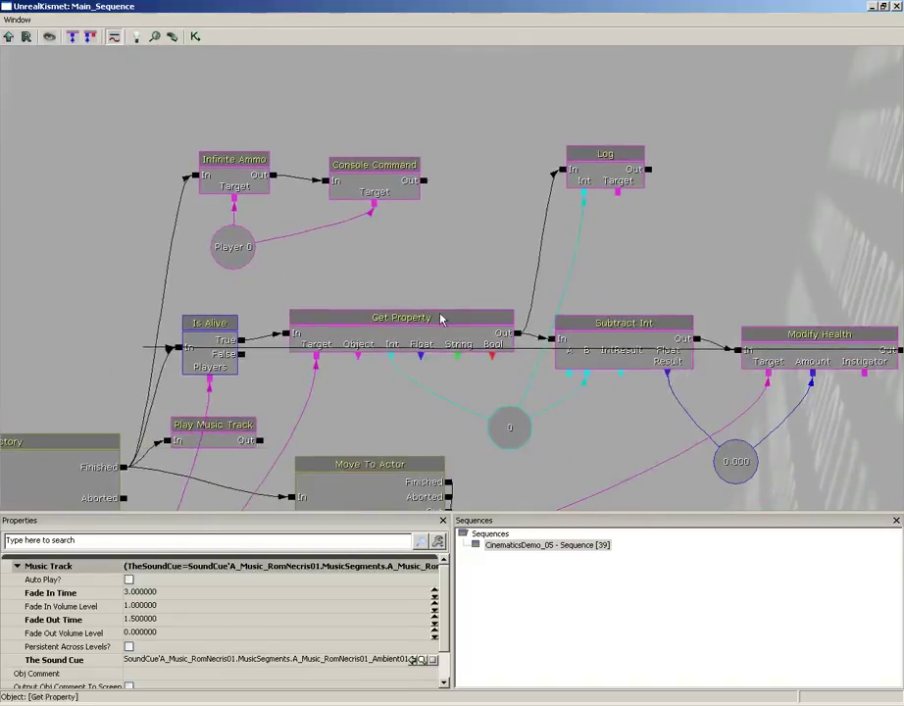
left_click_drag(545, 409, 114, 44)
left_click_drag(604, 335, 560, 218)
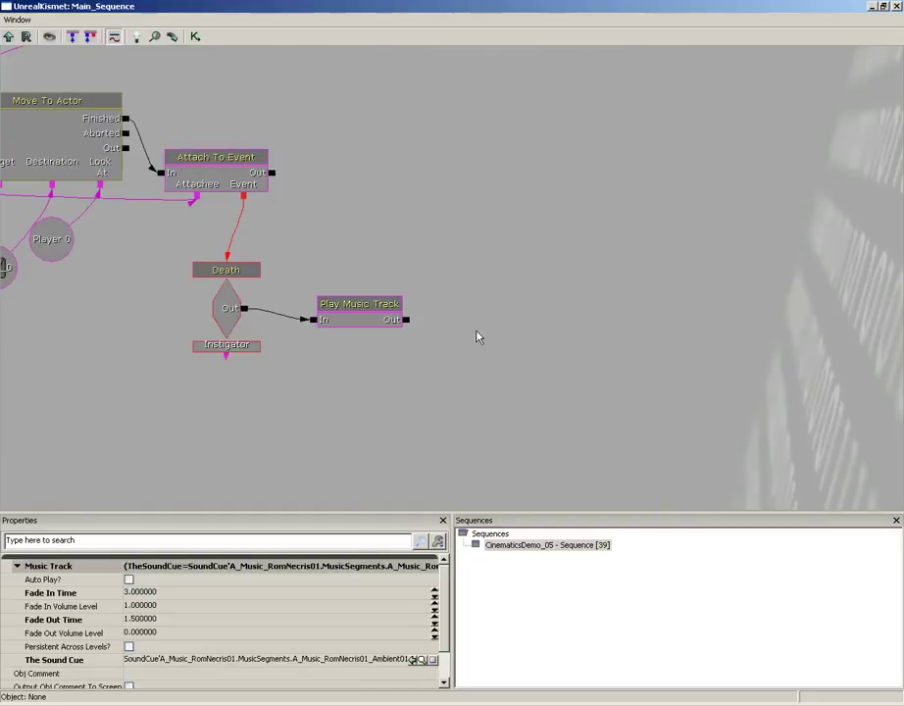
key("ctrl+v")
left_click_drag(494, 303, 494, 317)
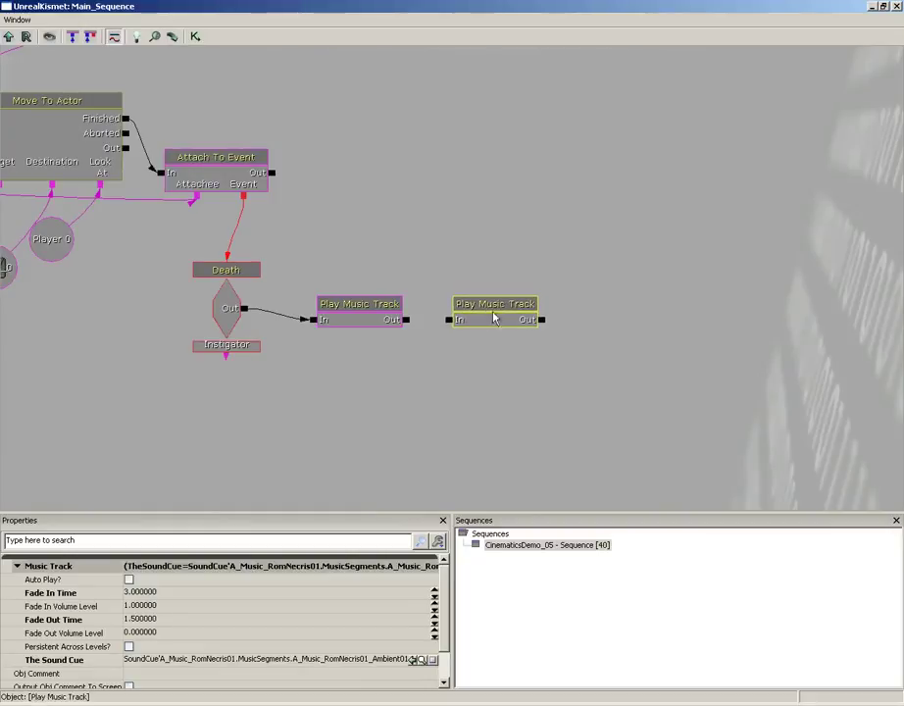
- Wire the stinger track's Out to the pasted ambient Play Music Track's In and select the ambient copy to show its properties
left_click_drag(406, 320, 534, 320)
right_click(408, 325)
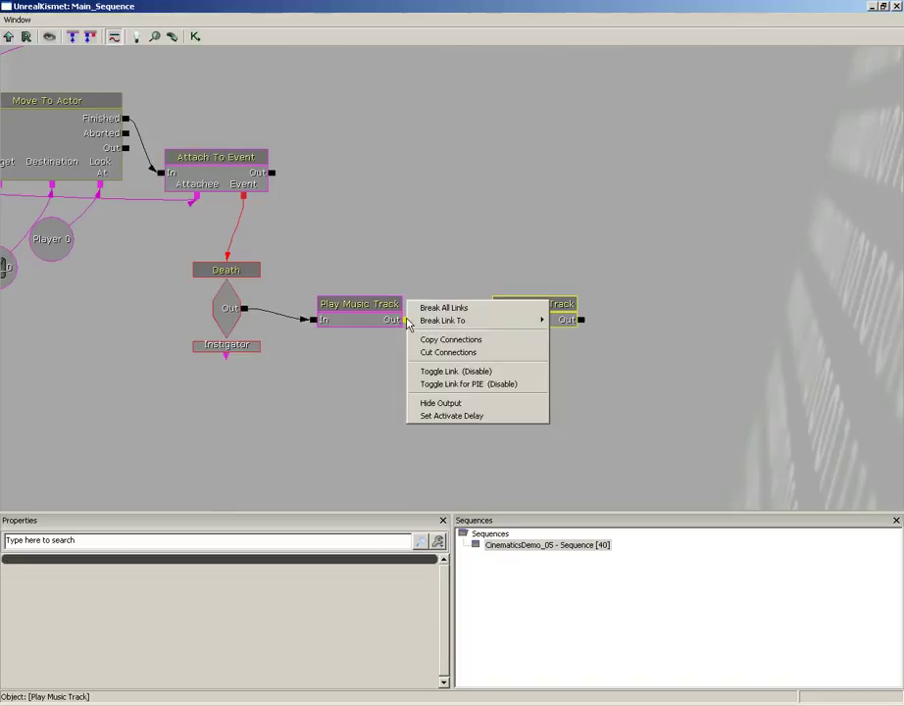
left_click(551, 315)
left_click(543, 315)
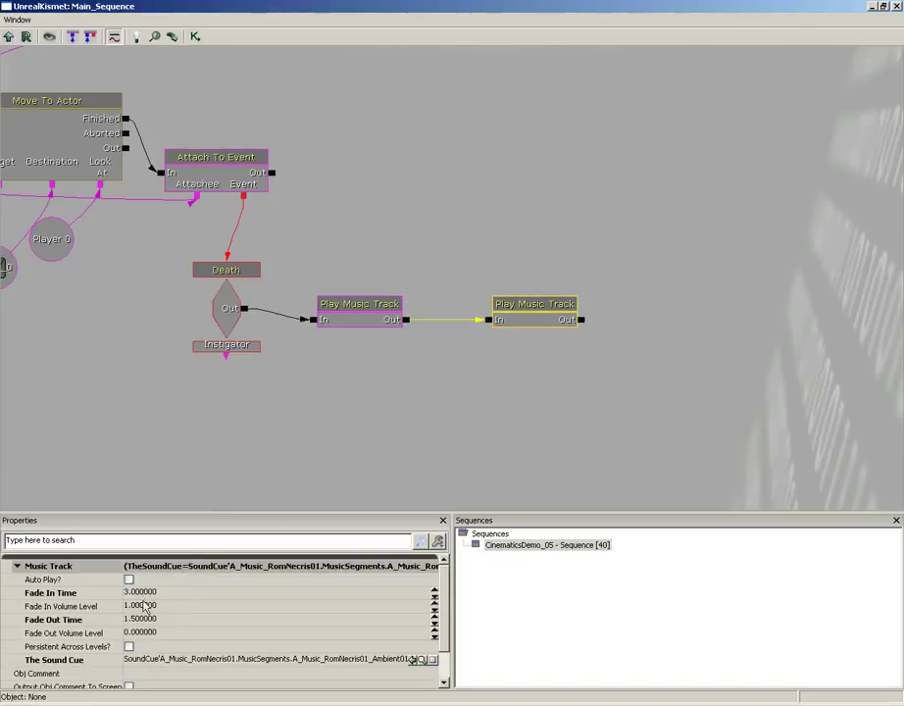
- Close Kismet and playtest the level from the floor, picking up the Rocket Launcher on the way to the cinematic trigger
left_click(896, 6)
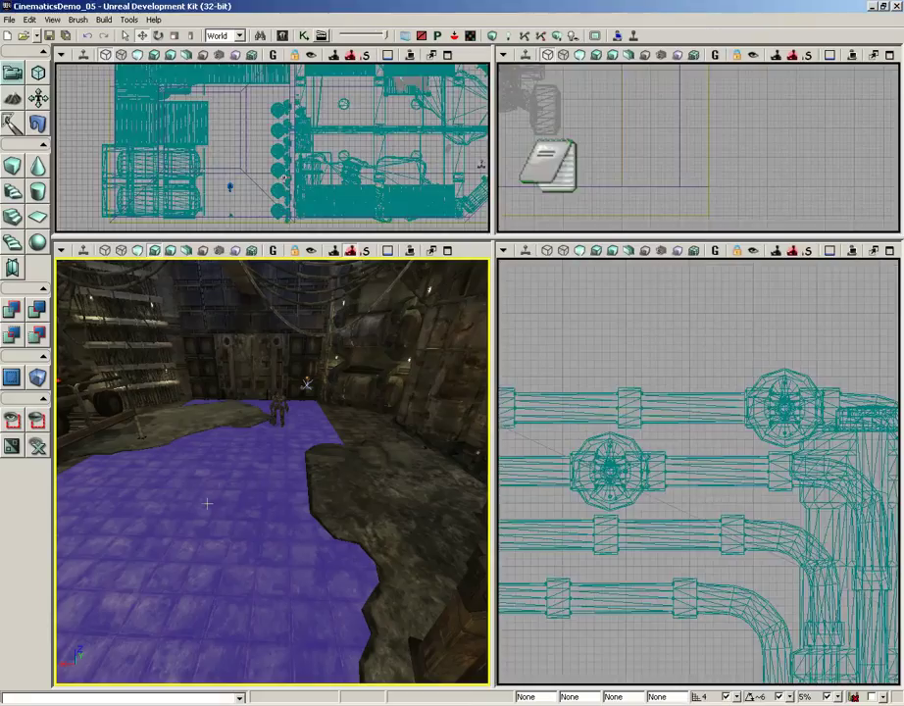
right_click(211, 236)
left_click(242, 478)
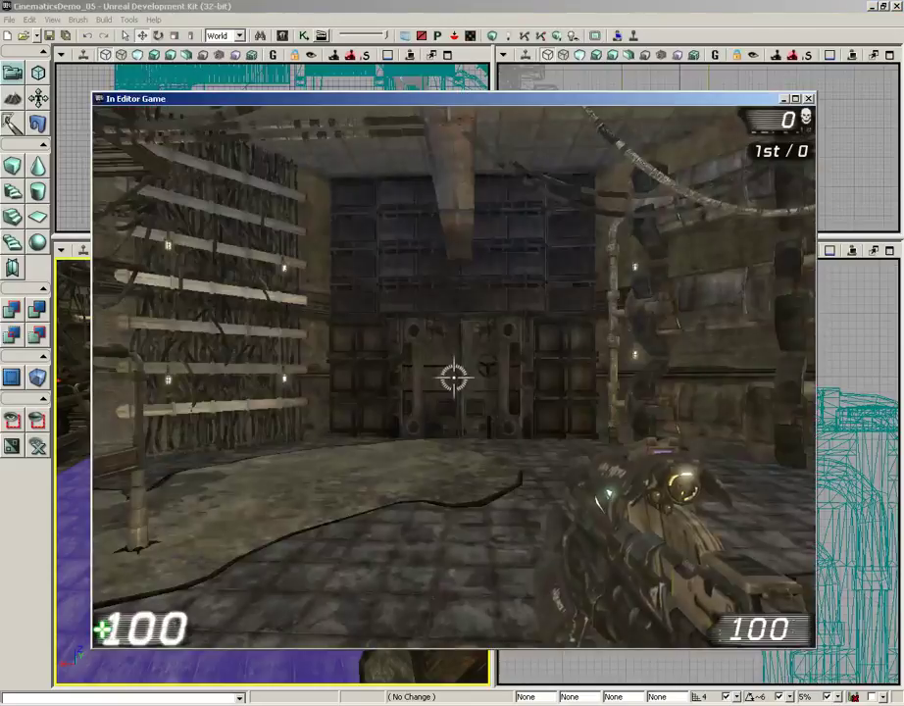
key("w")
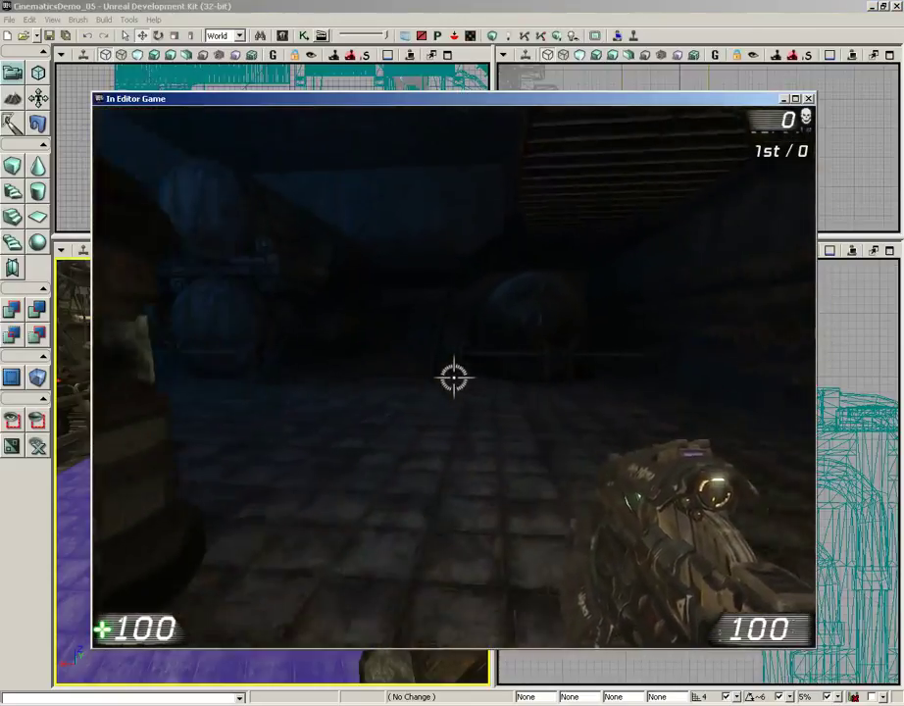
key("w")
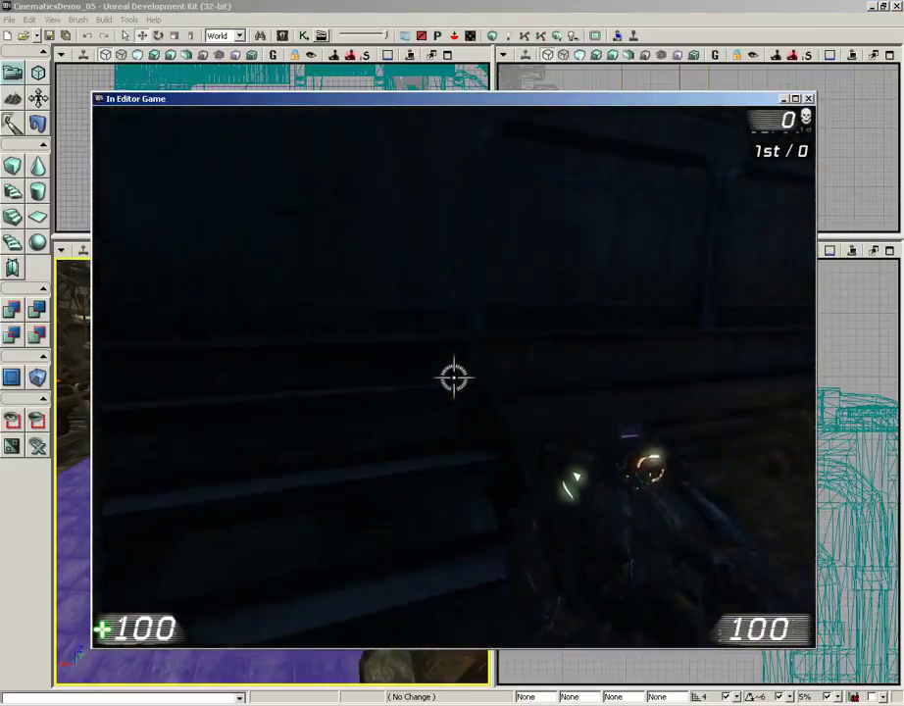
key("w")
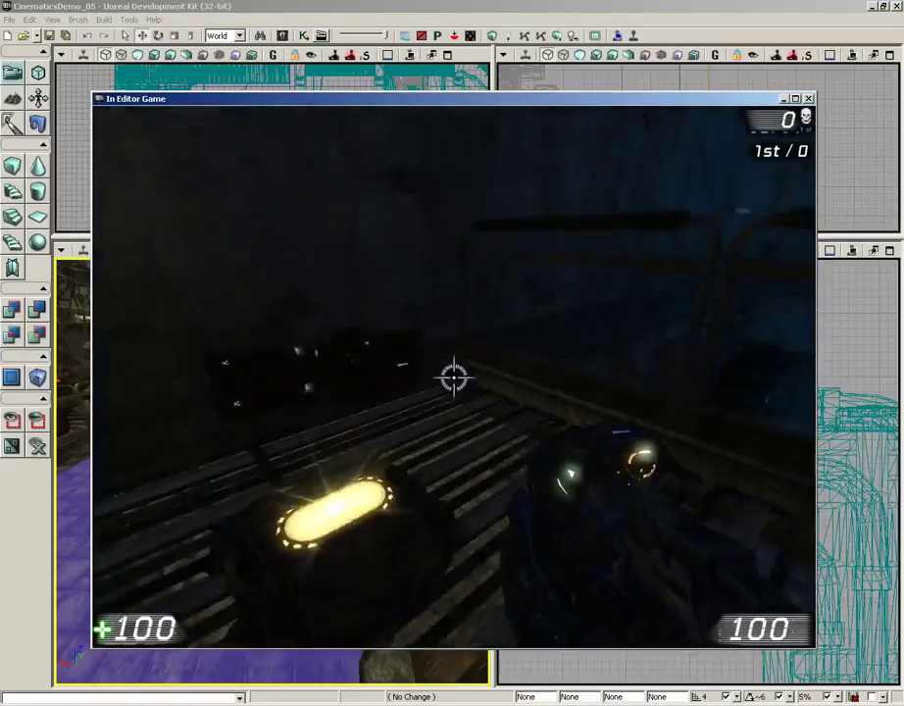
key("w")
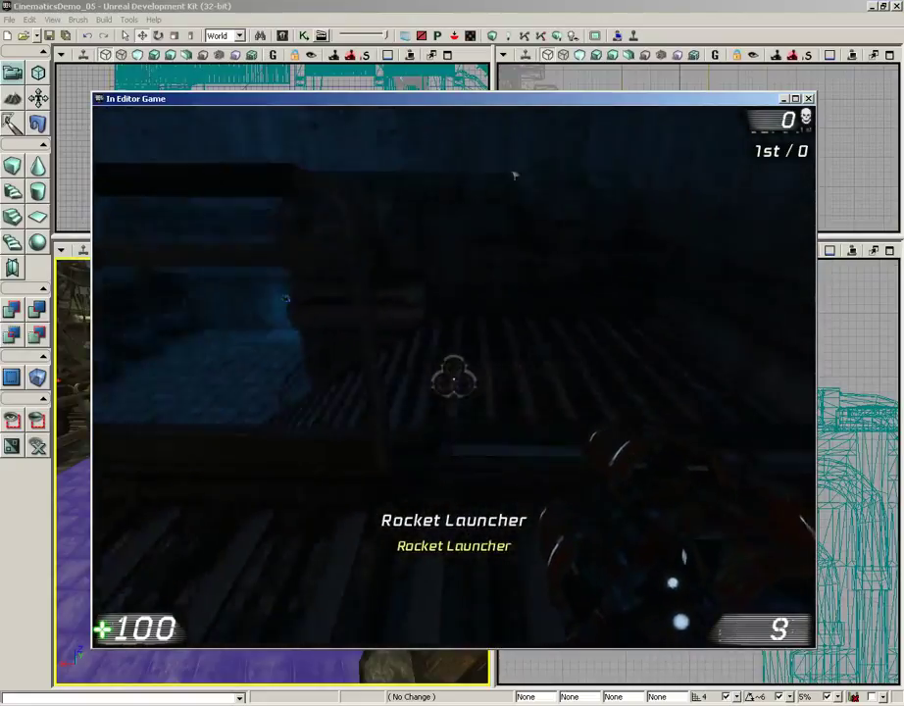
key("w")
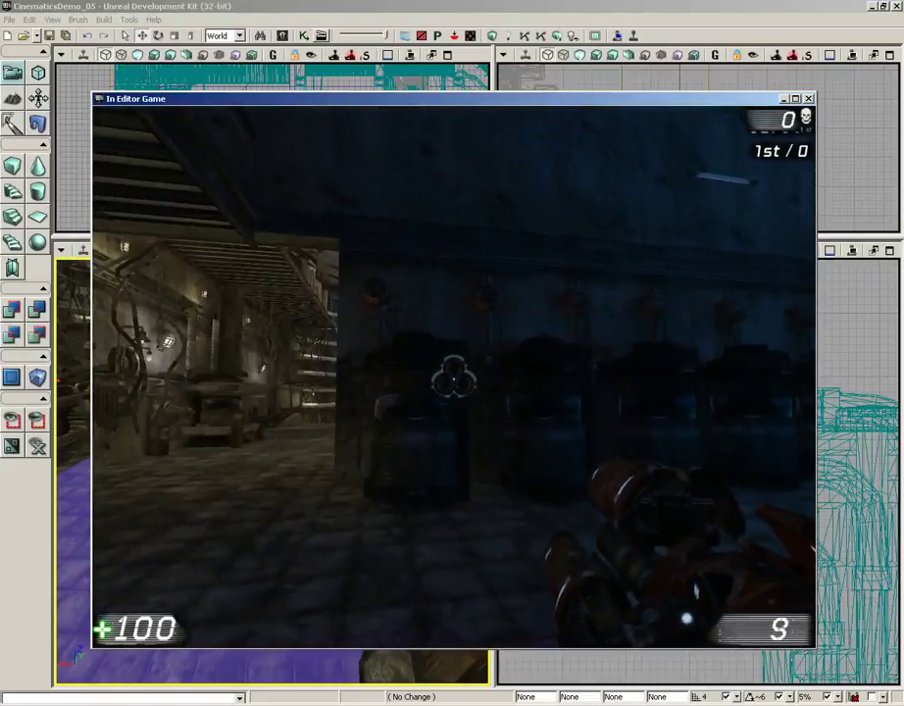
key("w")
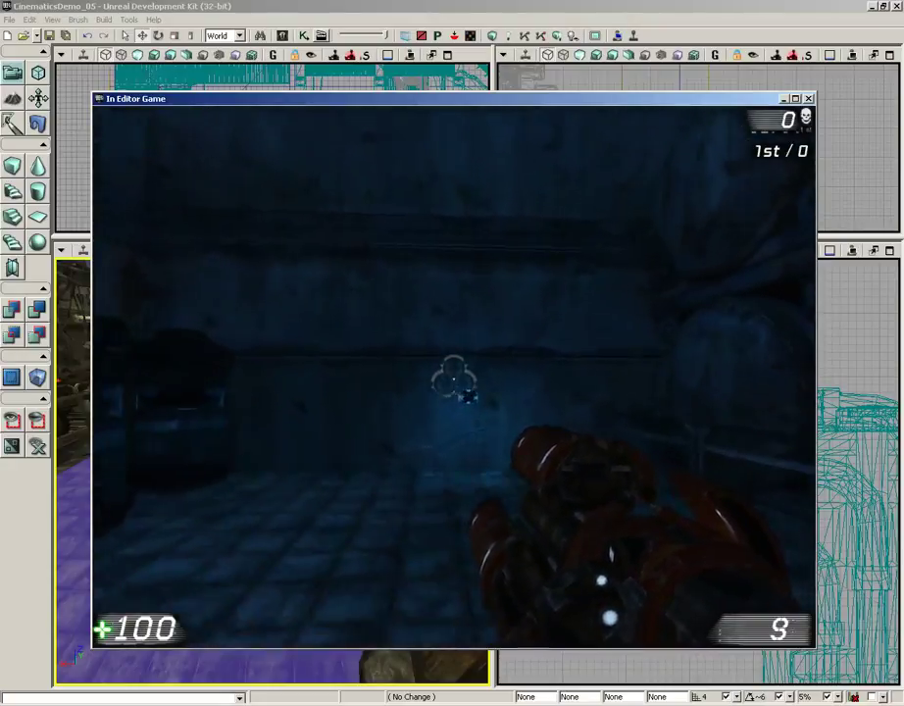
key("w")
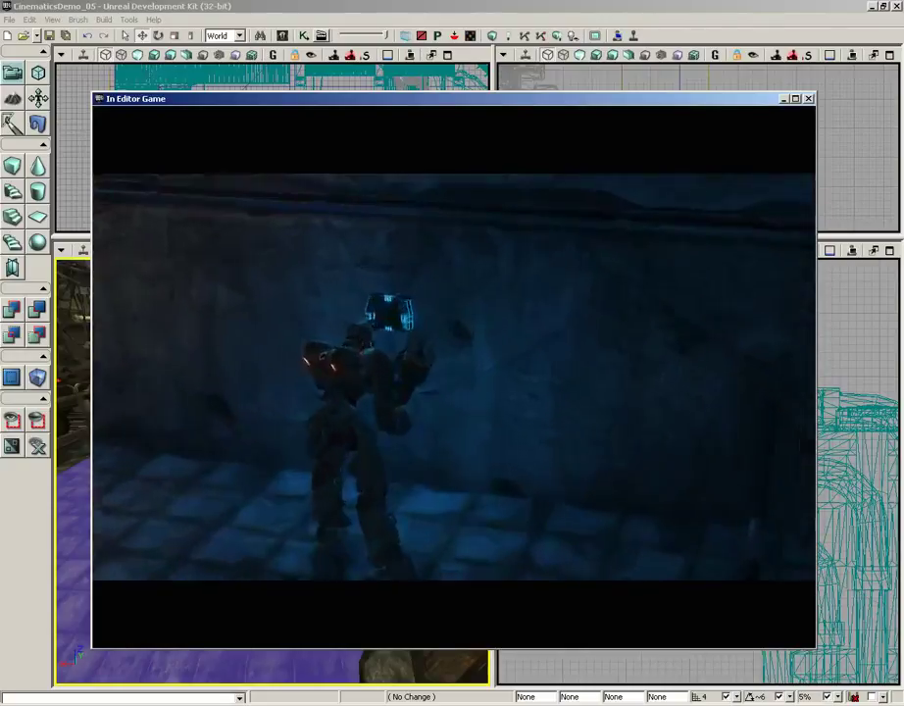
- Kill the spawned enemy with rockets to check the death stinger's transition to ambient music, and end the playtest
key("w")
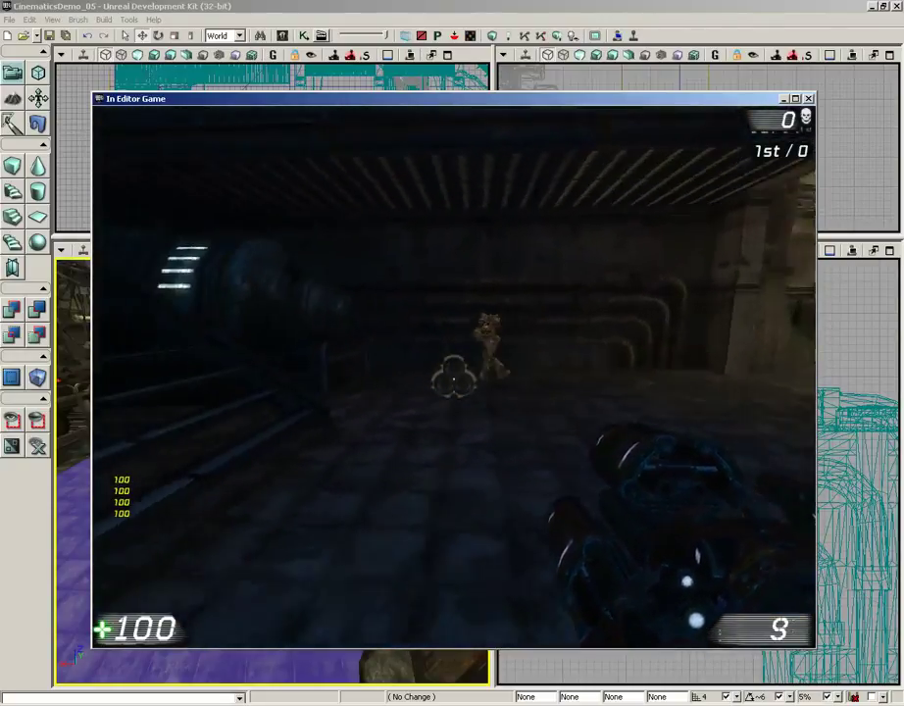
left_click(454, 377)
left_click(453, 378)
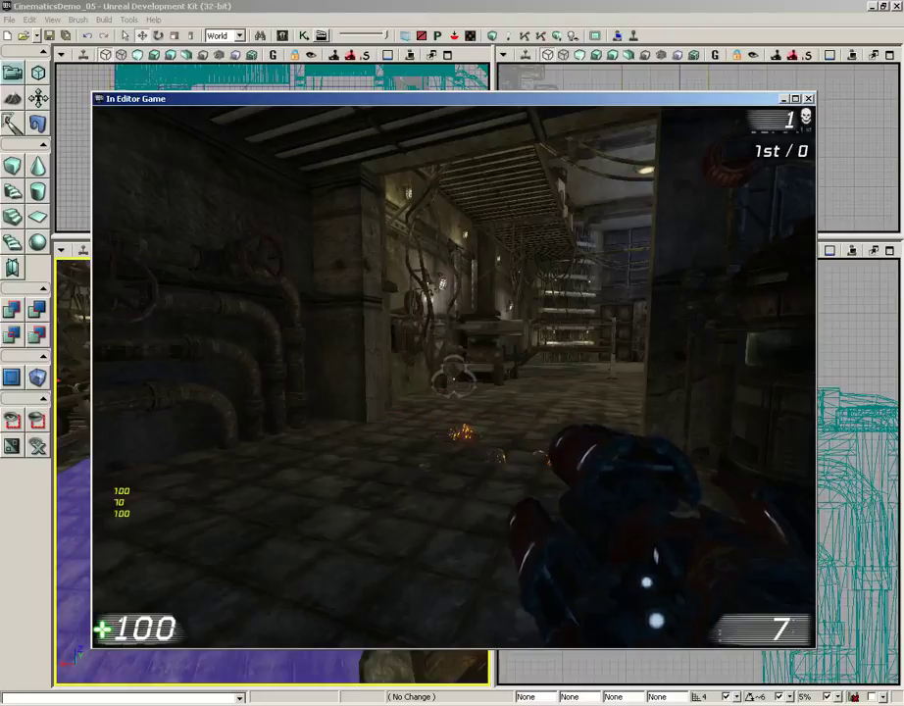
key("Escape")
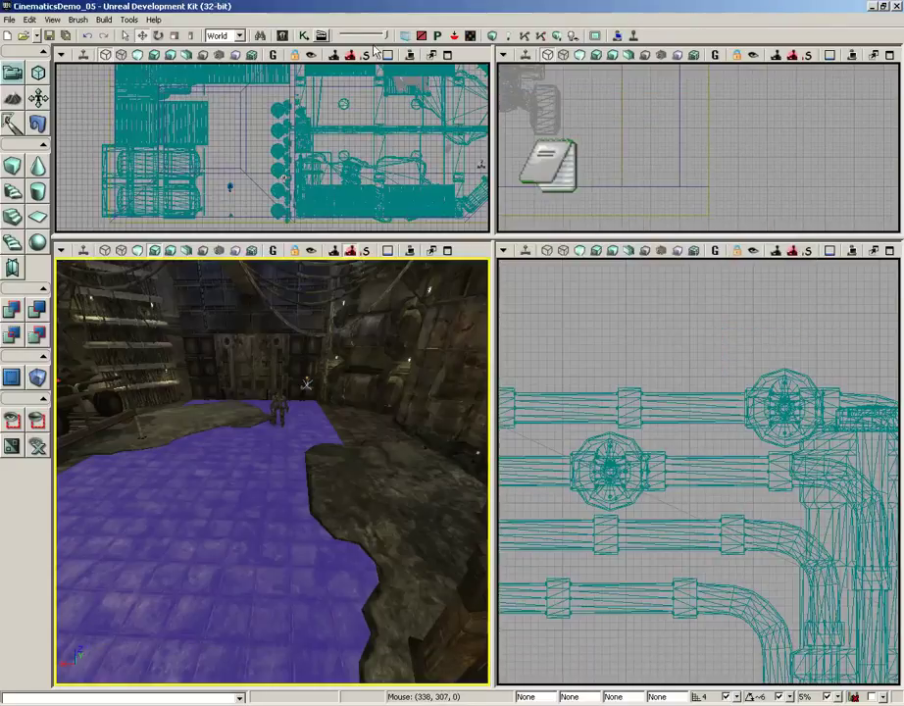
- Reopen Kismet and set an activate delay of 3 on the Out of the stinger's Play Music Track
left_click(304, 37)
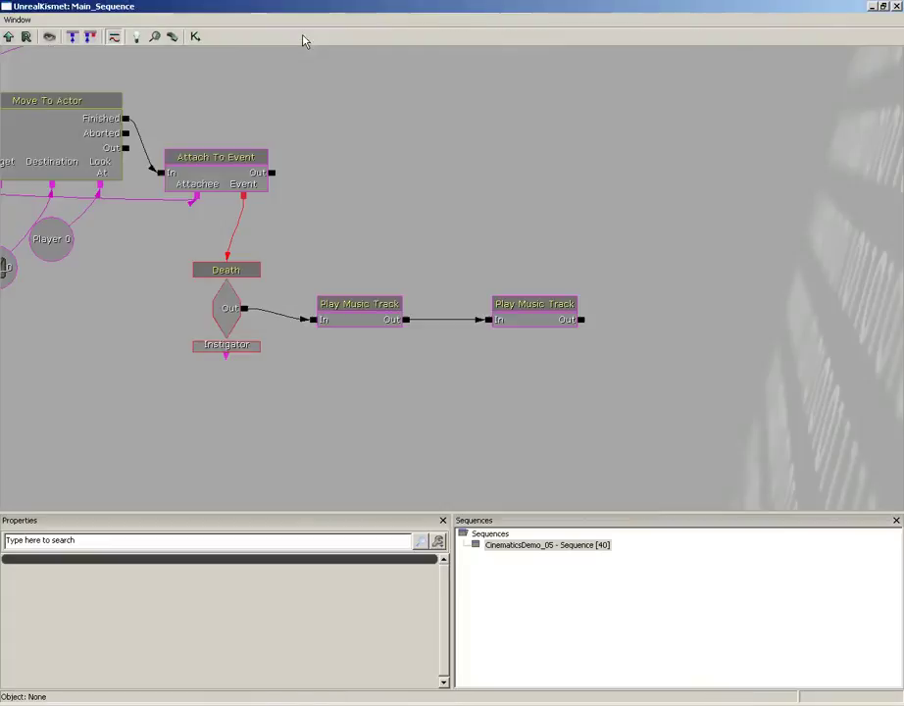
right_click(408, 323)
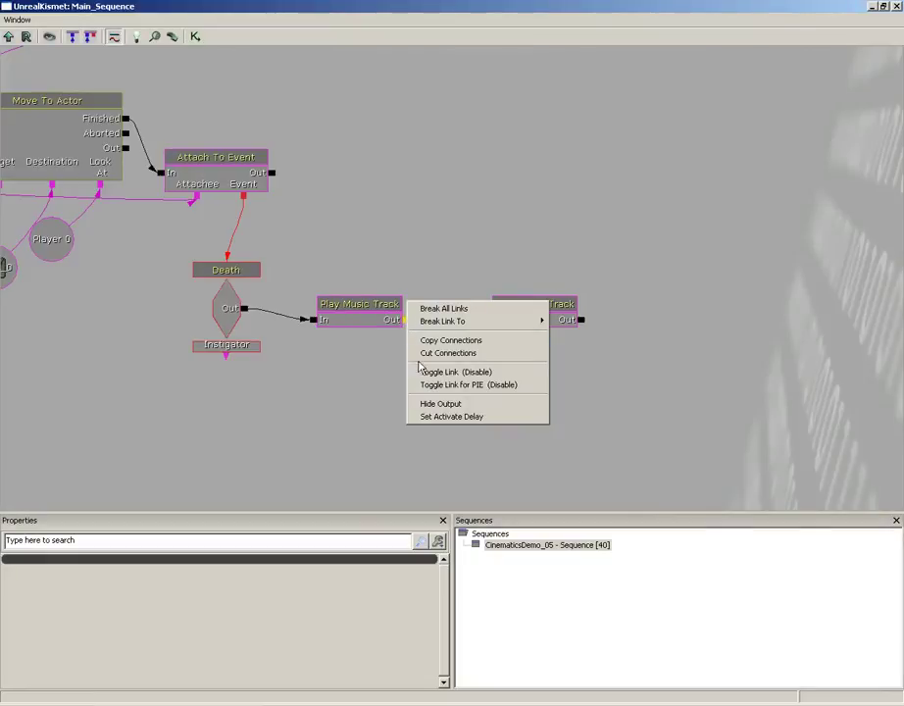
left_click(431, 417)
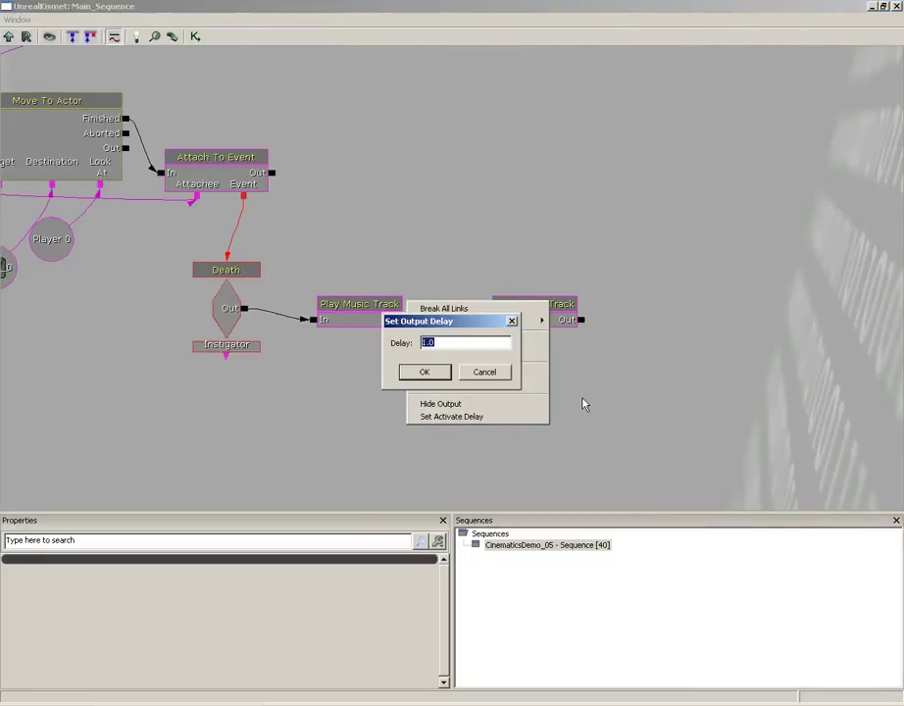
type("3")
key("Return")
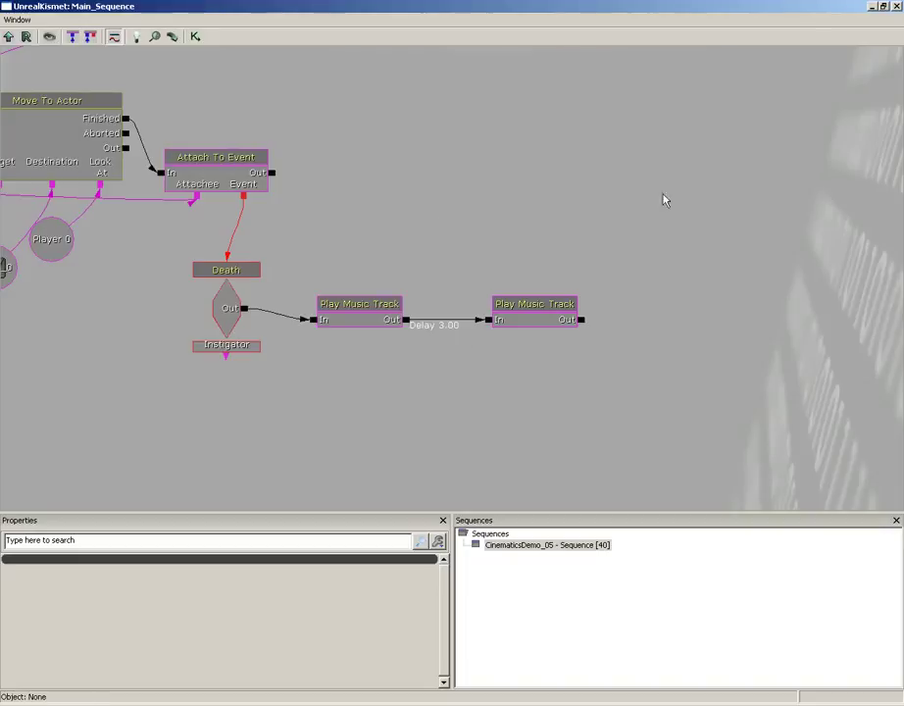
- Set Fade In Time to 0.2 on the action Play Music Track wired to the Actor Factory's Finished output, and close Kismet
left_click_drag(548, 172, 727, 259)
left_click_drag(557, 230, 635, 312)
left_click_drag(625, 277, 702, 229)
left_click_drag(629, 209, 417, 250)
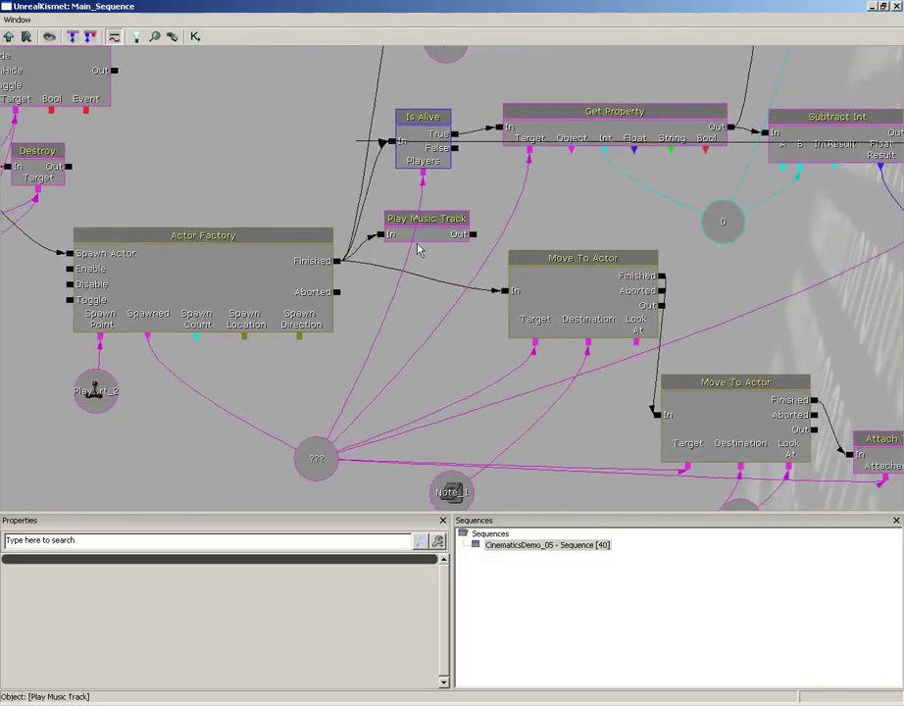
left_click(438, 234)
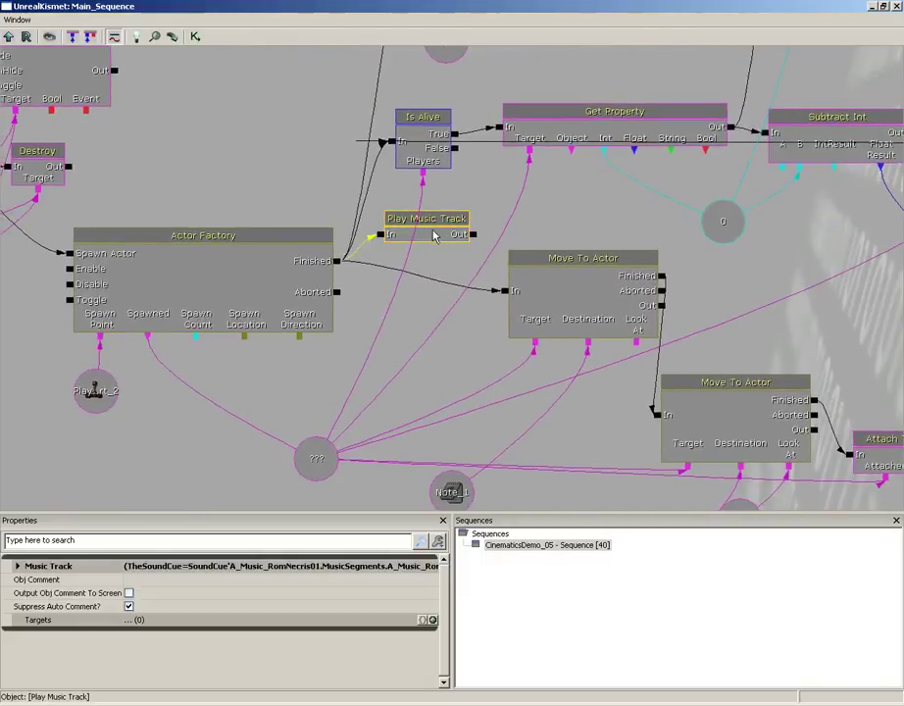
left_click(44, 569)
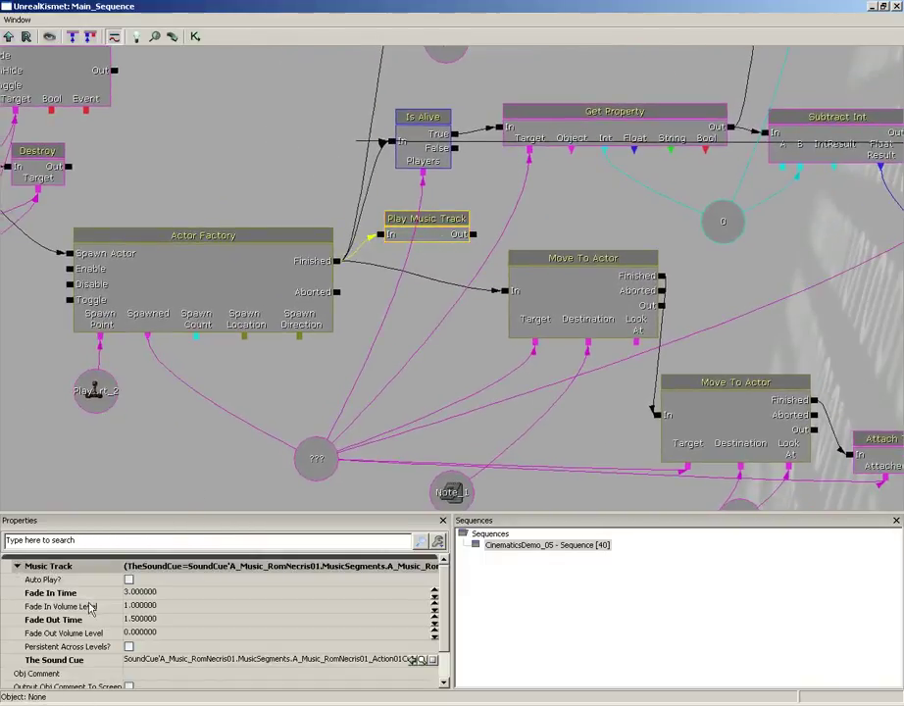
left_click(134, 596)
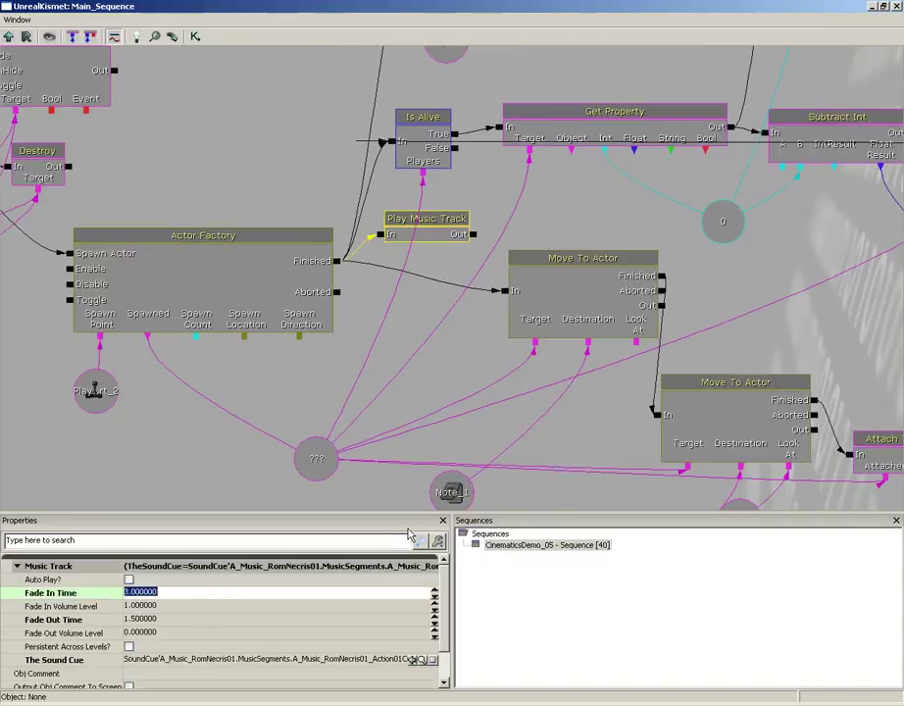
type("0.2")
key("Return")
left_click(897, 7)
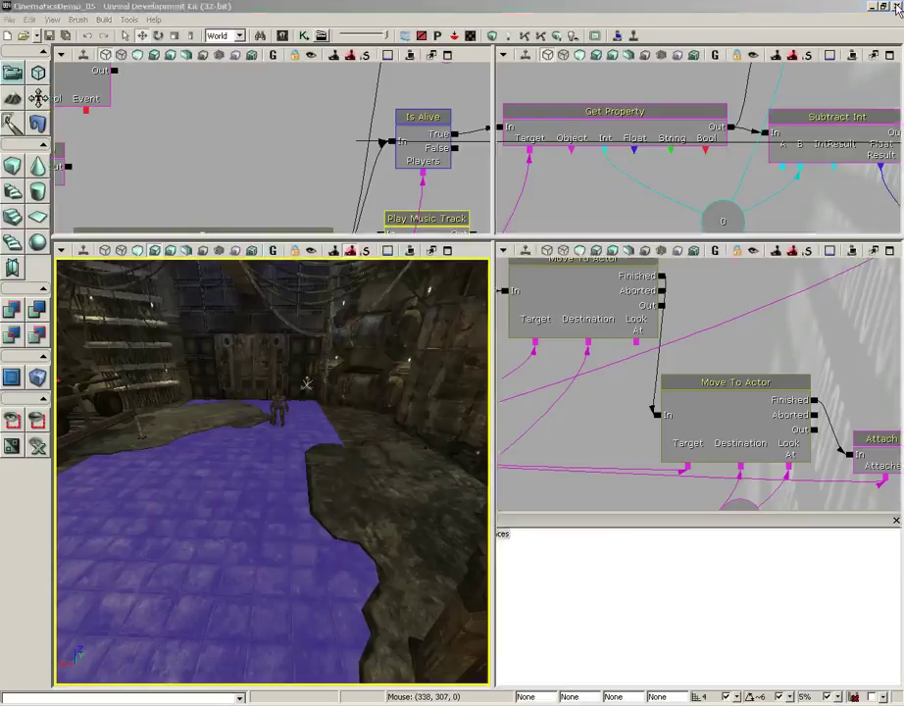
- Playtest the level again from the floor, running through the cinematic and collecting the Rocket Launcher
right_click(217, 299)
left_click(238, 550)
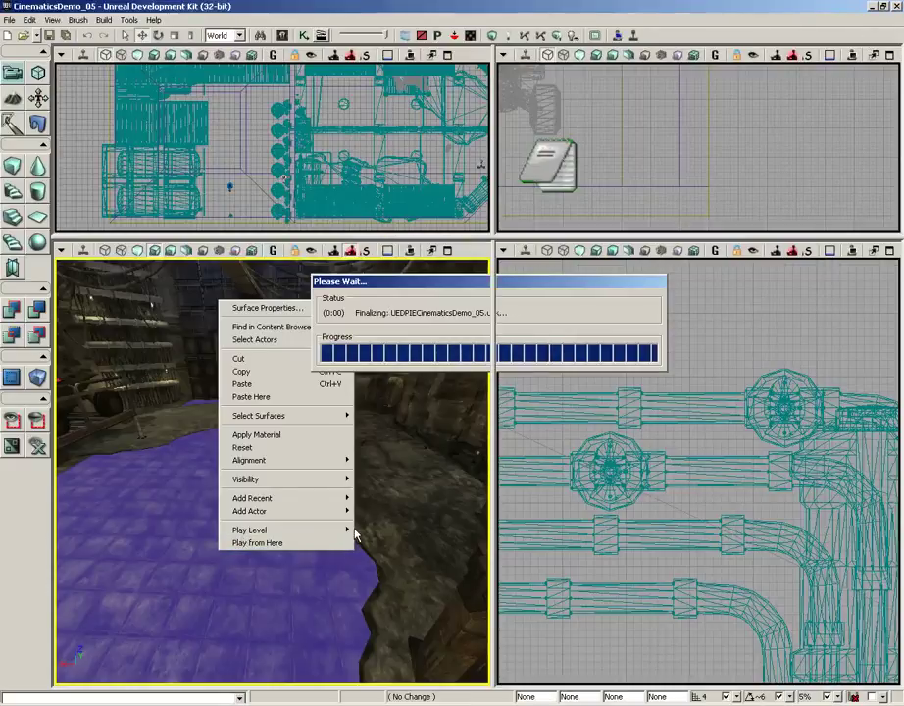
key("w")
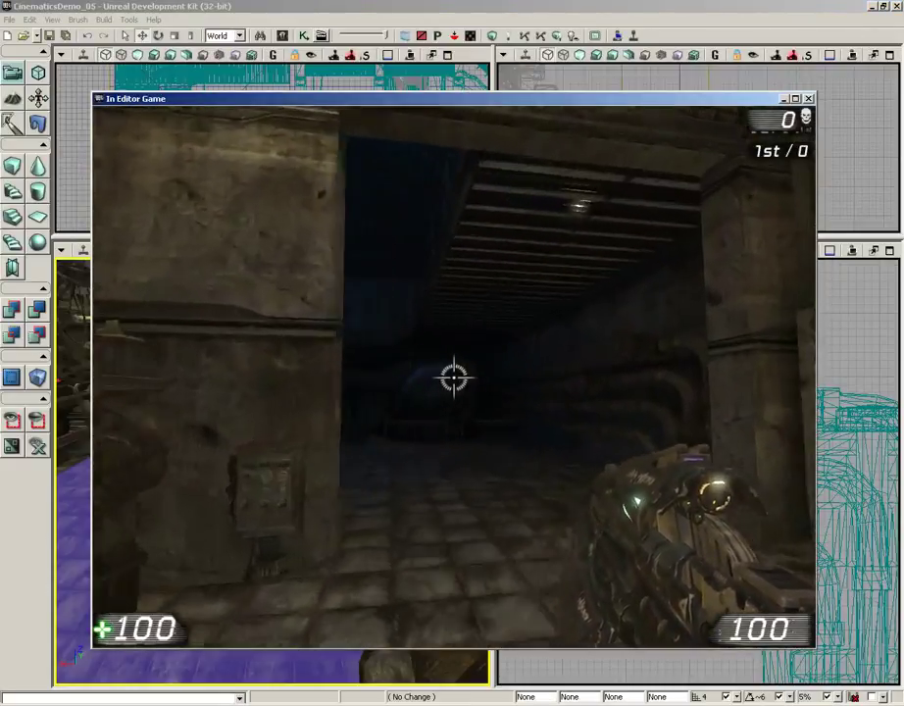
key("w")
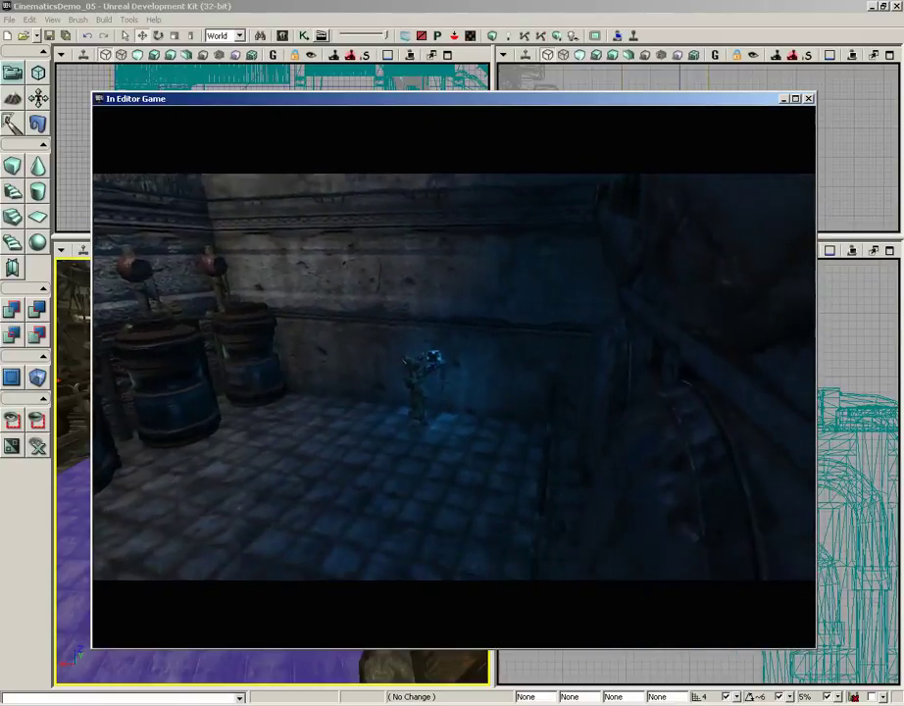
key("w")
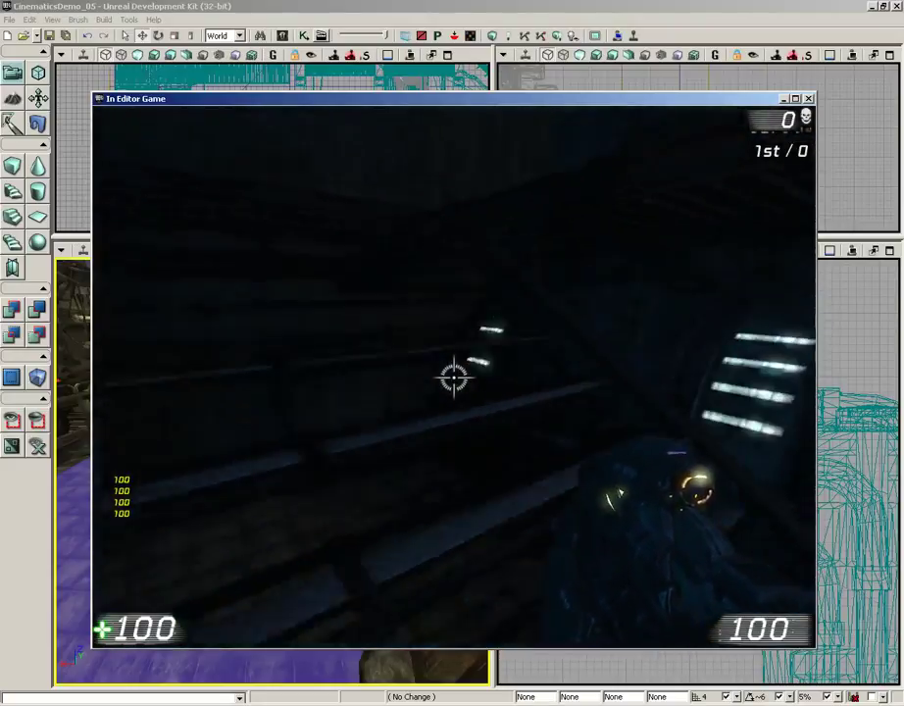
key("w")
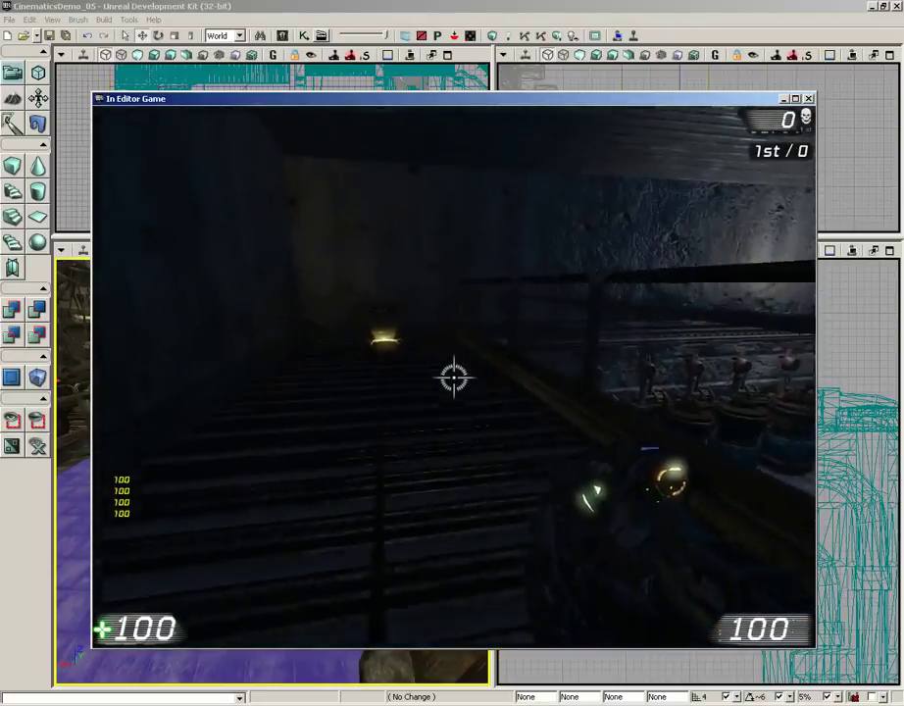
key("w")
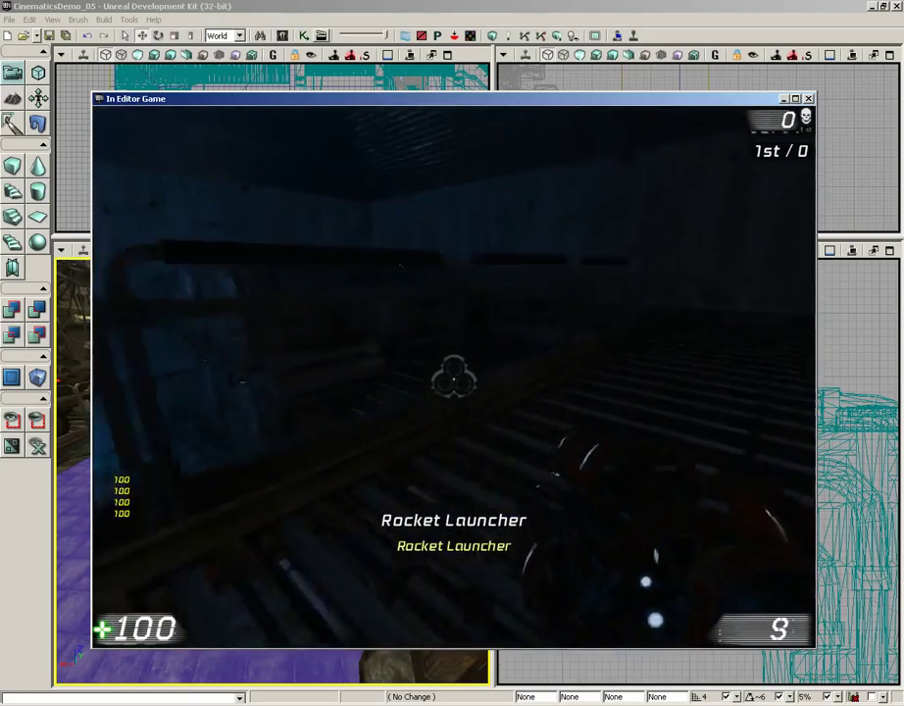
key("w")
- Fight and kill the spawned enemy with rockets, walk around to hear the music return to ambient, and end the playtest
left_click(453, 376)
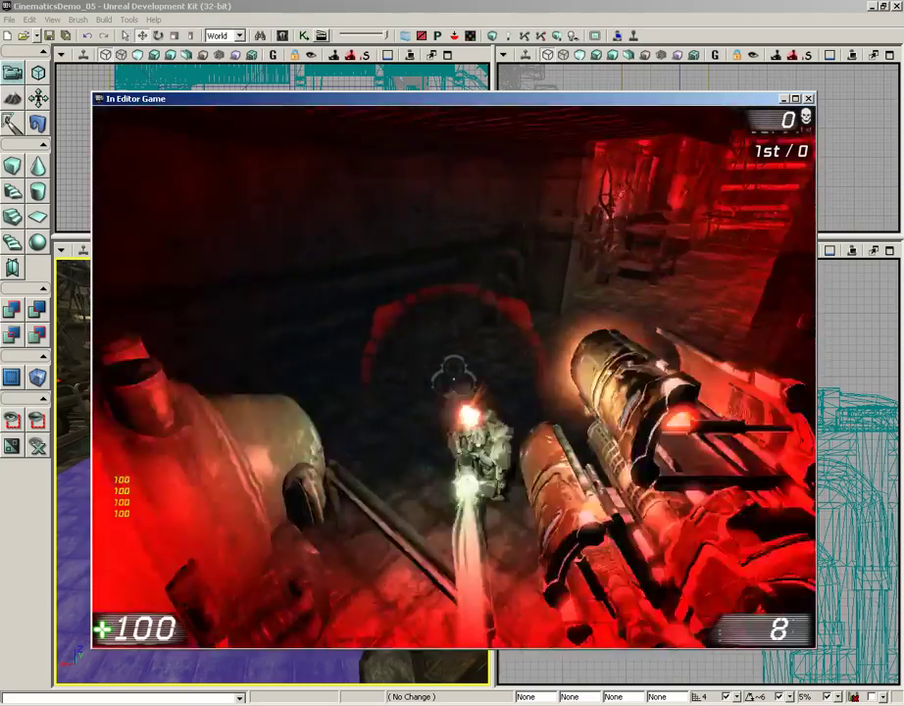
left_click(453, 375)
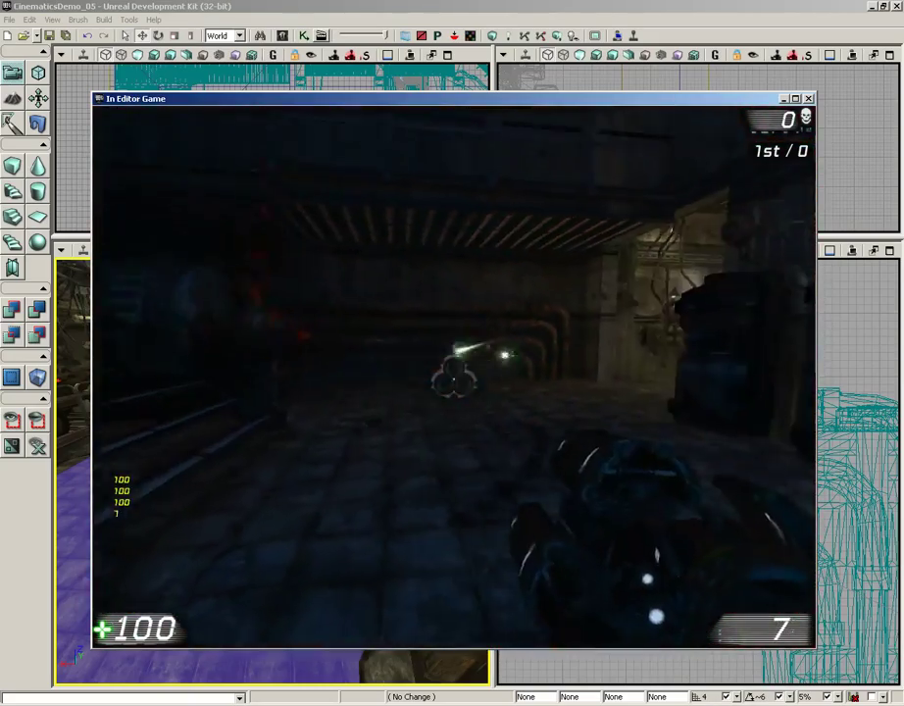
key("w")
left_click(453, 376)
left_click(453, 376)
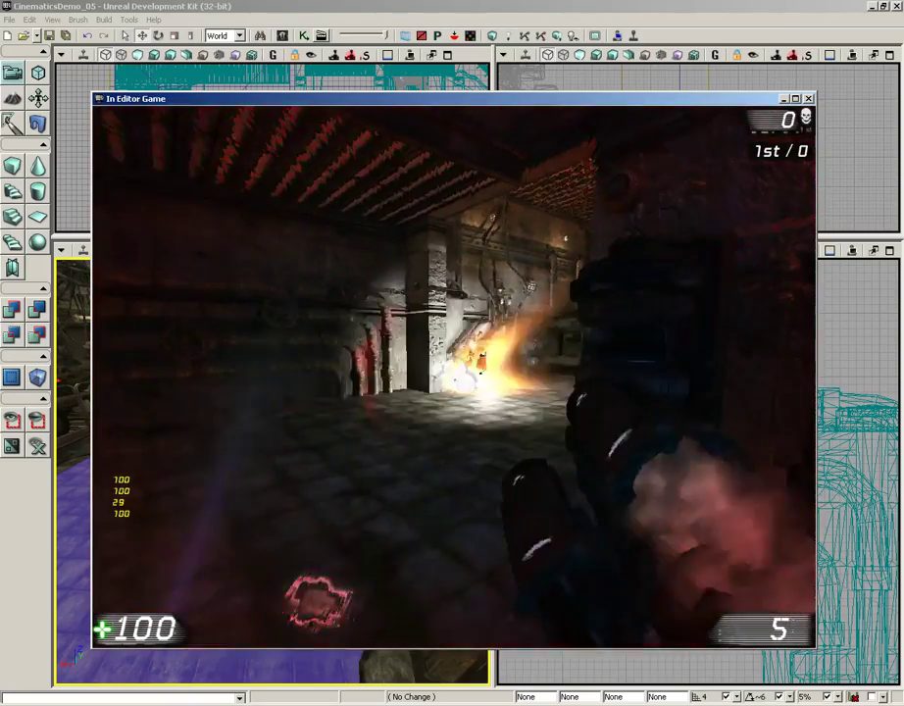
key("w")
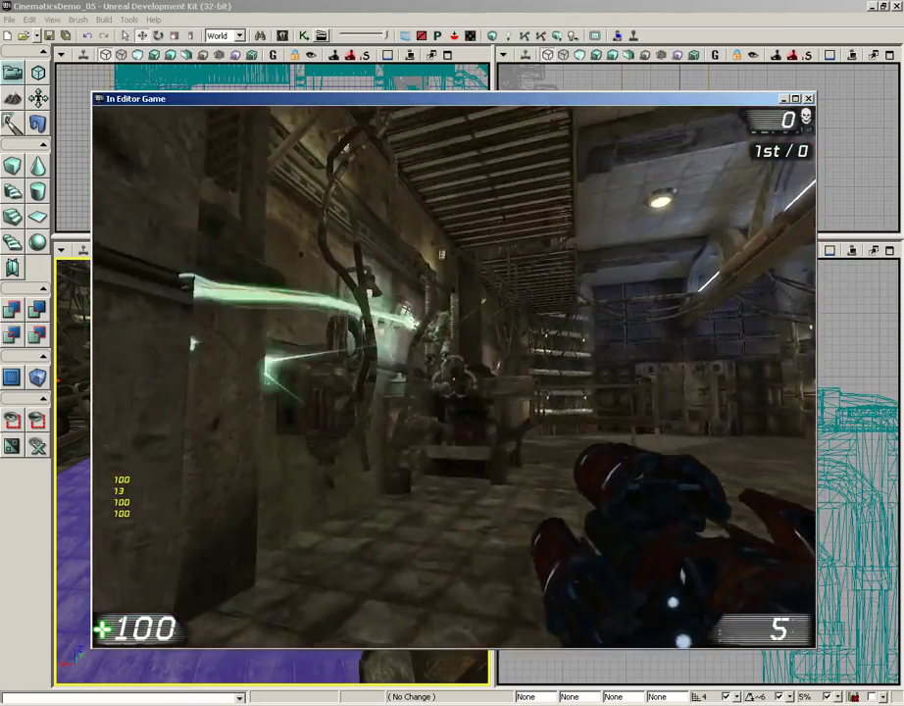
left_click(453, 375)
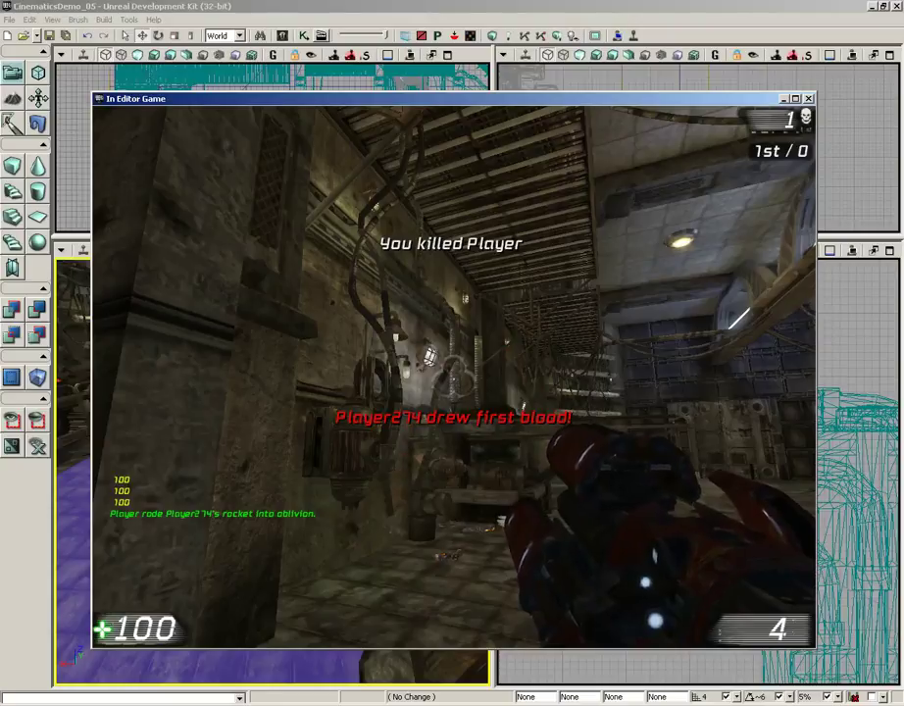
key("w")
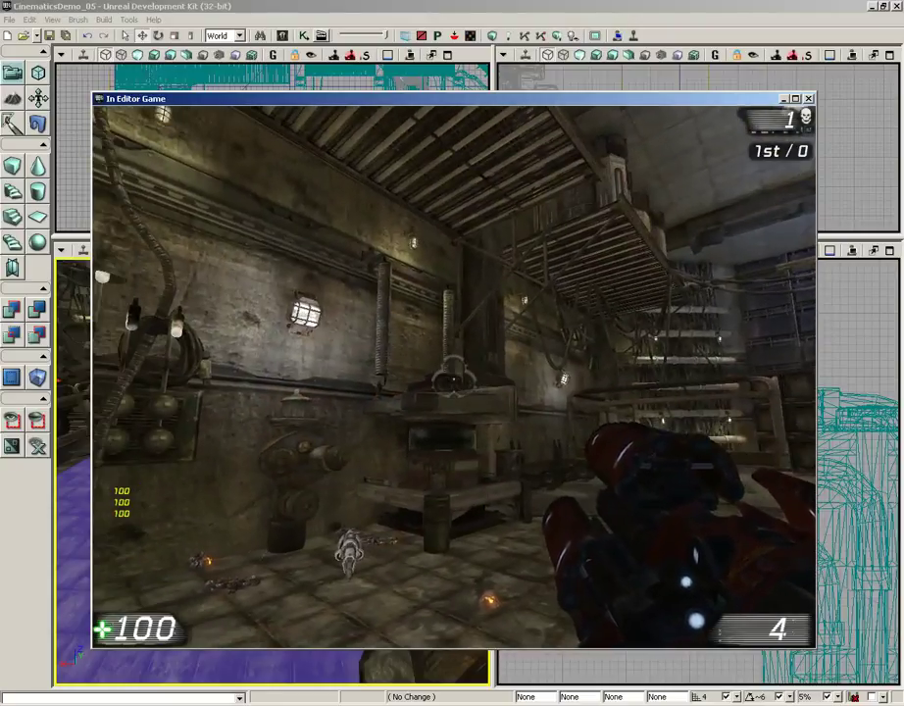
key("w")
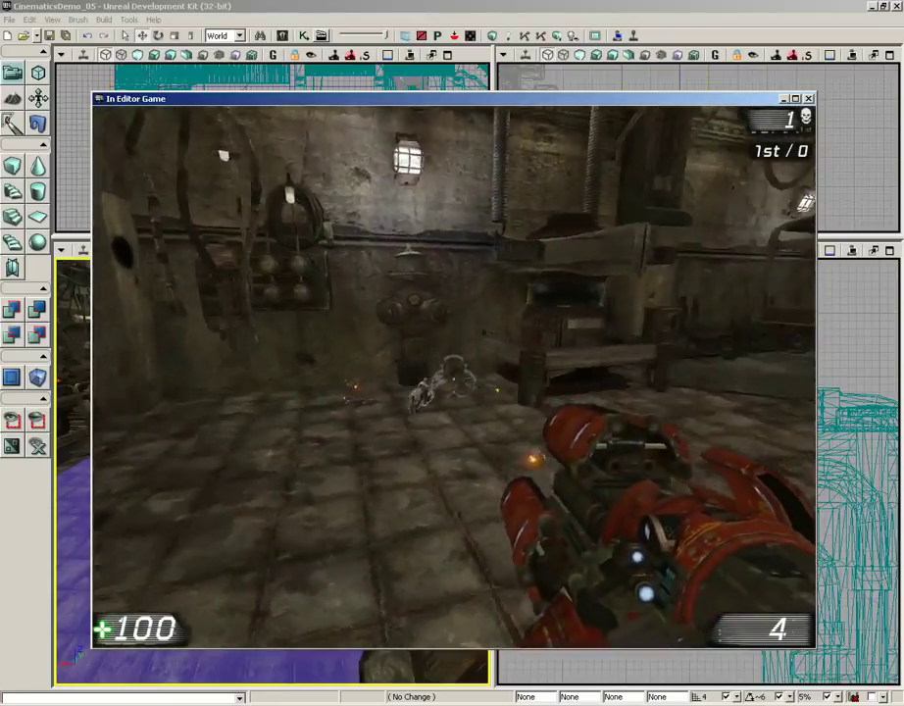
key("w")
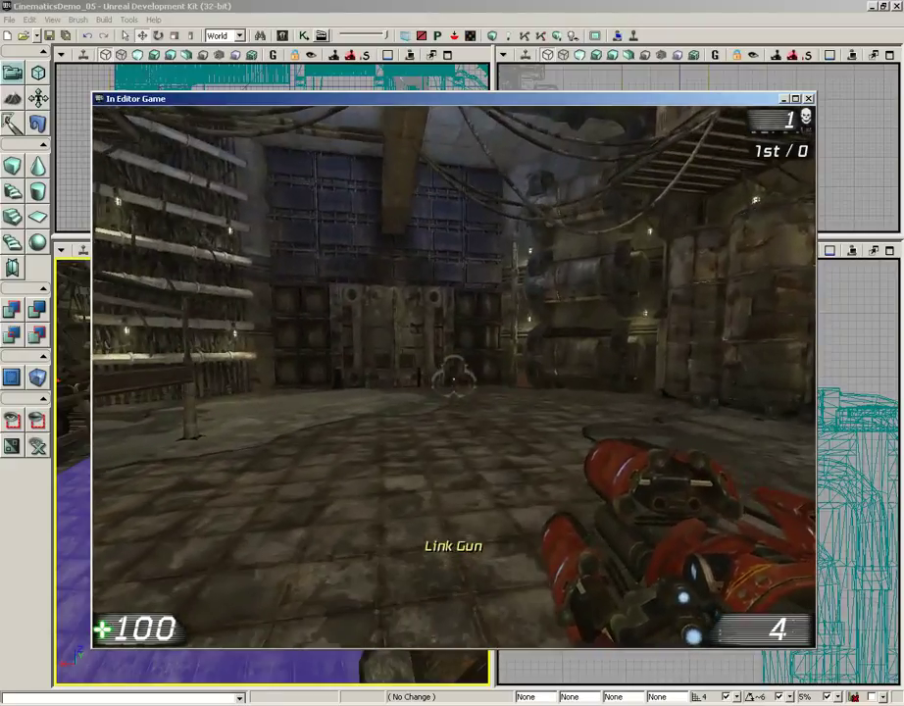
key("Escape")
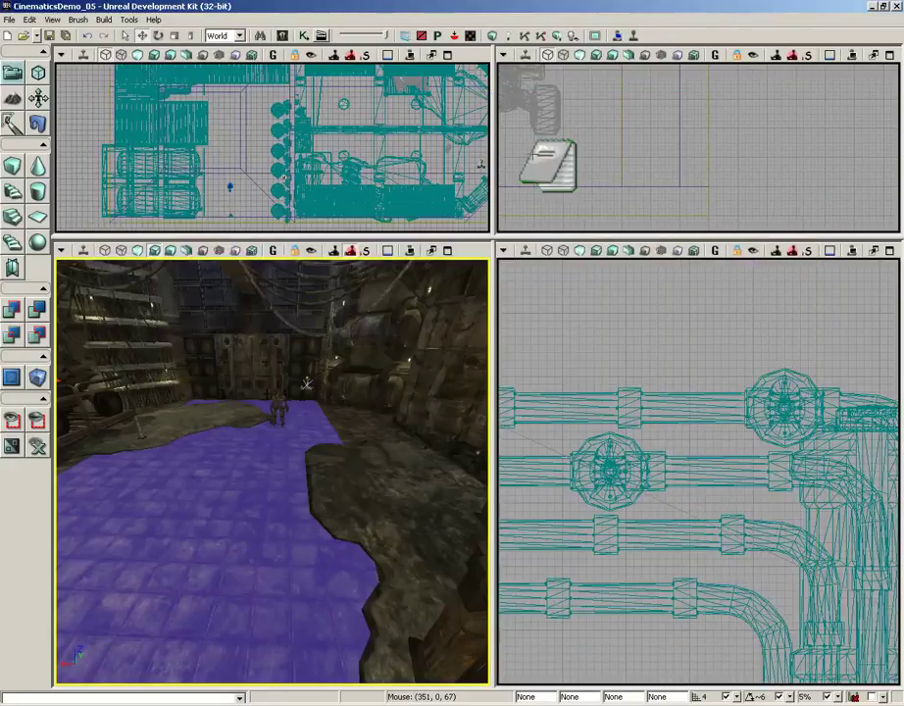